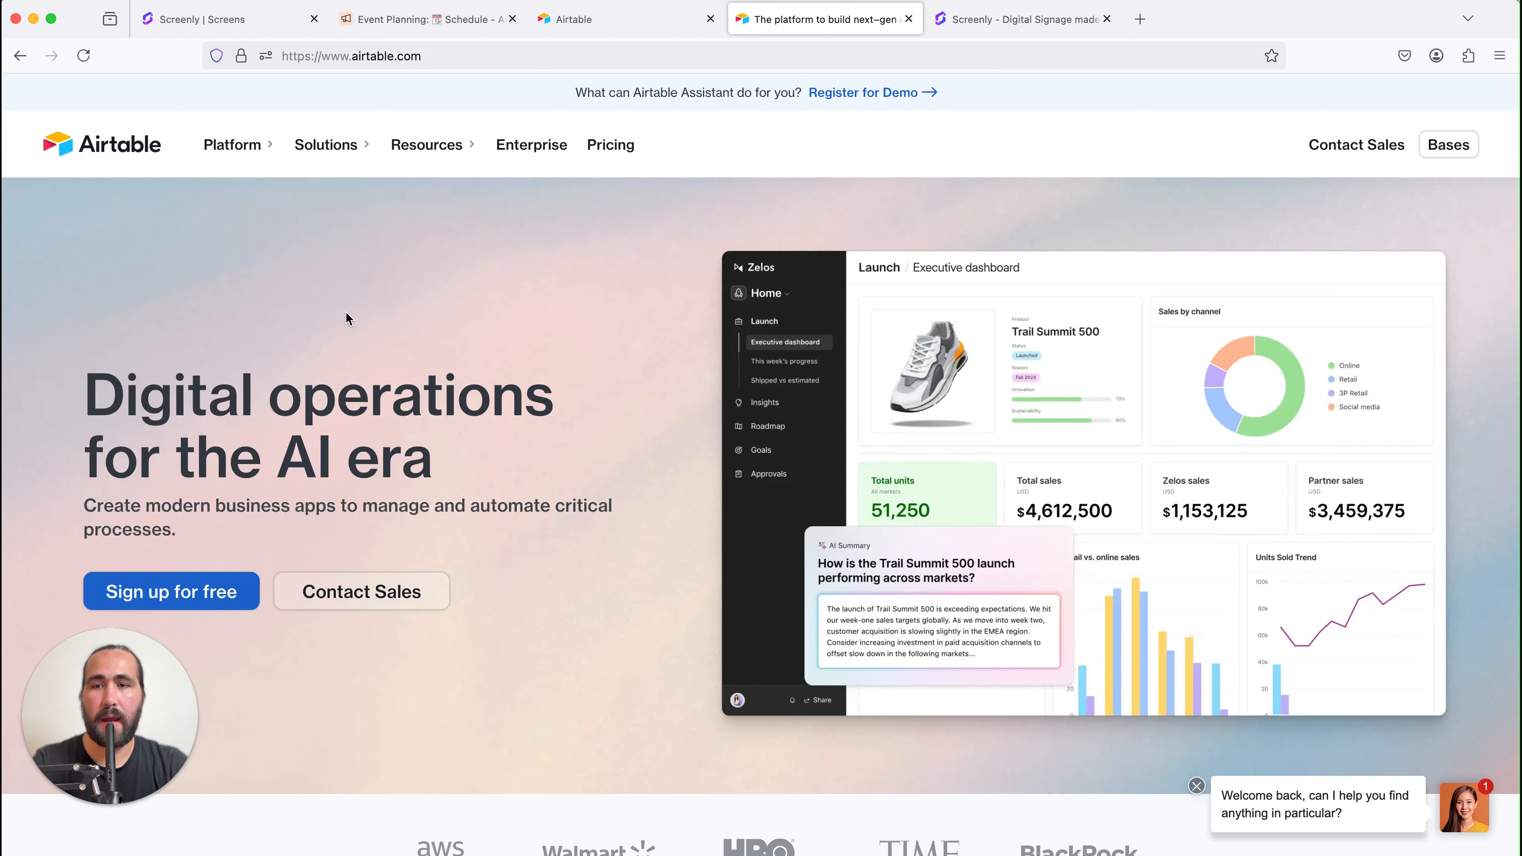
# Look through the Airtable website and its platform overview, including a glance at the Event Planning schedule and the Screenly homepage.
pyautogui.scroll(-2, 346, 318)
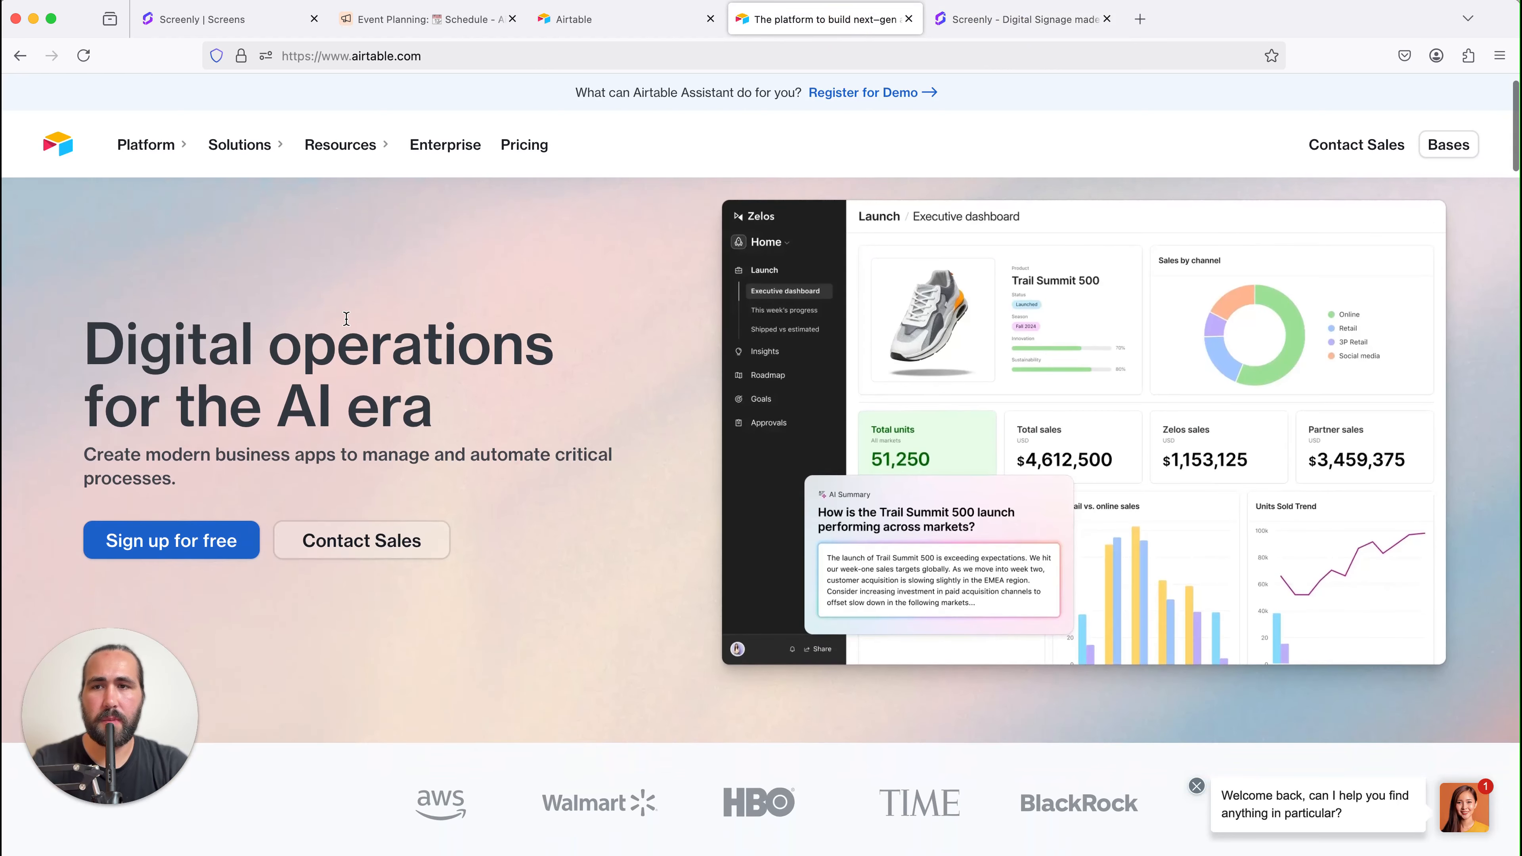
pyautogui.scroll(-2, 346, 318)
pyautogui.scroll(2, 346, 318)
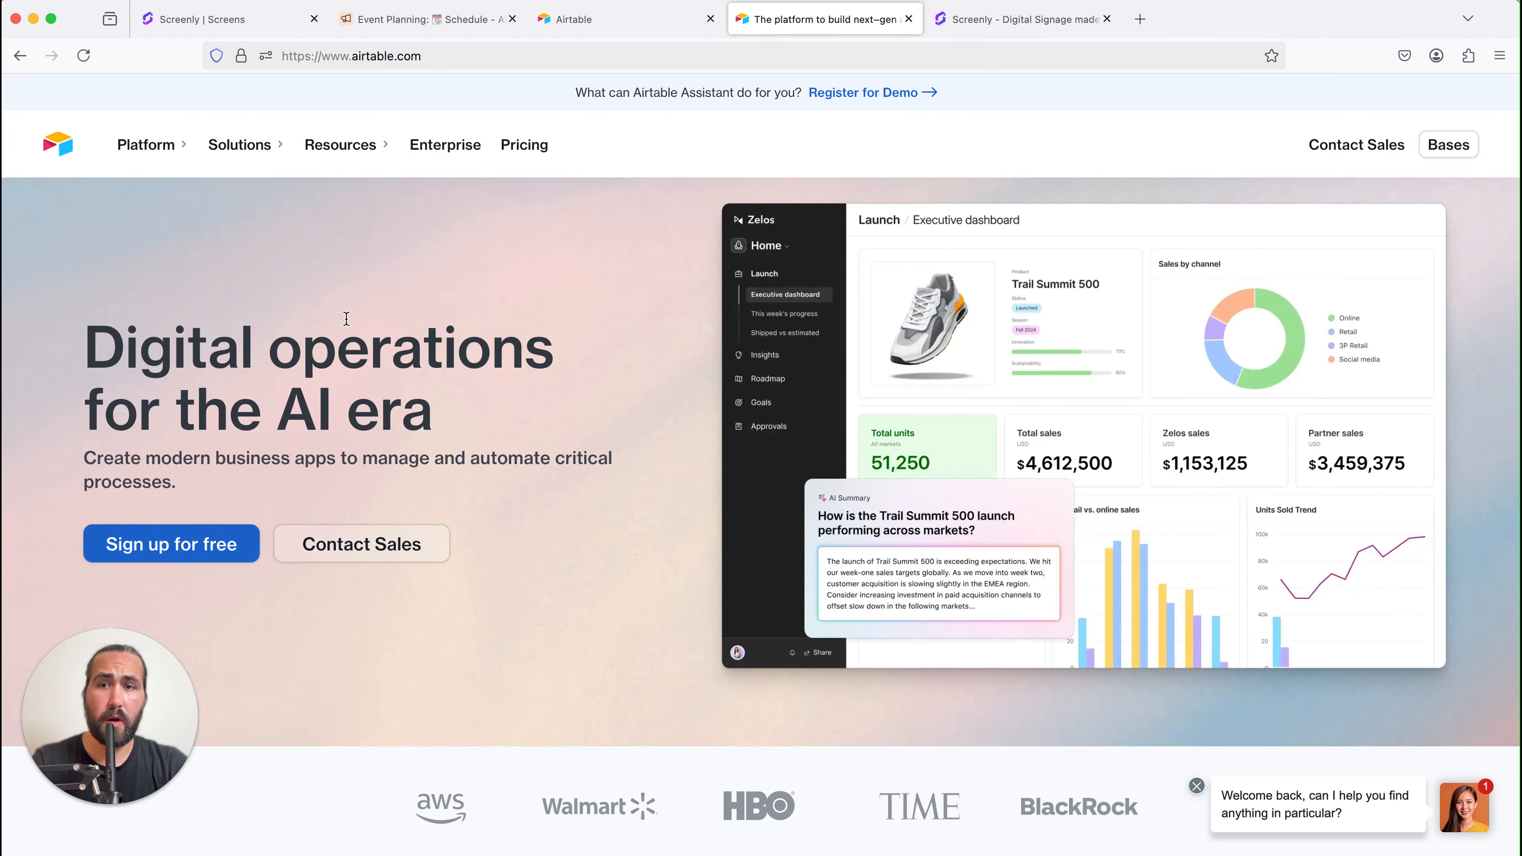
pyautogui.scroll(-20, 345, 318)
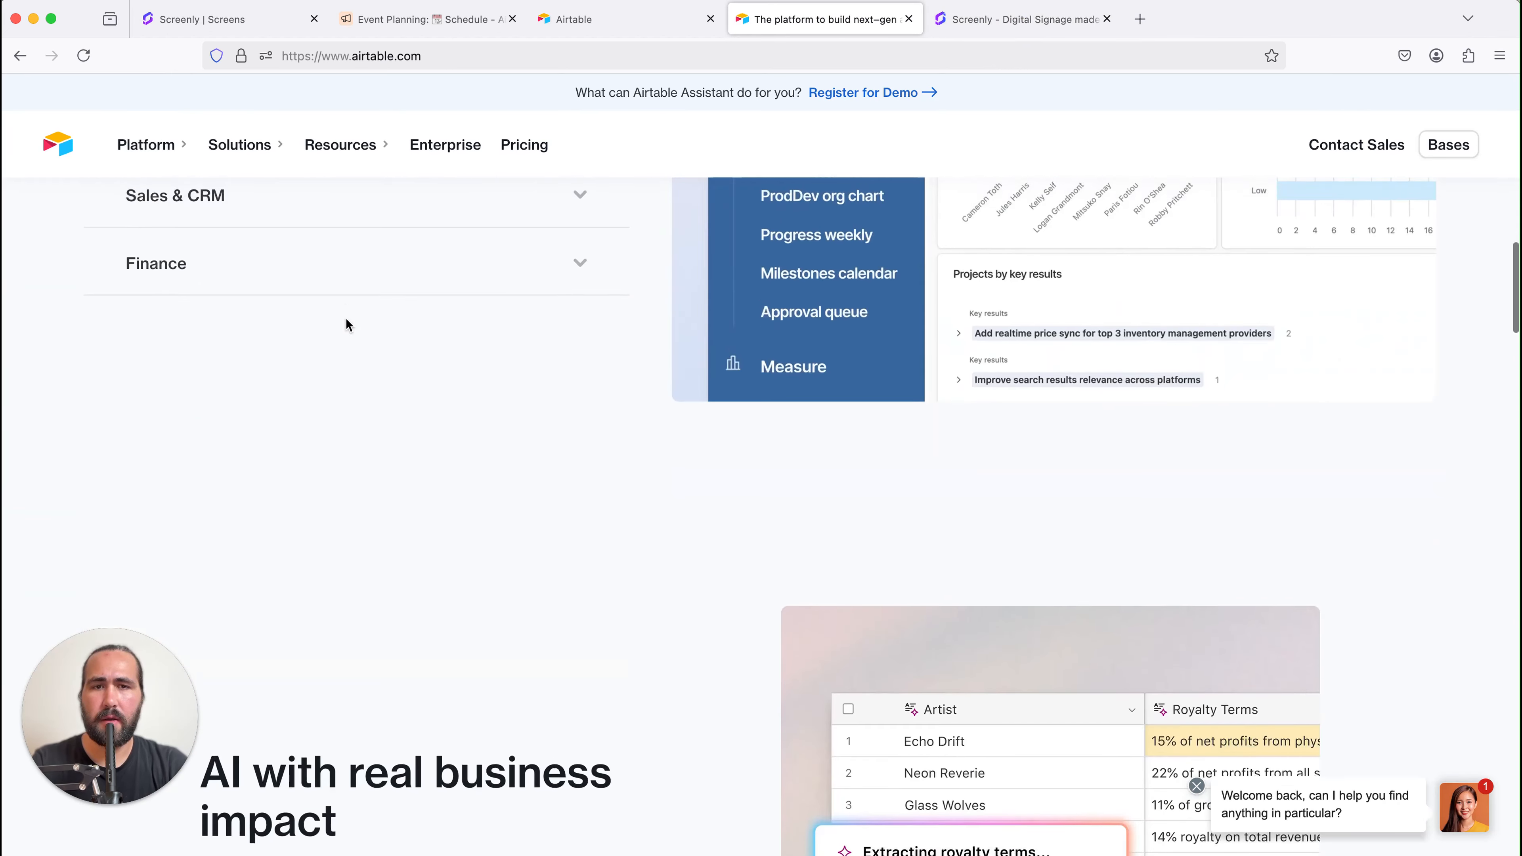
pyautogui.scroll(-10, 346, 319)
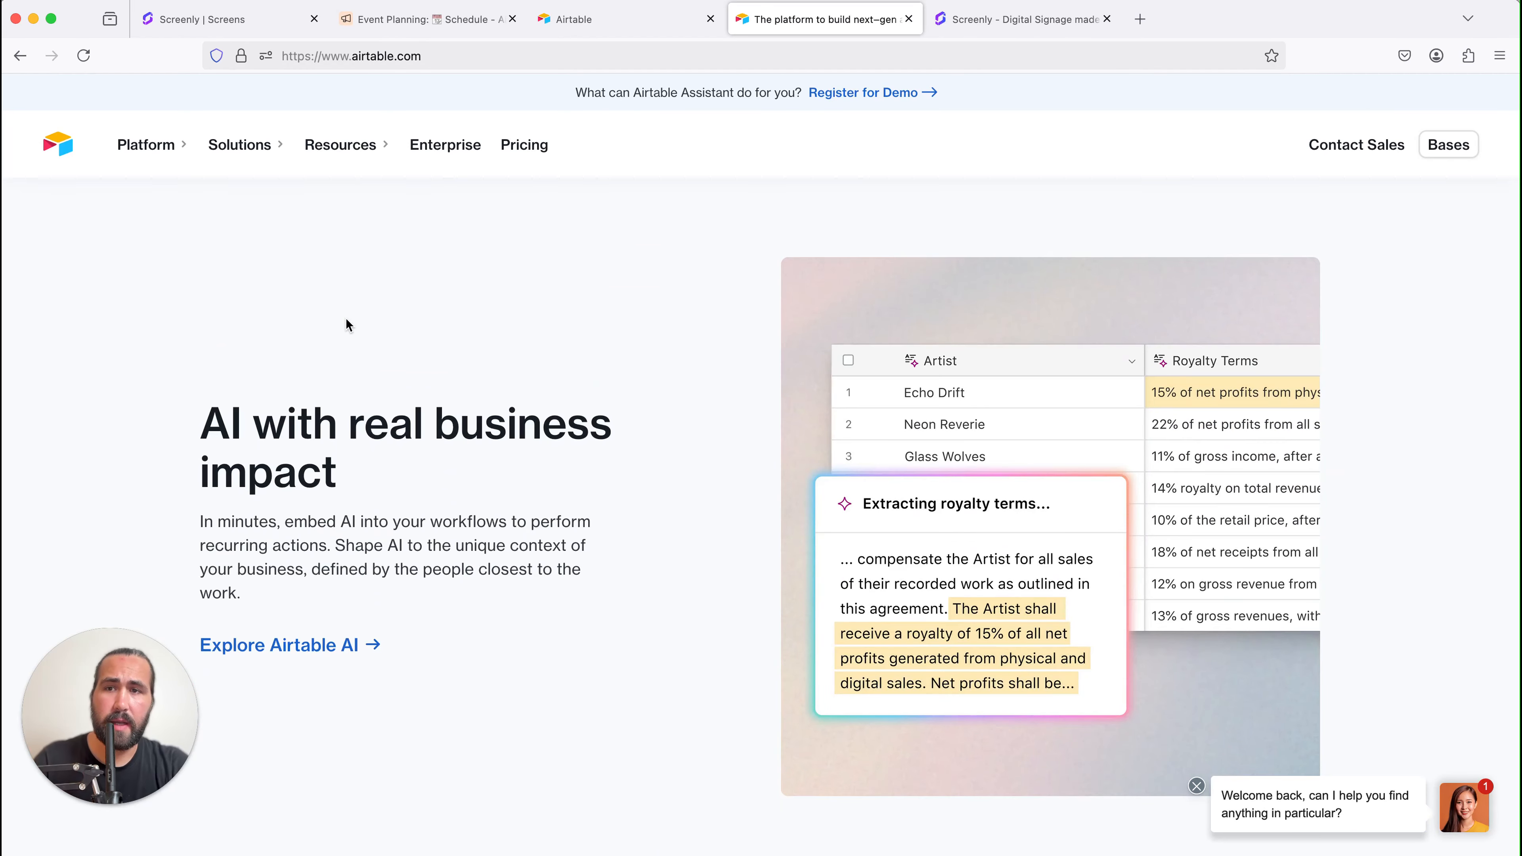
pyautogui.scroll(-15, 311, 342)
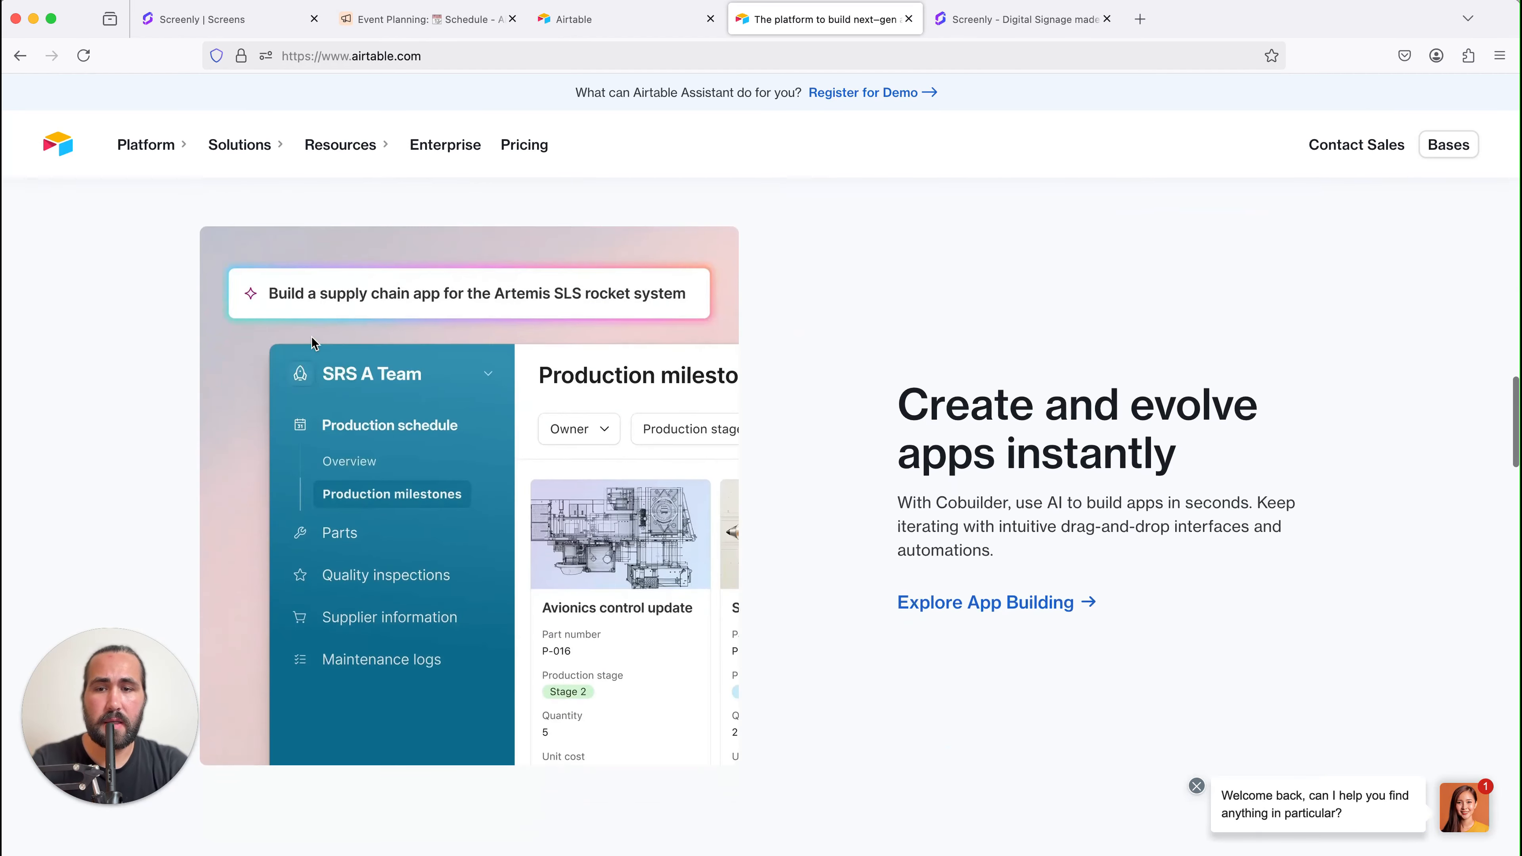
pyautogui.scroll(-10, 312, 341)
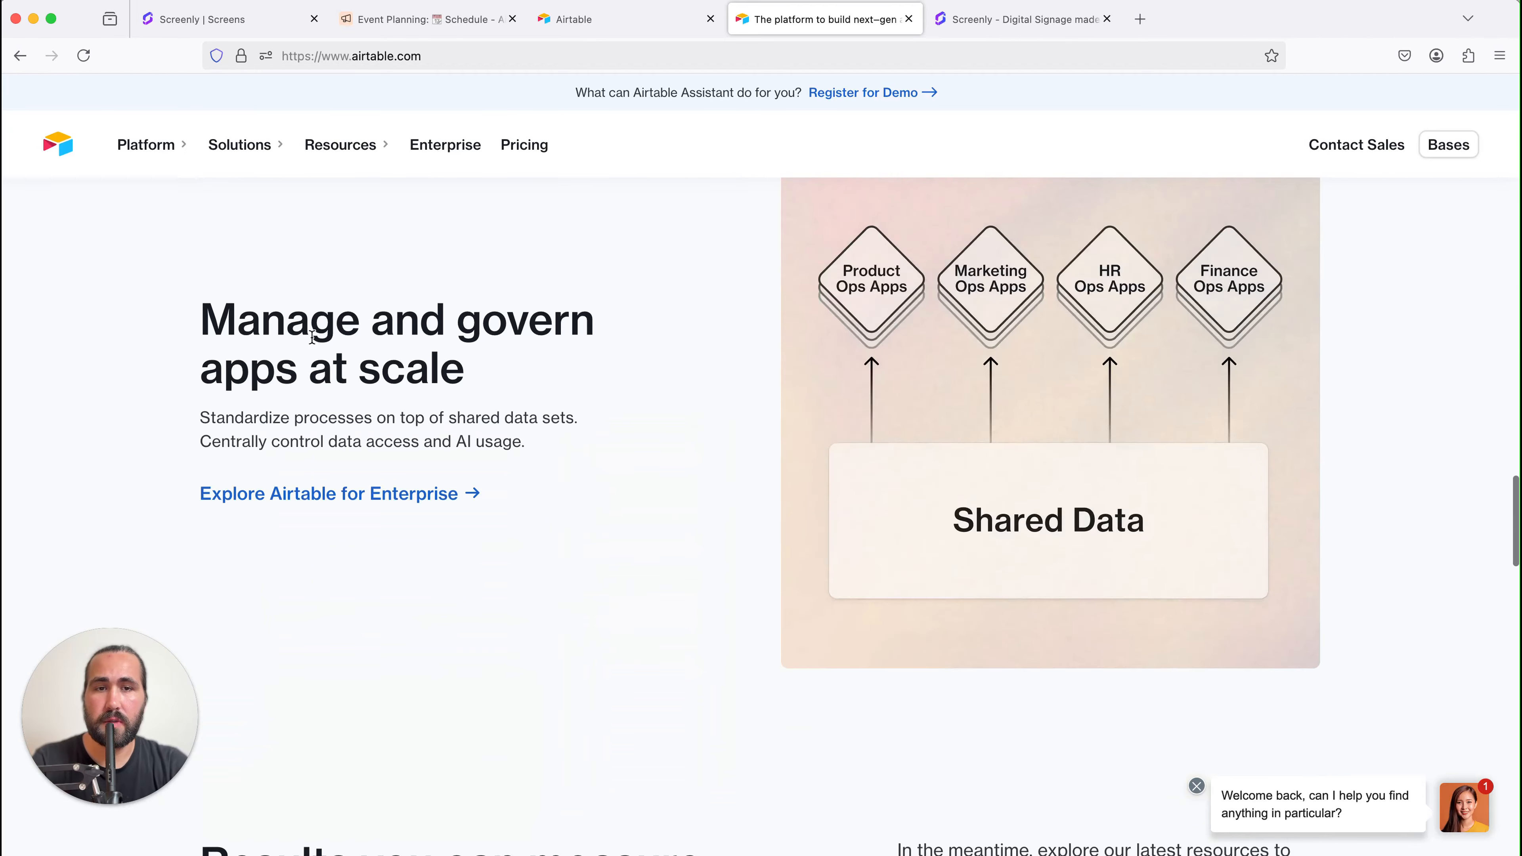
pyautogui.scroll(-15, 311, 337)
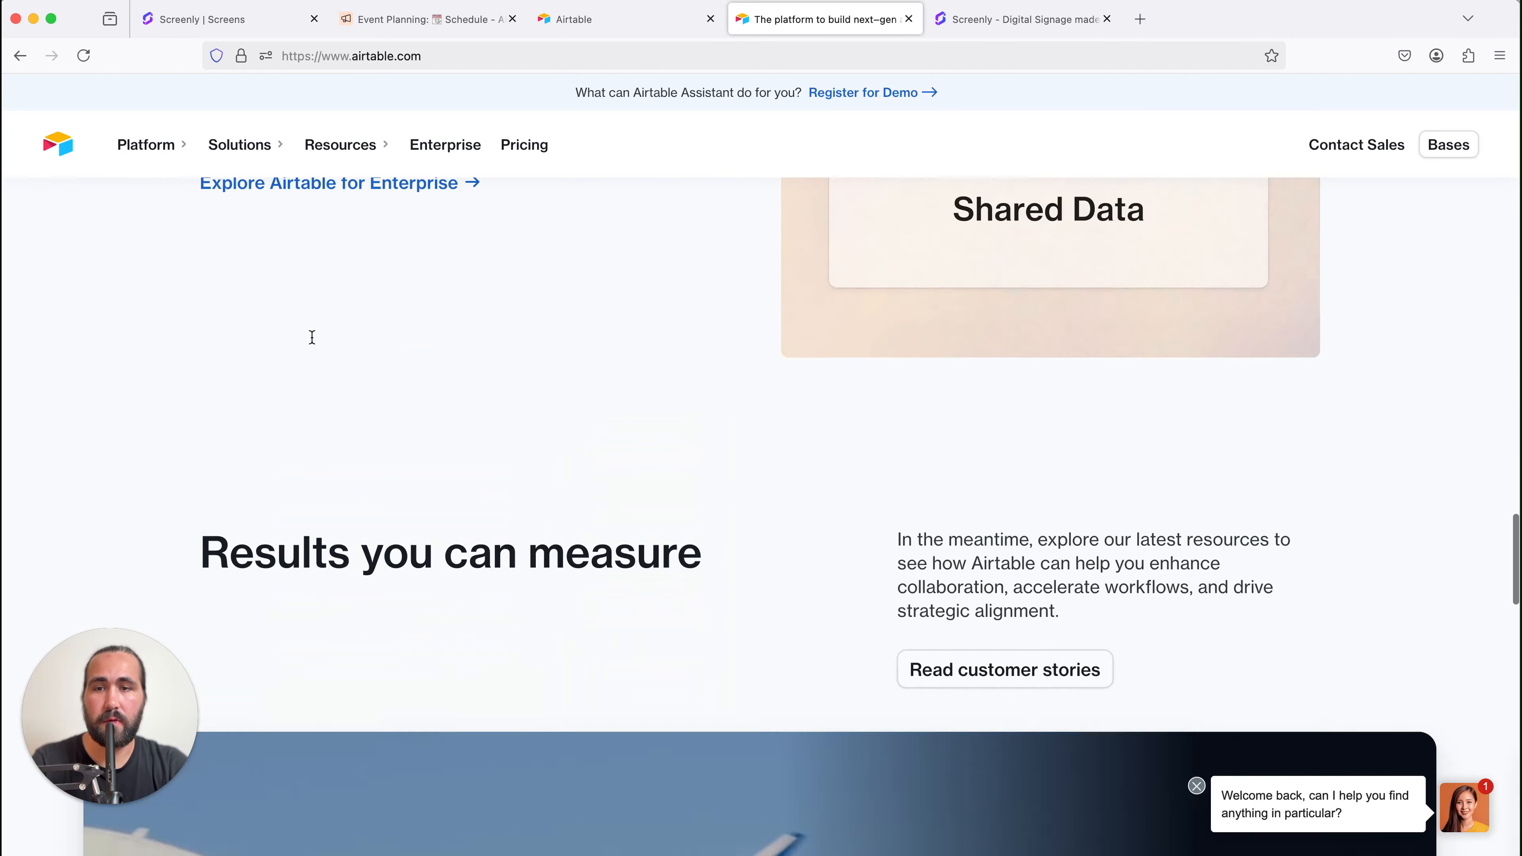
pyautogui.scroll(20, 315, 343)
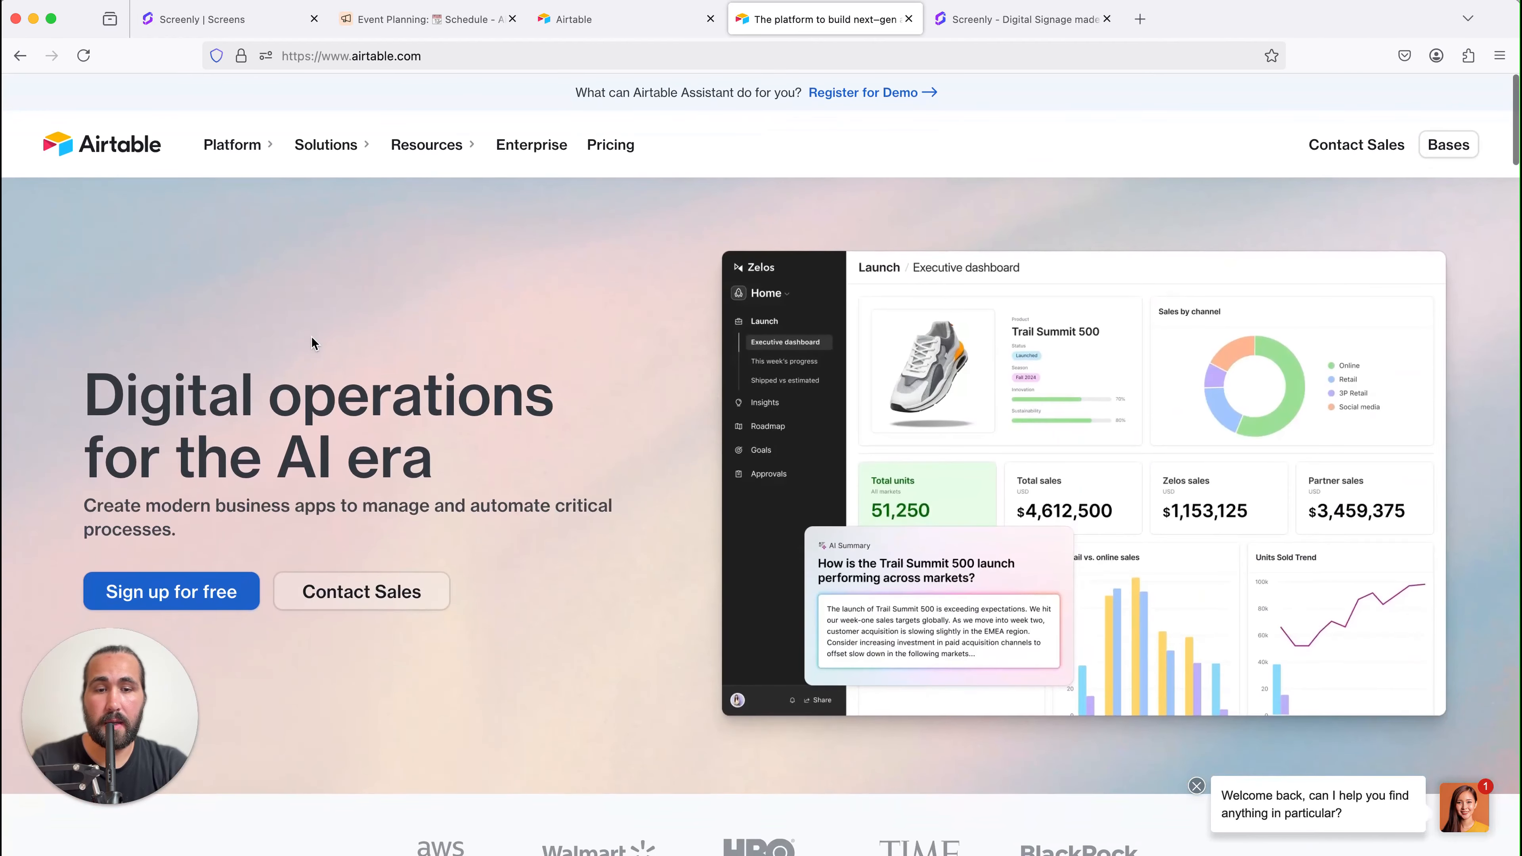
pyautogui.scroll(-2, 312, 337)
pyautogui.scroll(2, 311, 337)
pyautogui.moveTo(142, 146)
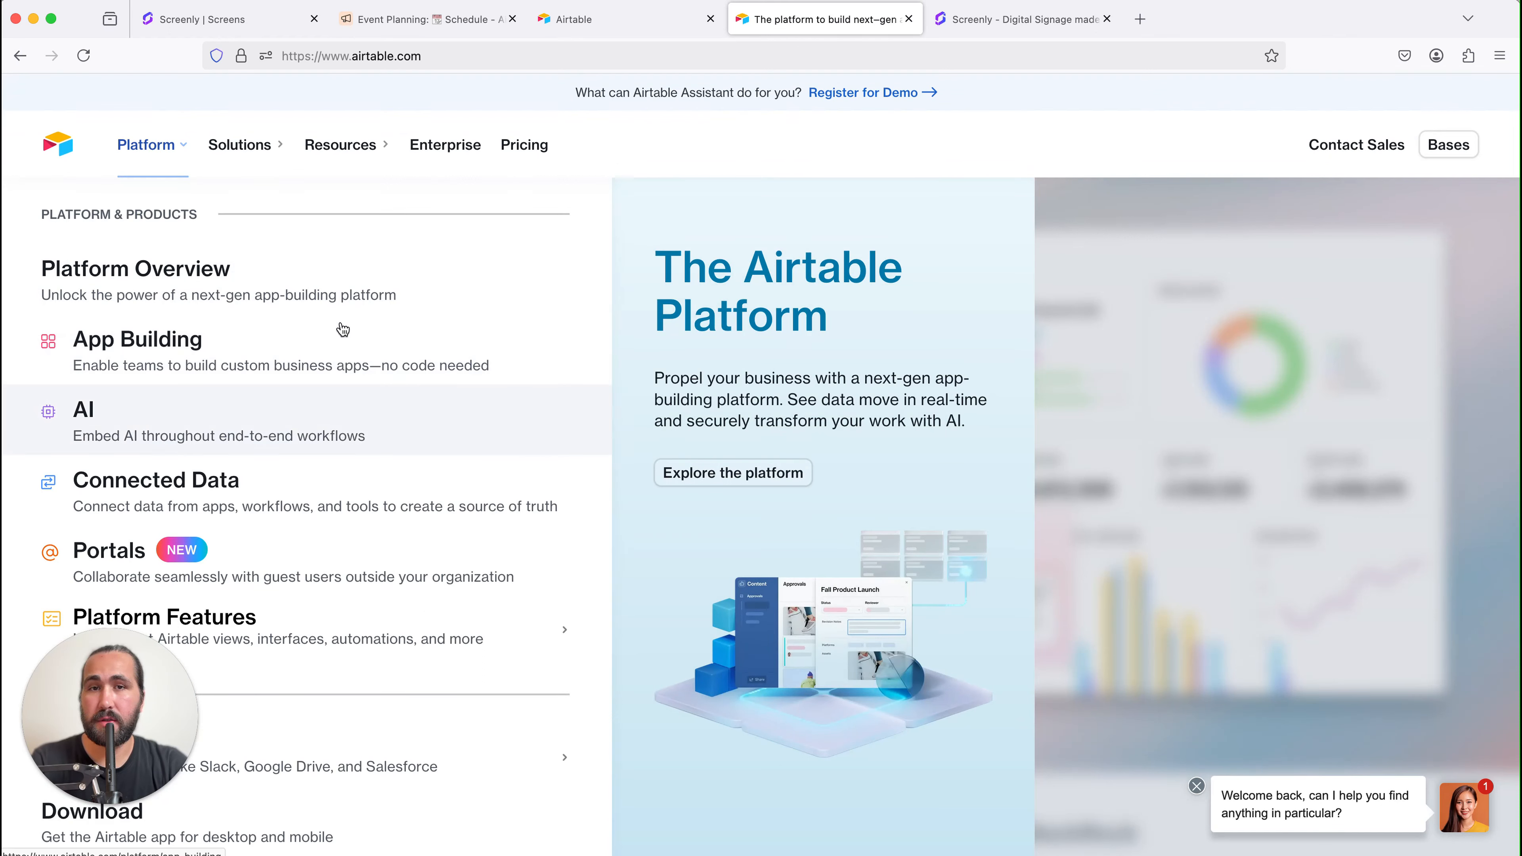
pyautogui.click(445, 30)
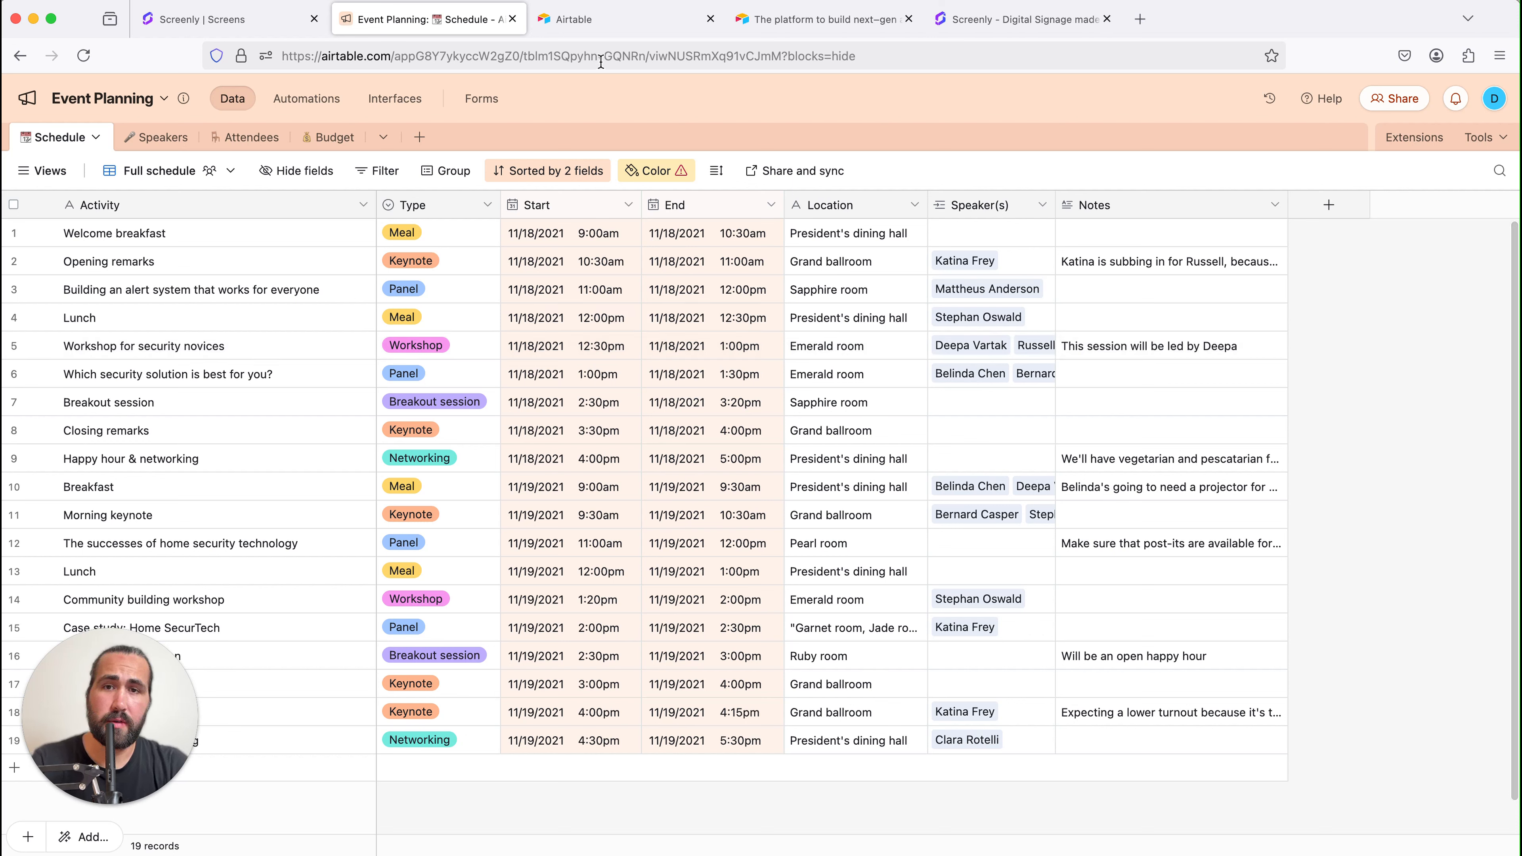
pyautogui.click(983, 19)
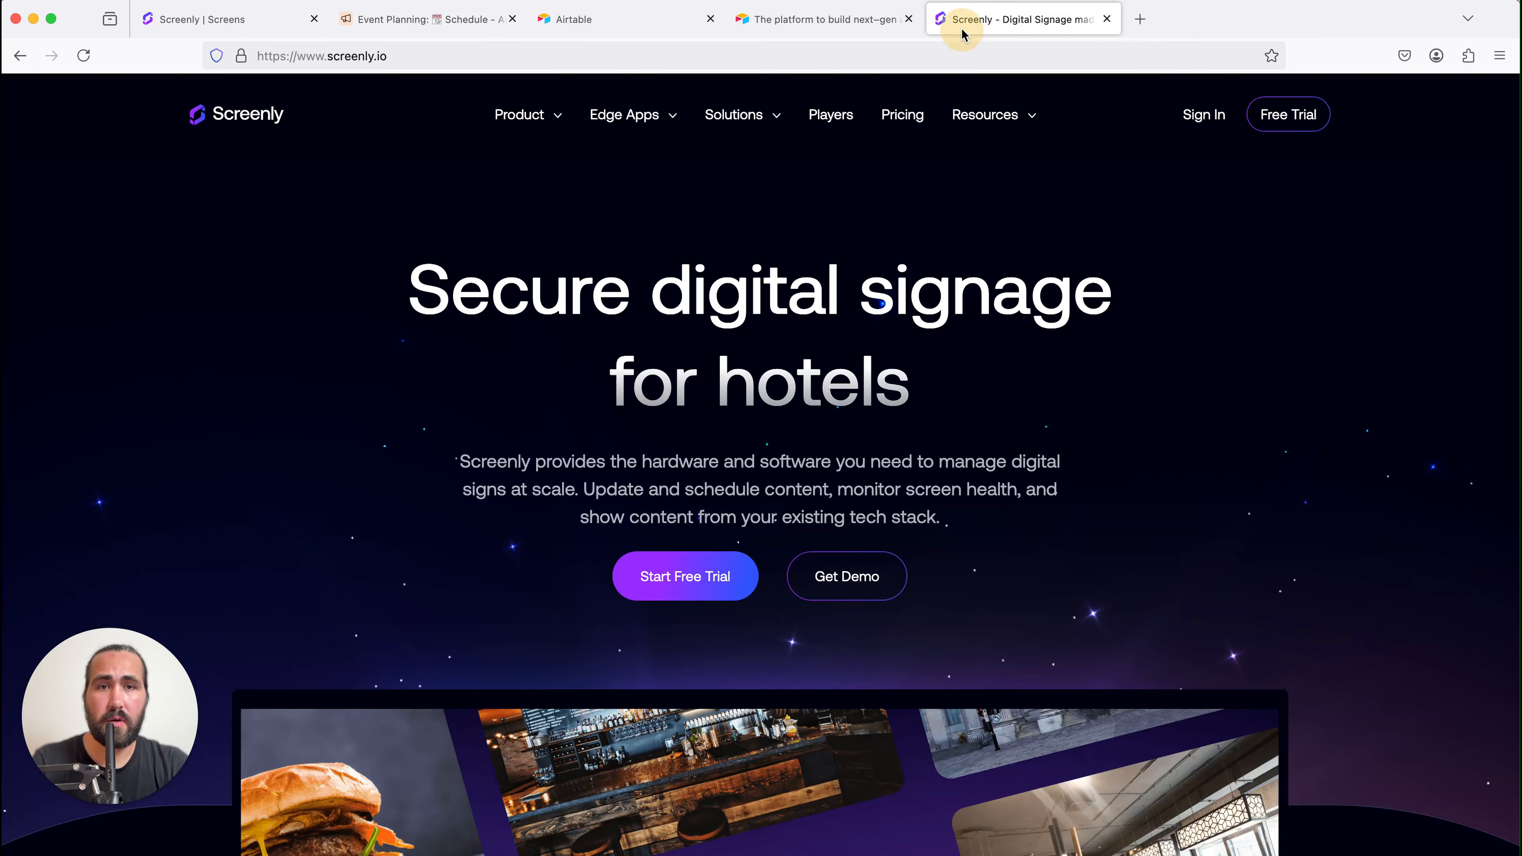
# Switch to the Screenly dashboard, start adding a web-based Screenly Anywhere screen, and open its pairing page.
pyautogui.click(236, 21)
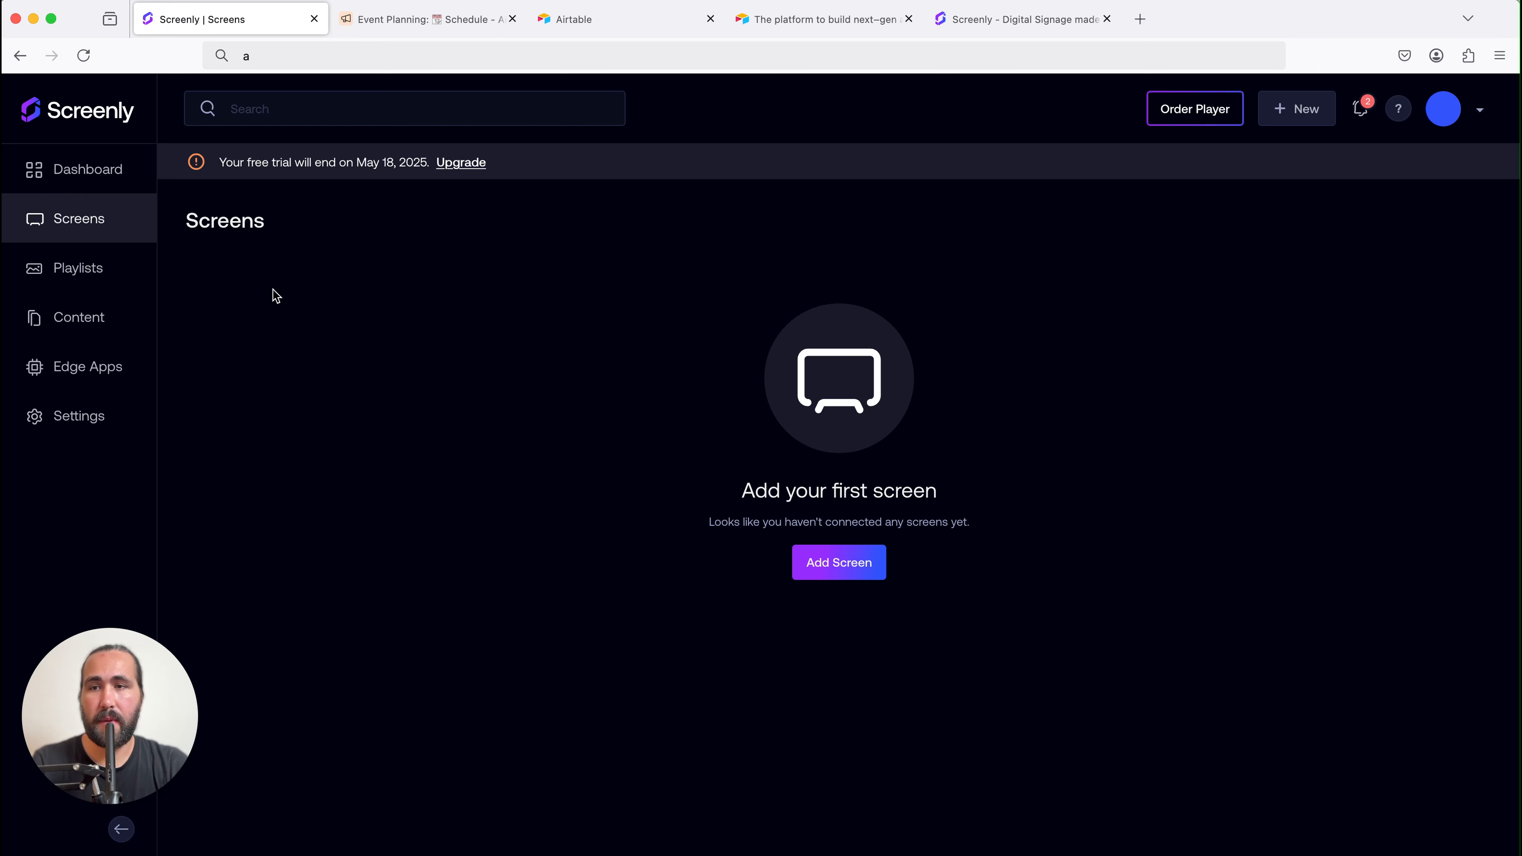
pyautogui.click(101, 226)
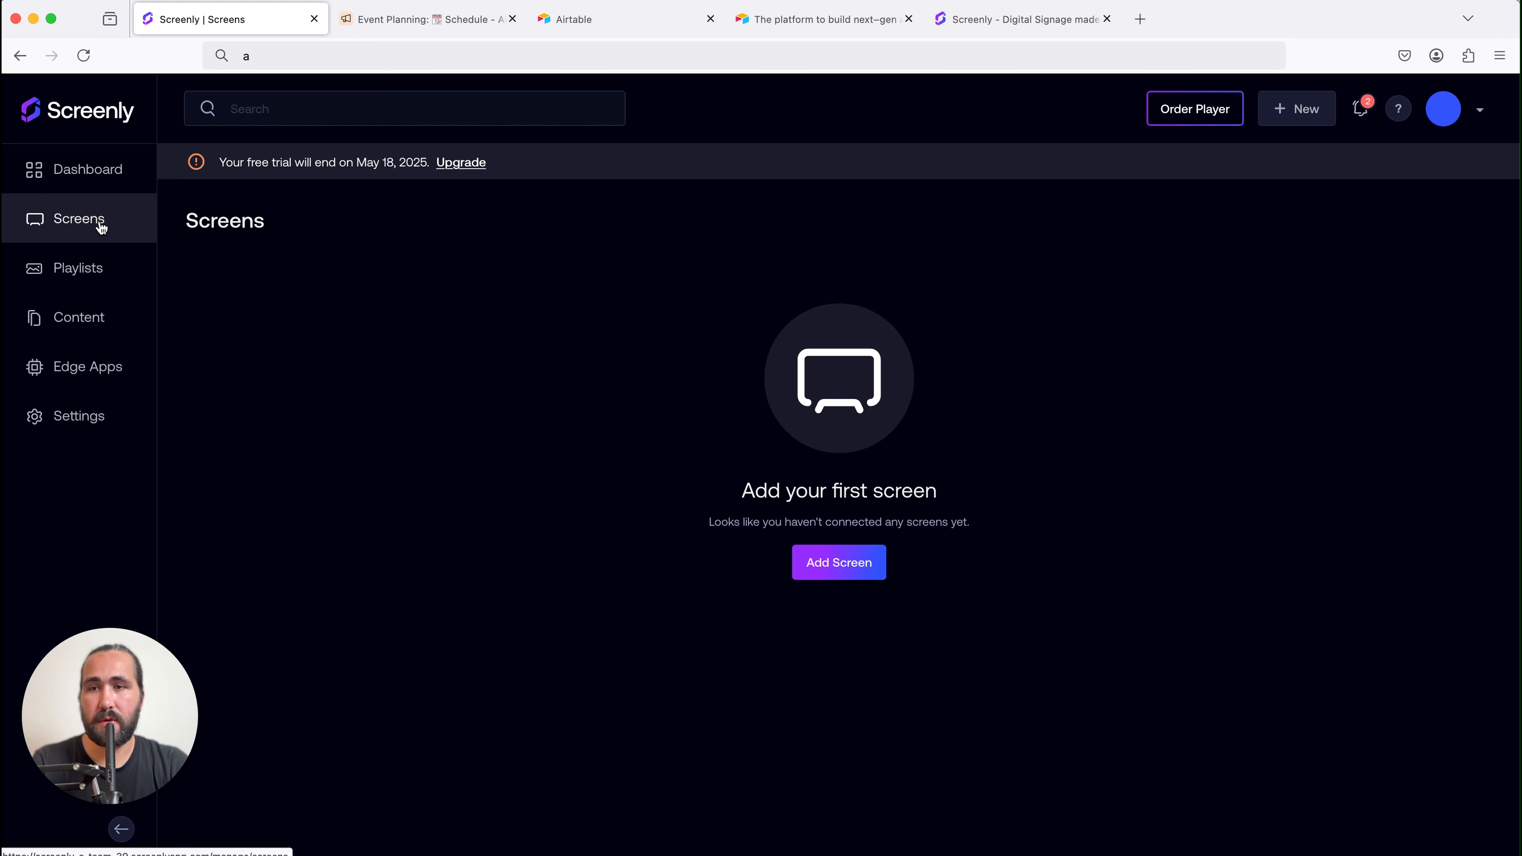
pyautogui.click(822, 568)
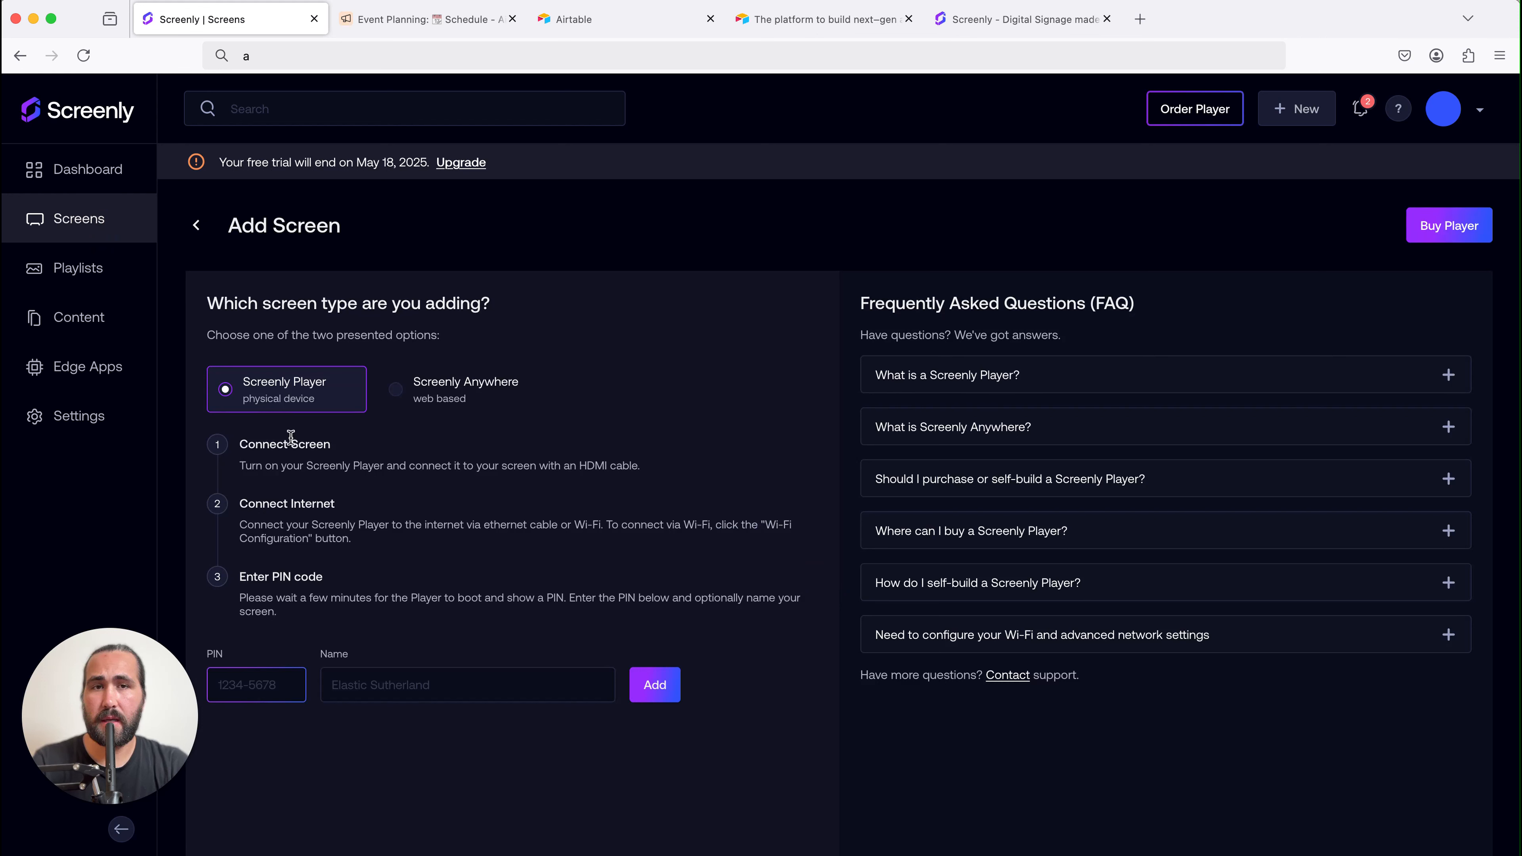
pyautogui.click(400, 400)
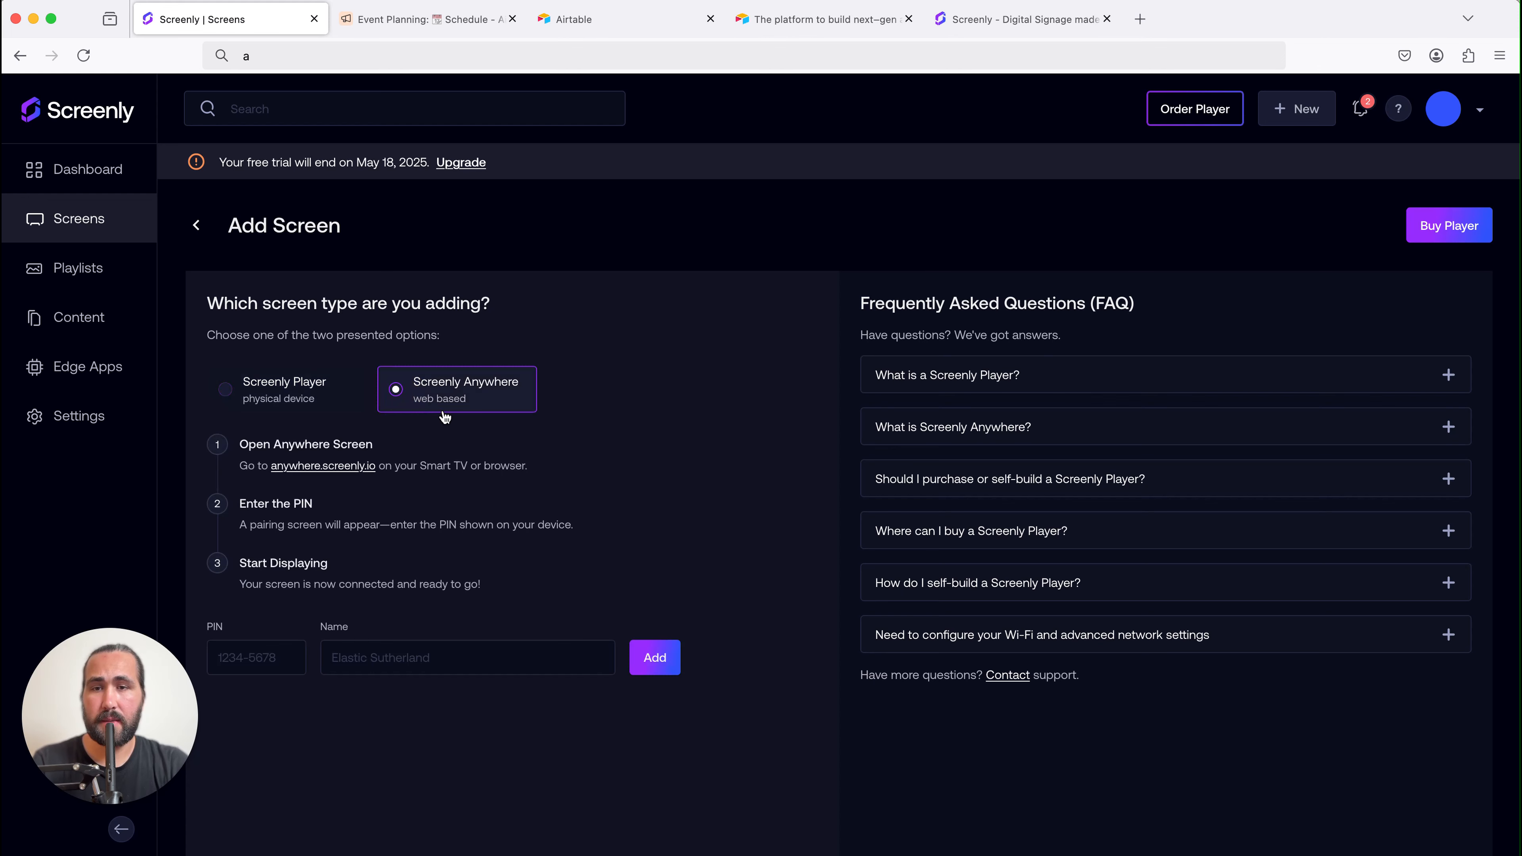
pyautogui.click(341, 467)
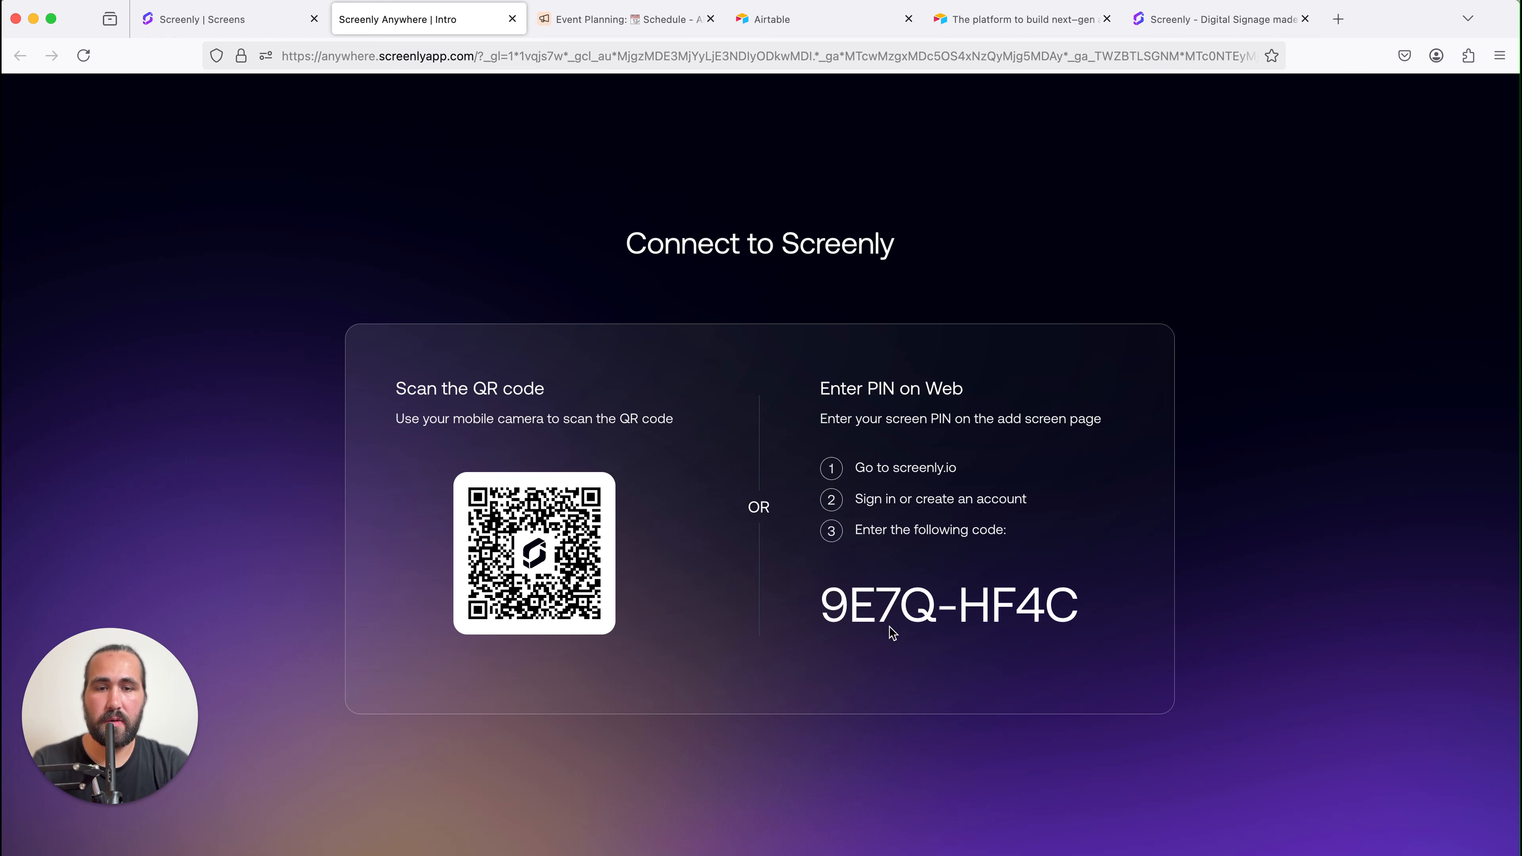
# Enter the pairing PIN from the Screenly Anywhere page in the Add Screen form.
pyautogui.click(184, 24)
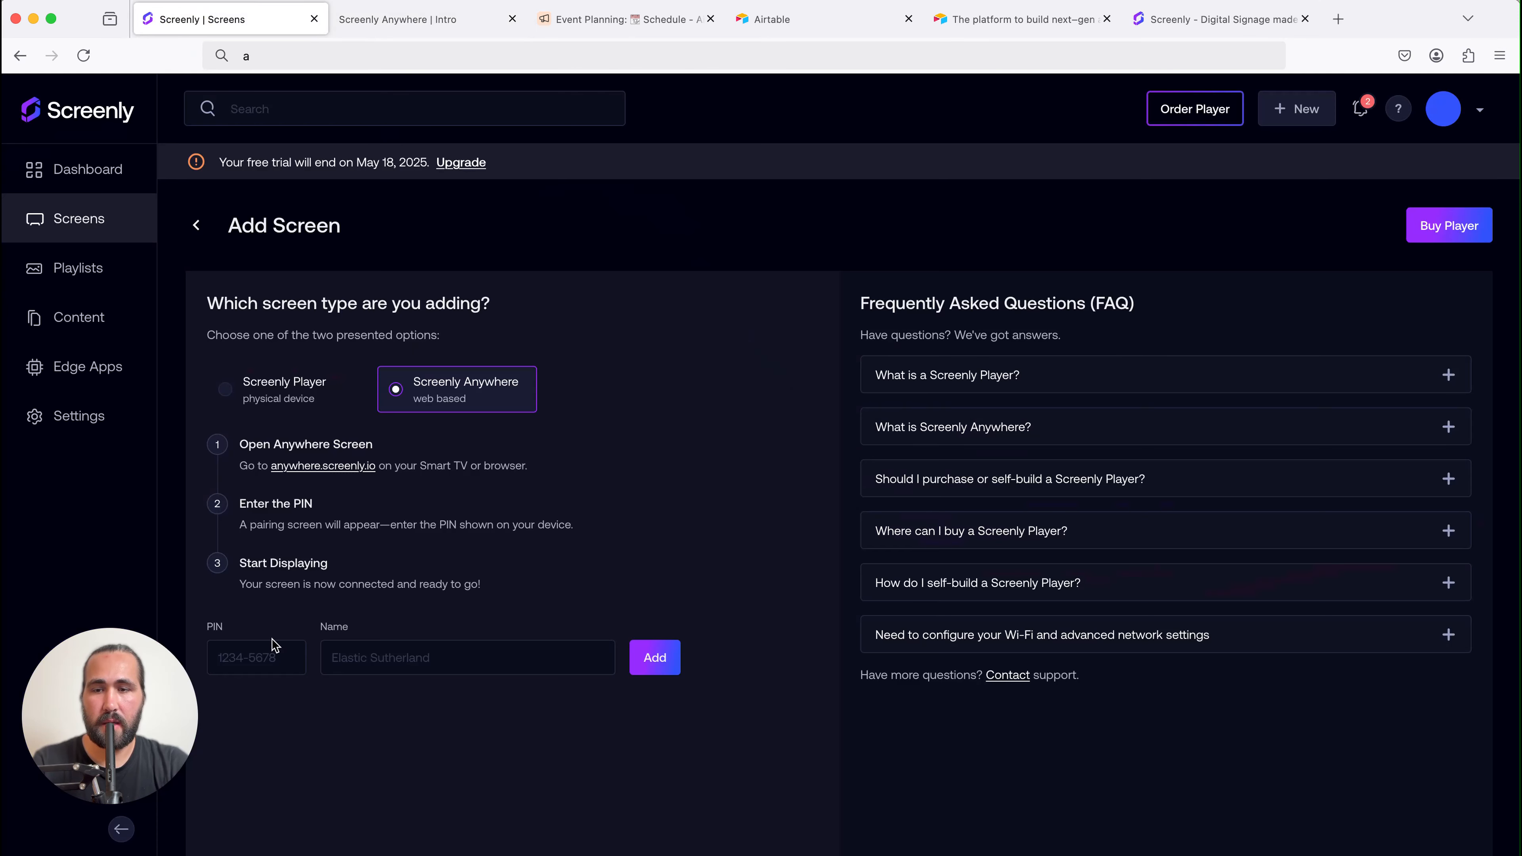
pyautogui.click(264, 657)
pyautogui.write('9')
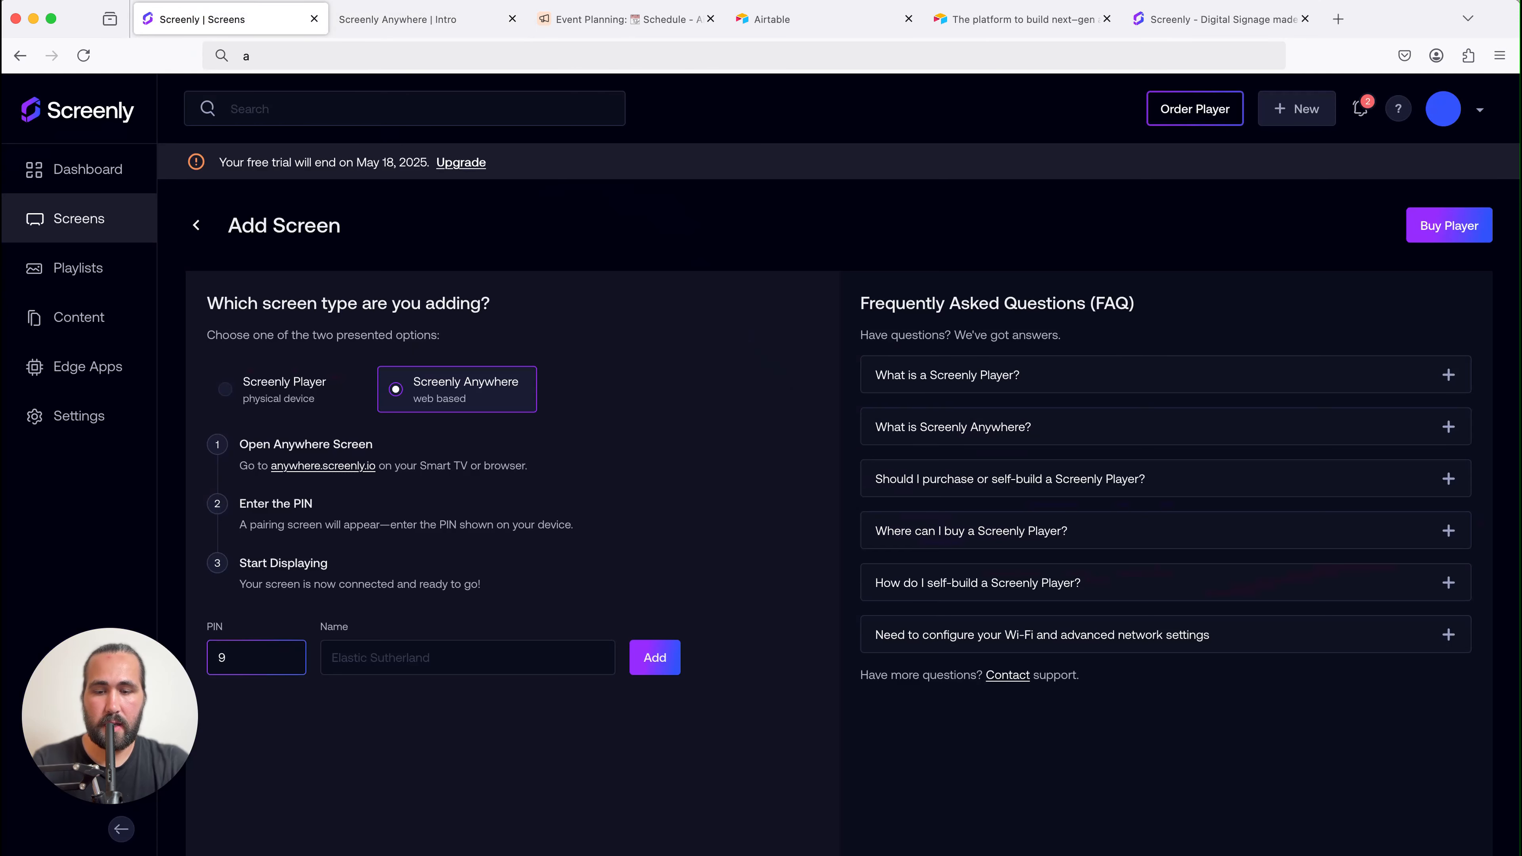
pyautogui.write('E7Q')
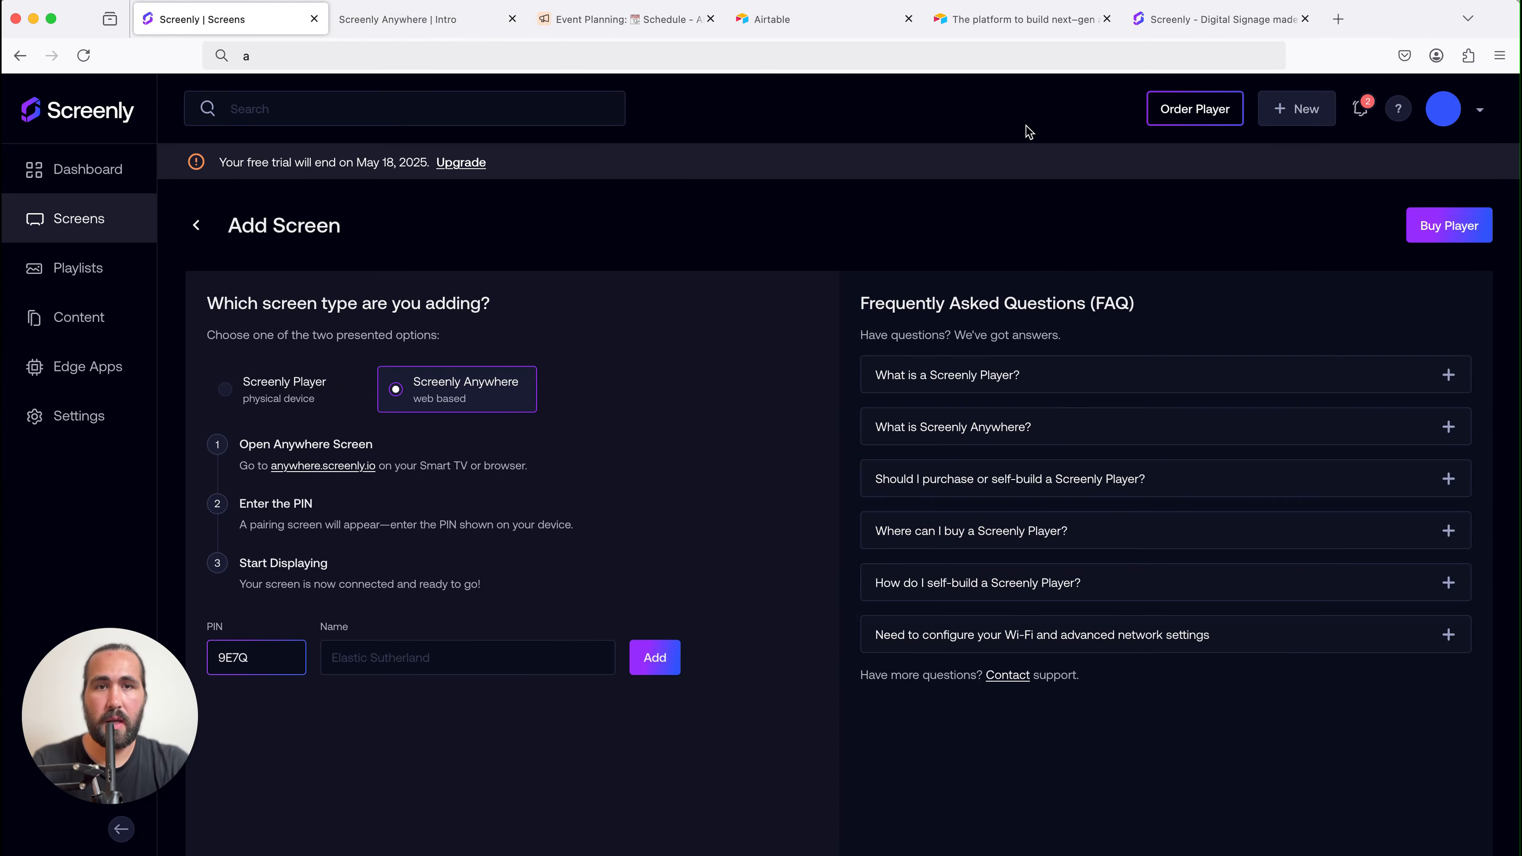
pyautogui.click(1156, 21)
pyautogui.click(1055, 24)
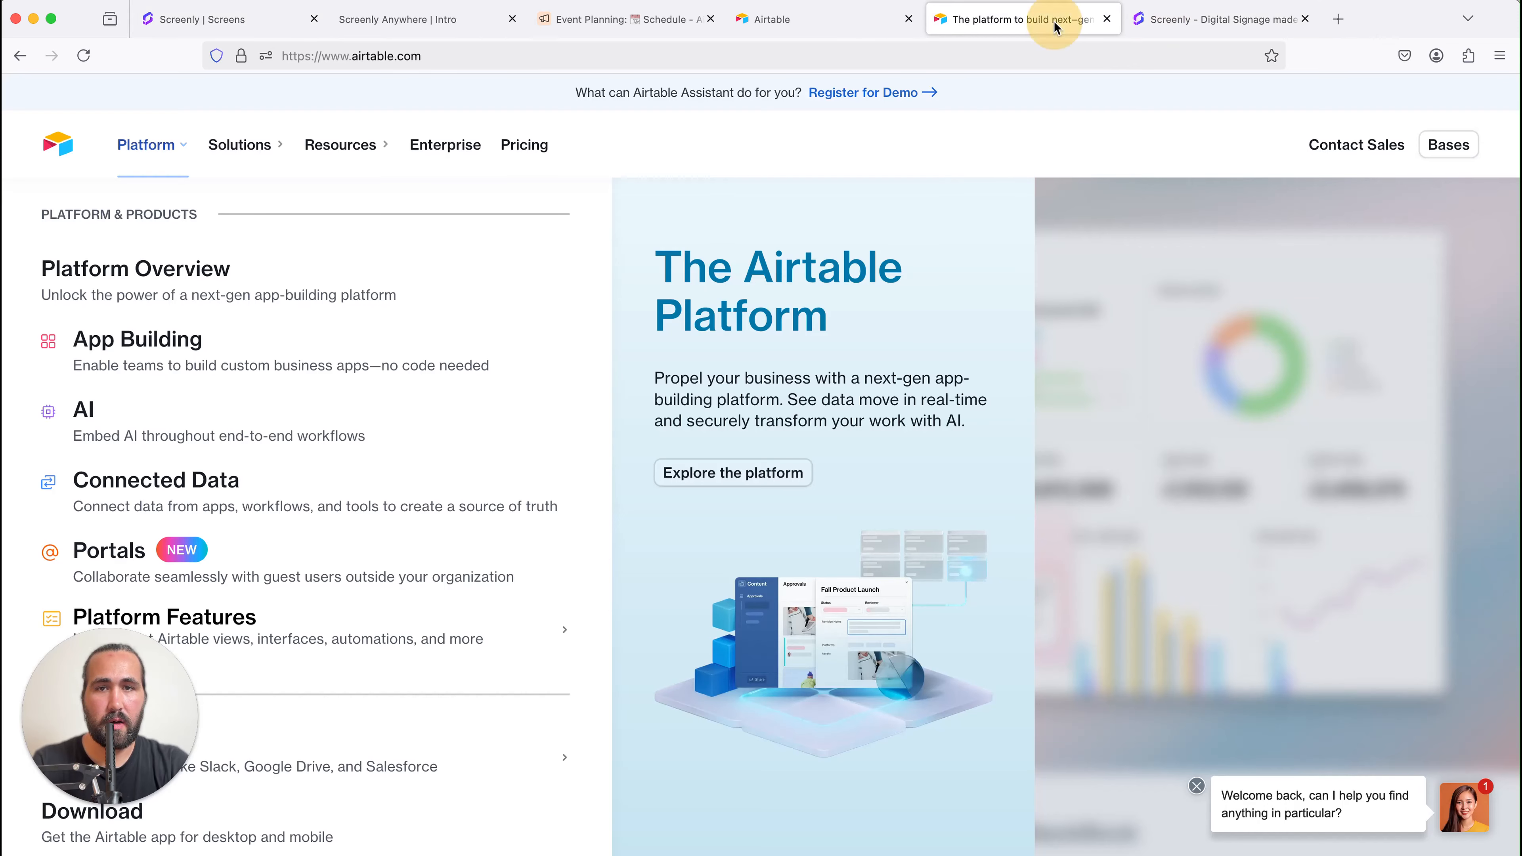
pyautogui.click(473, 25)
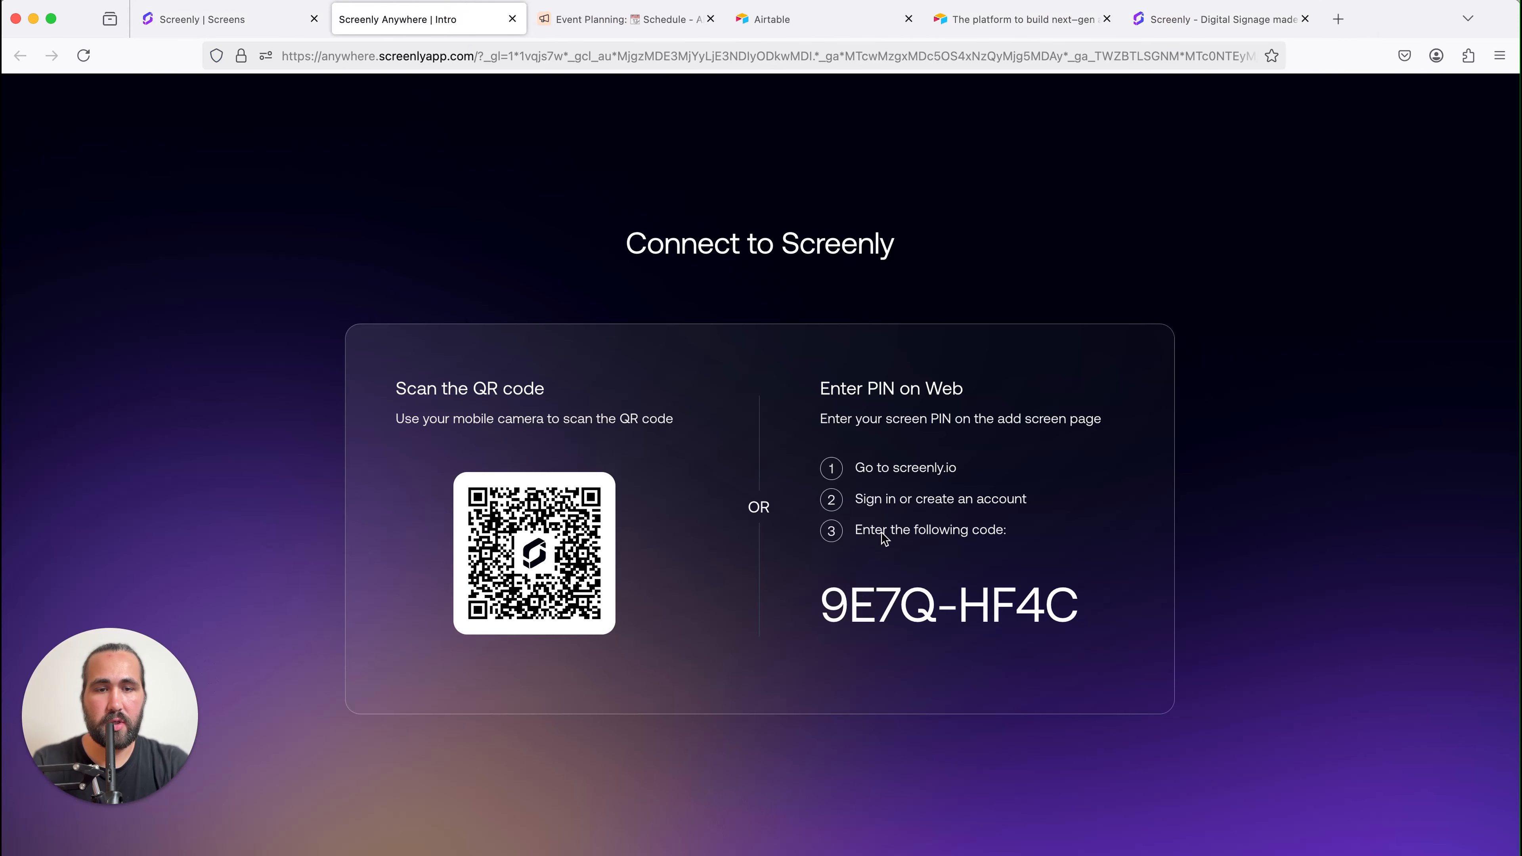
pyautogui.click(190, 20)
pyautogui.write('-H')
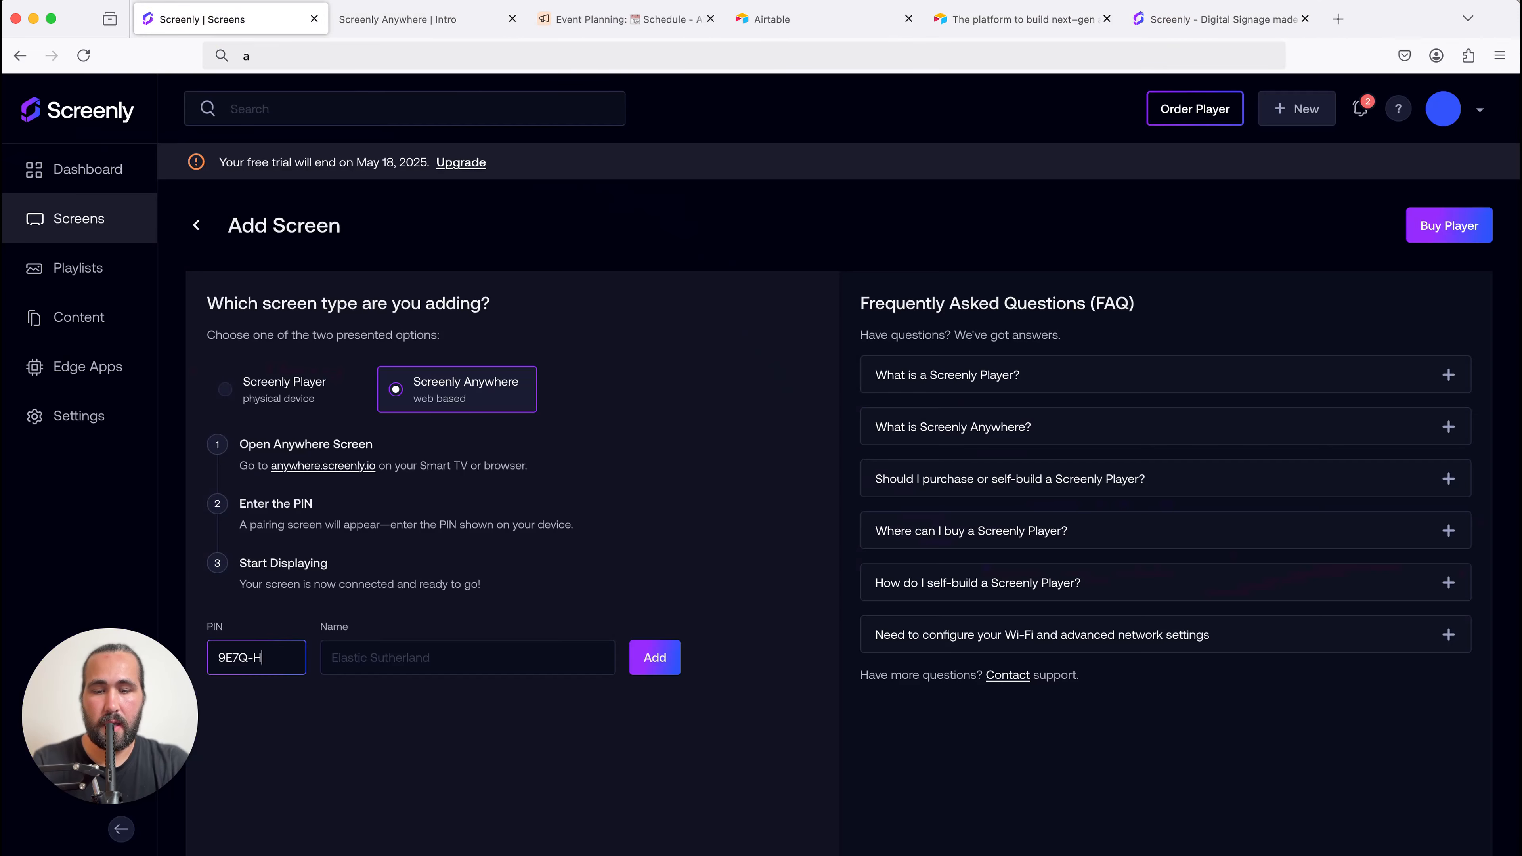
pyautogui.write('F4')
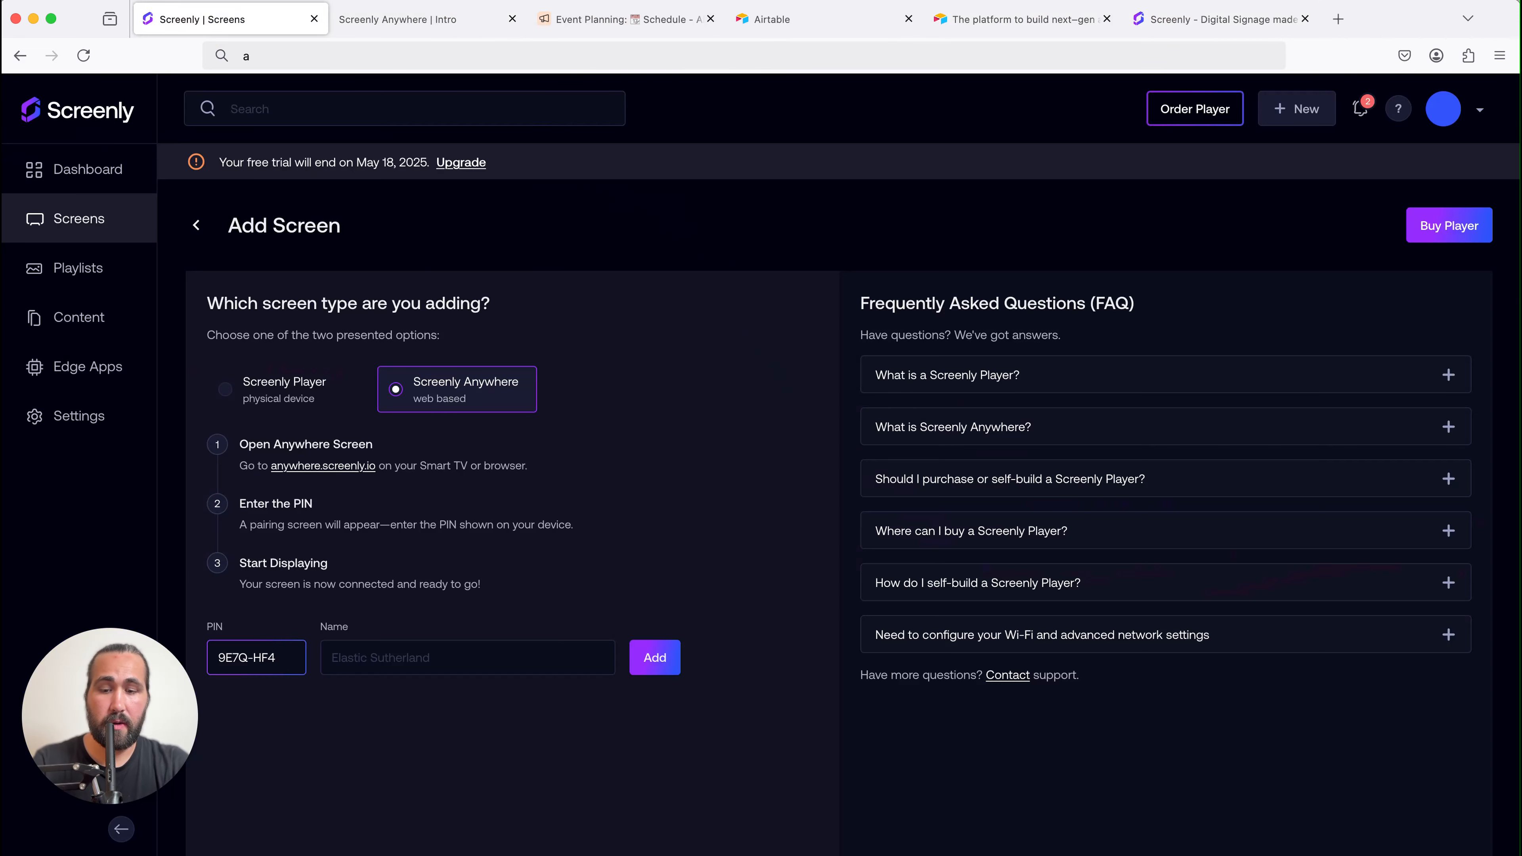
pyautogui.write('C')
# Name the new screen "Test Screen", add it, and open the list of screens.
pyautogui.click(408, 658)
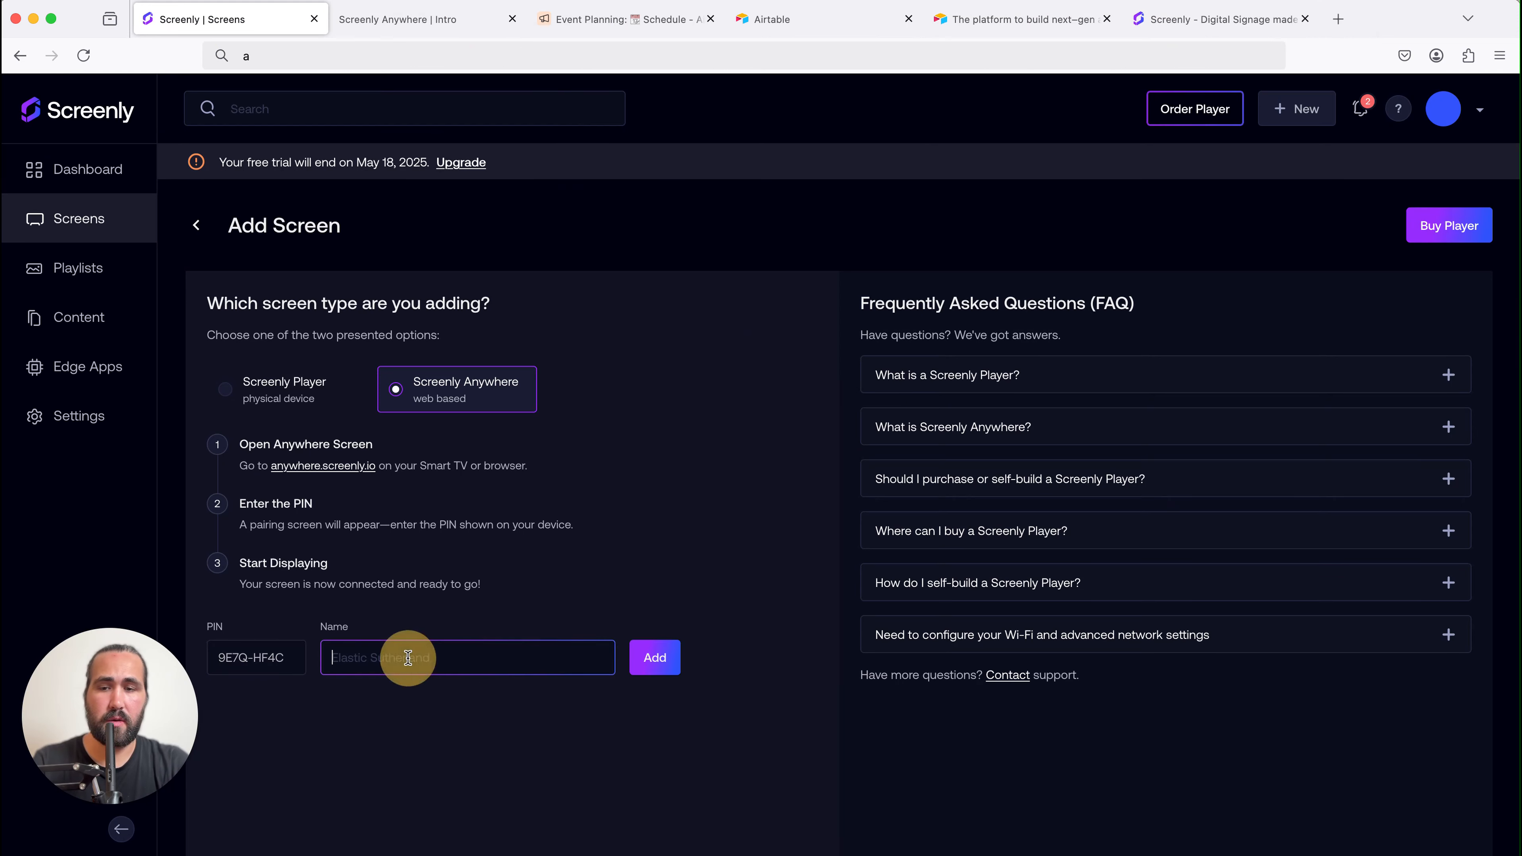
pyautogui.write('Test Scre')
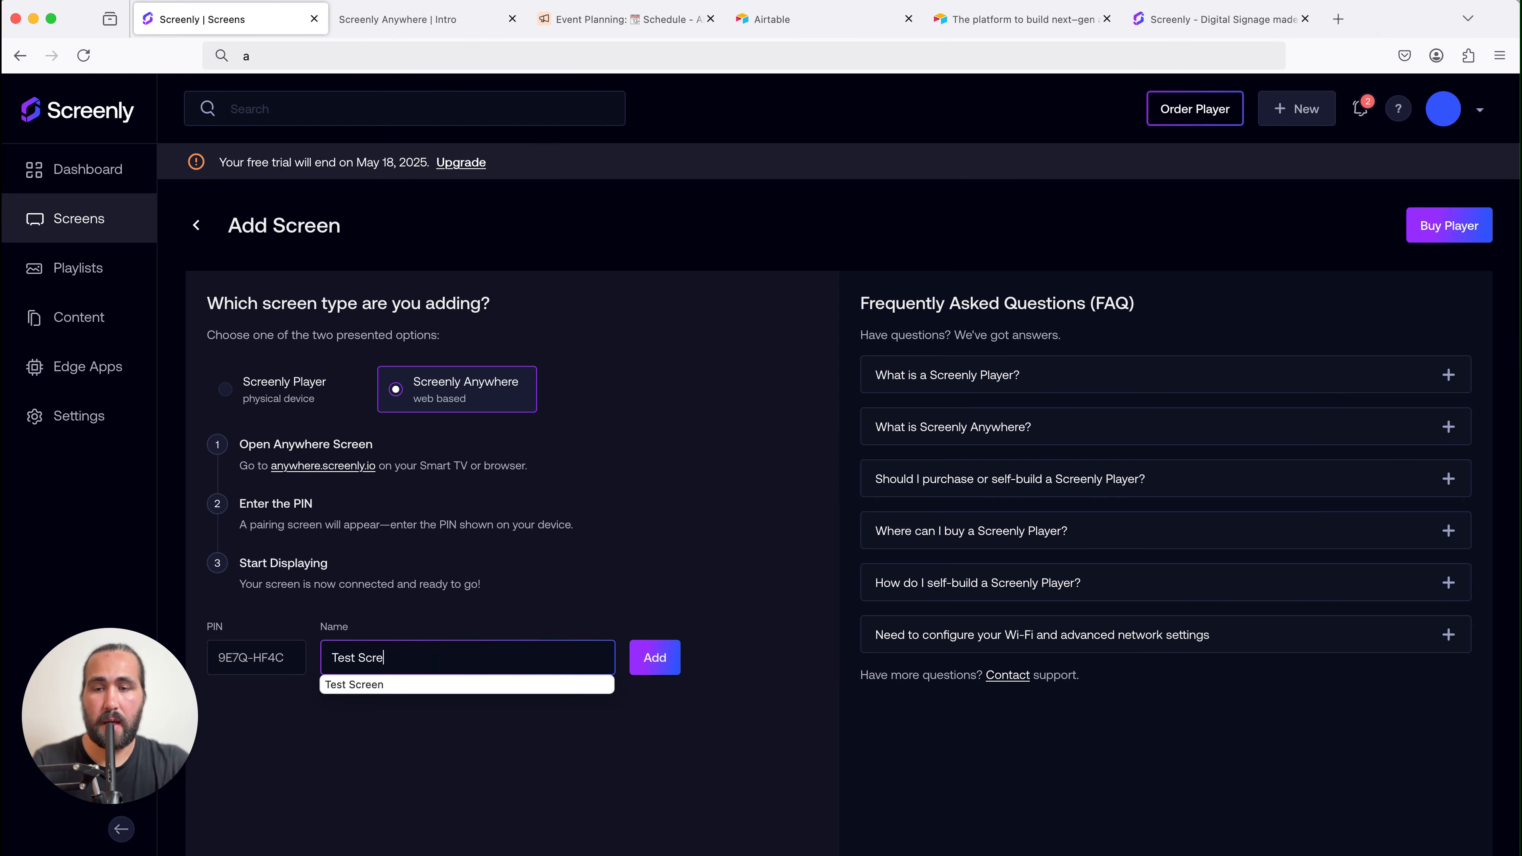
pyautogui.write('en')
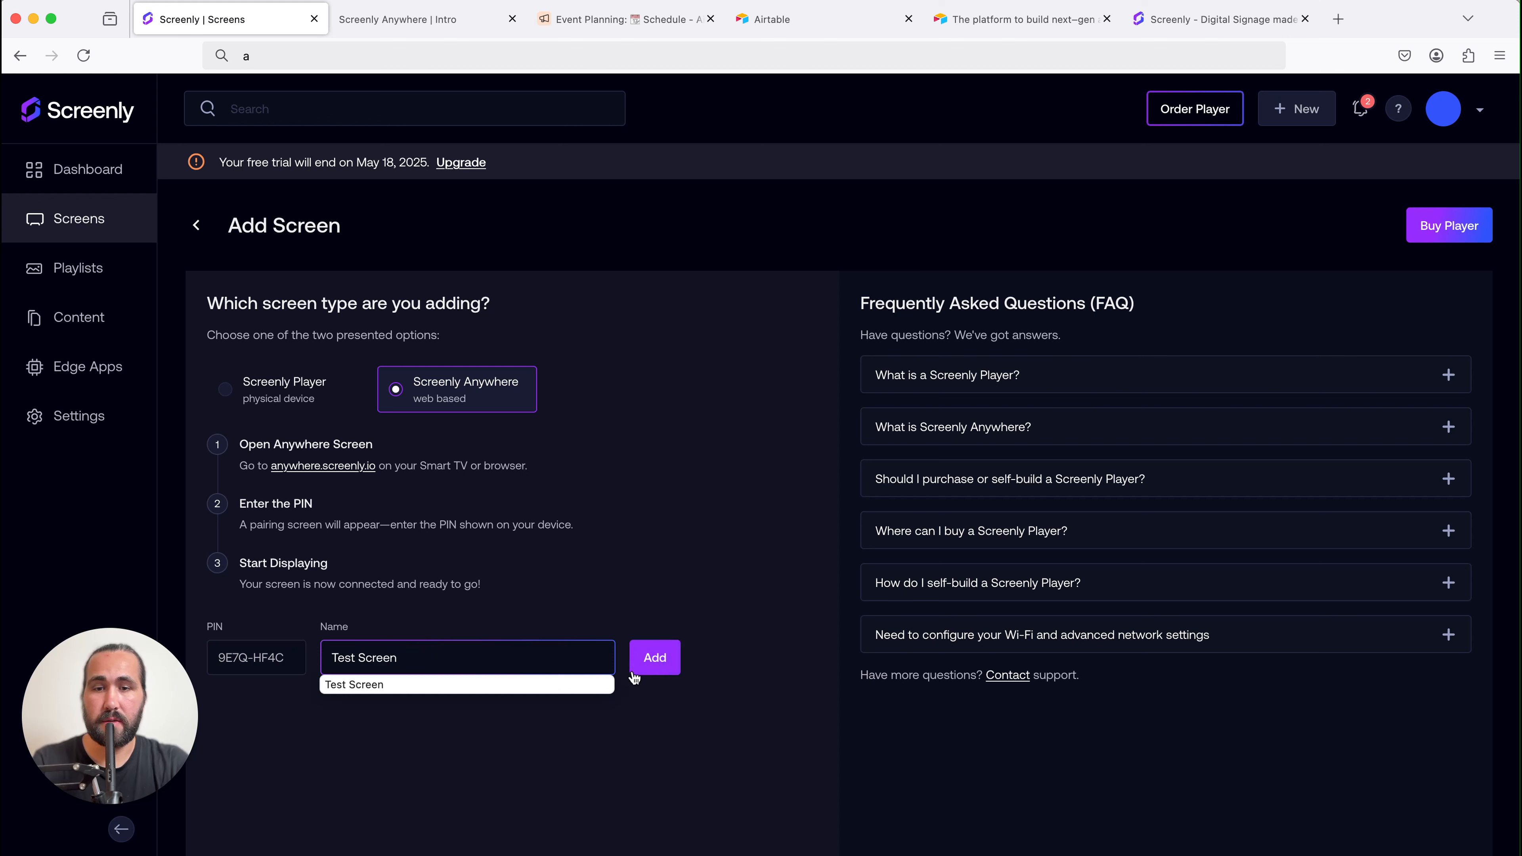
pyautogui.click(649, 668)
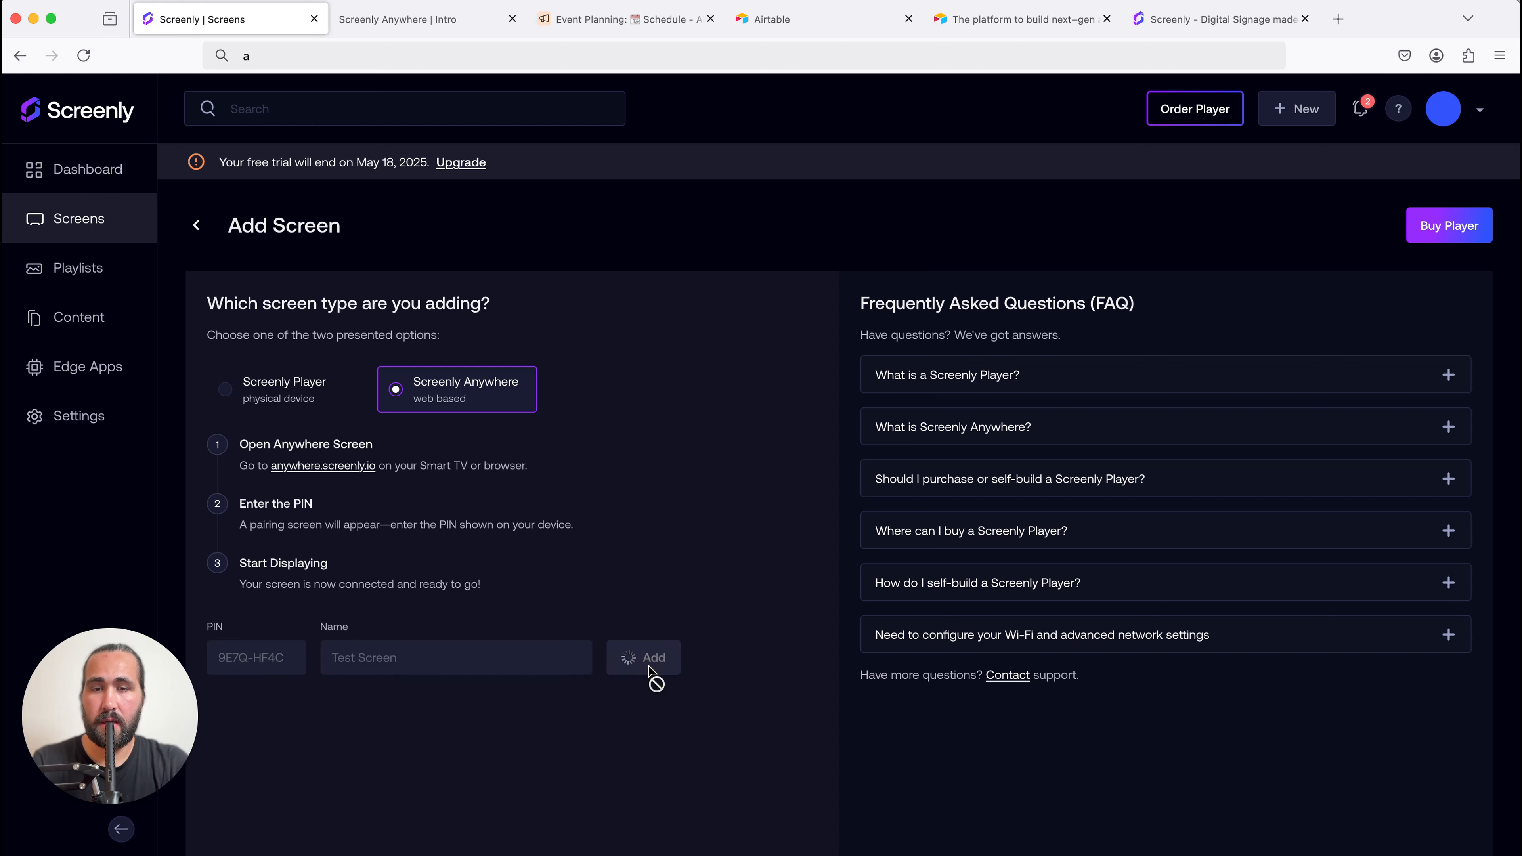
pyautogui.click(93, 228)
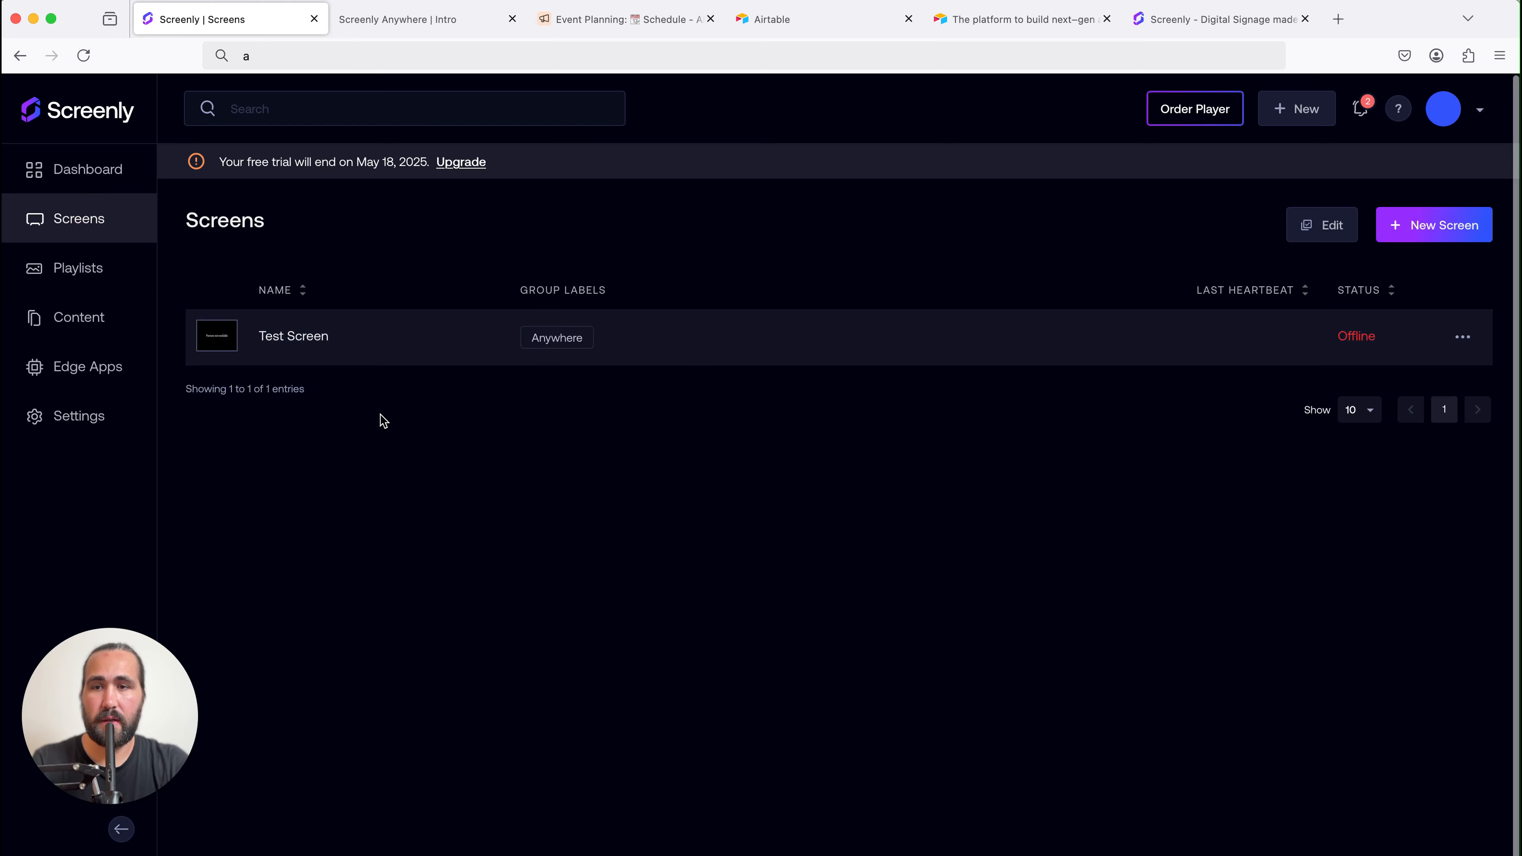
# Switch to the Airtable home page and open the Event Planning base.
pyautogui.moveTo(612, 36)
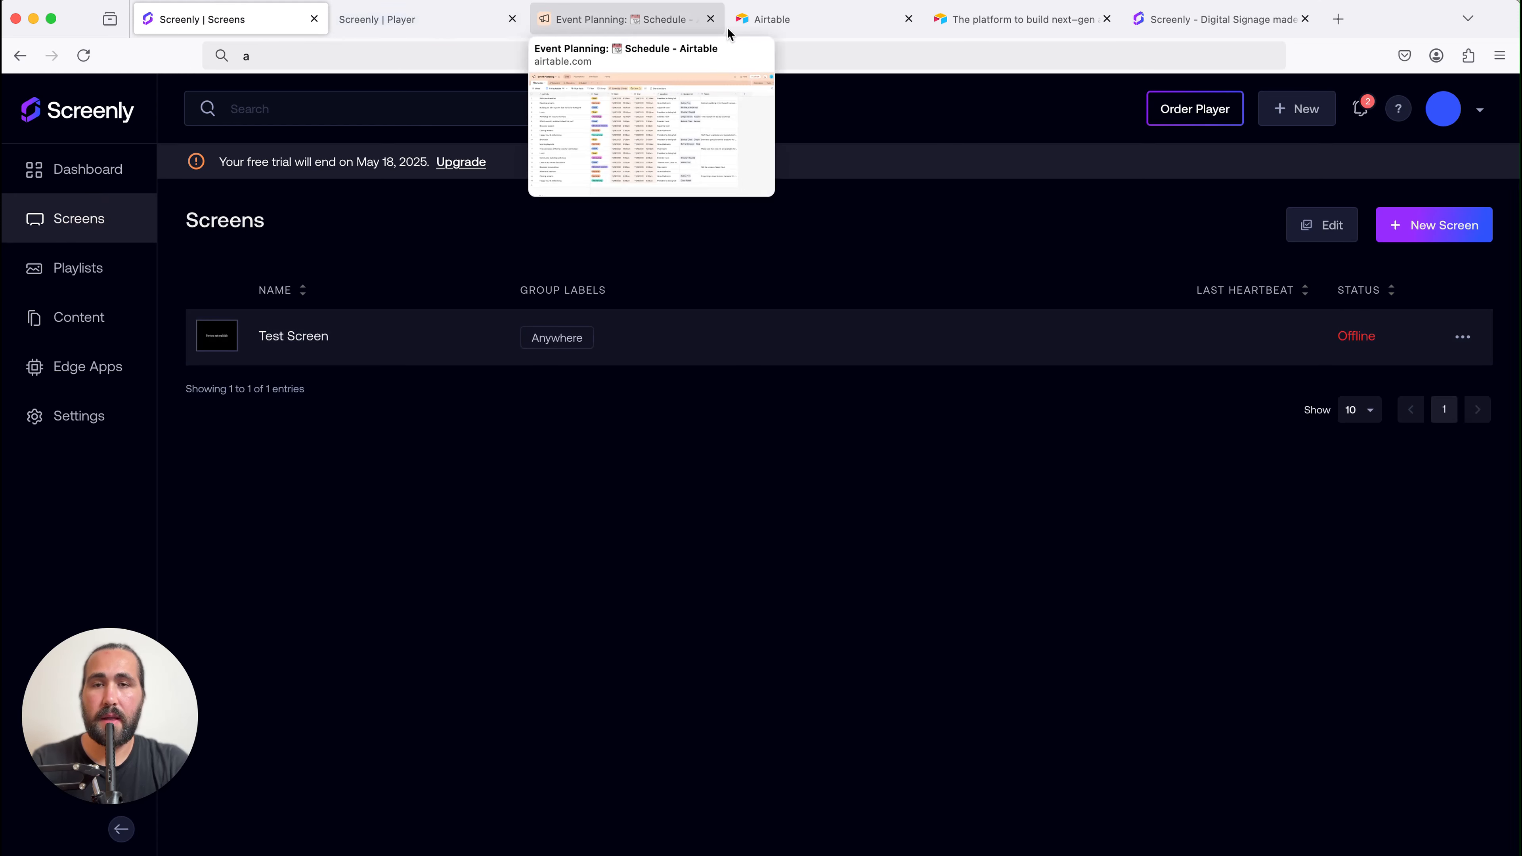
pyautogui.click(774, 25)
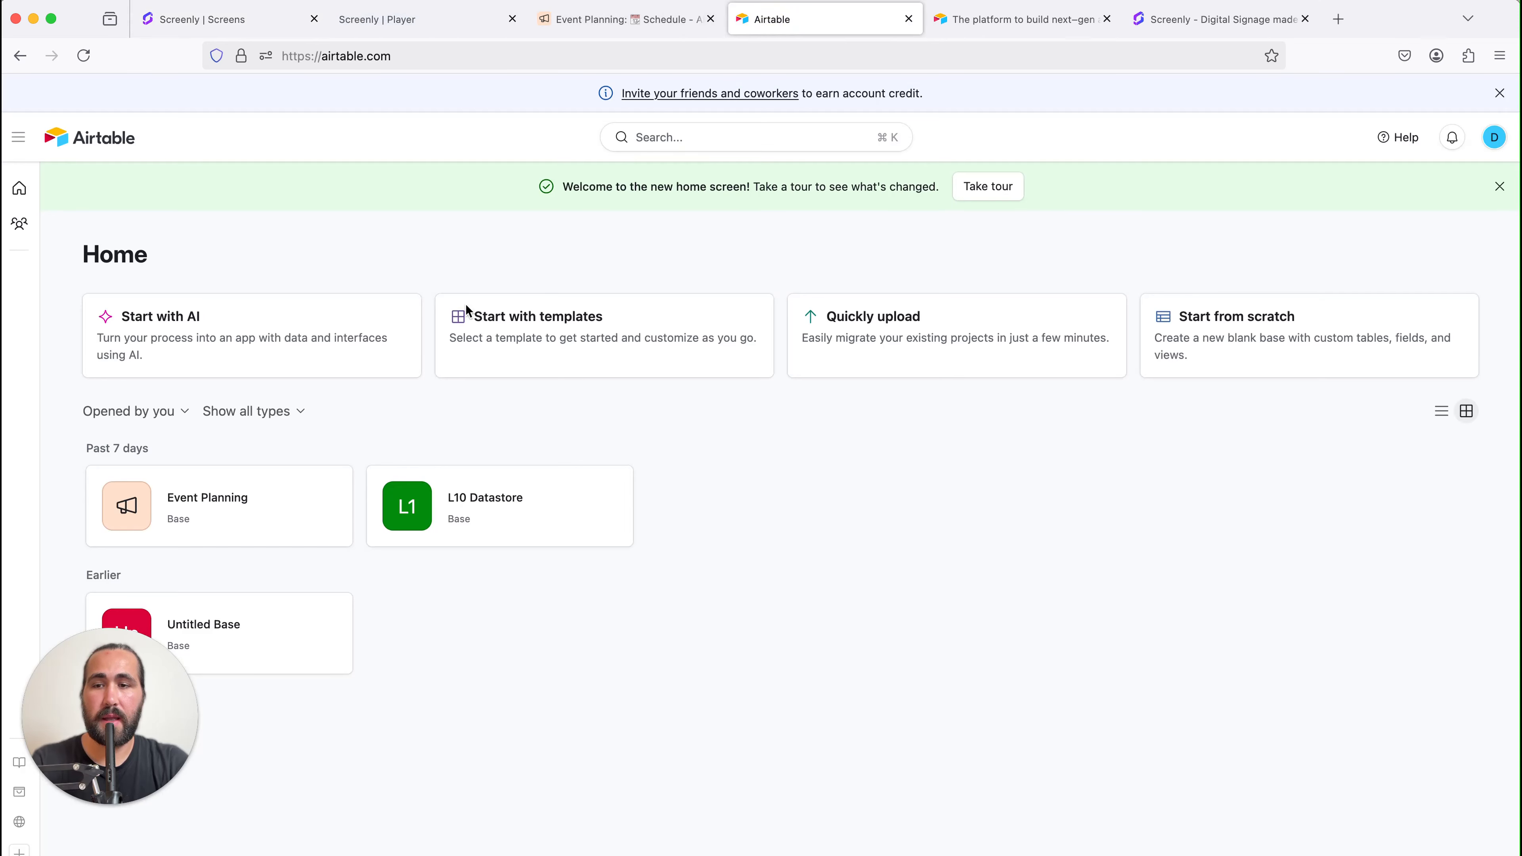
pyautogui.scroll(-1, 509, 414)
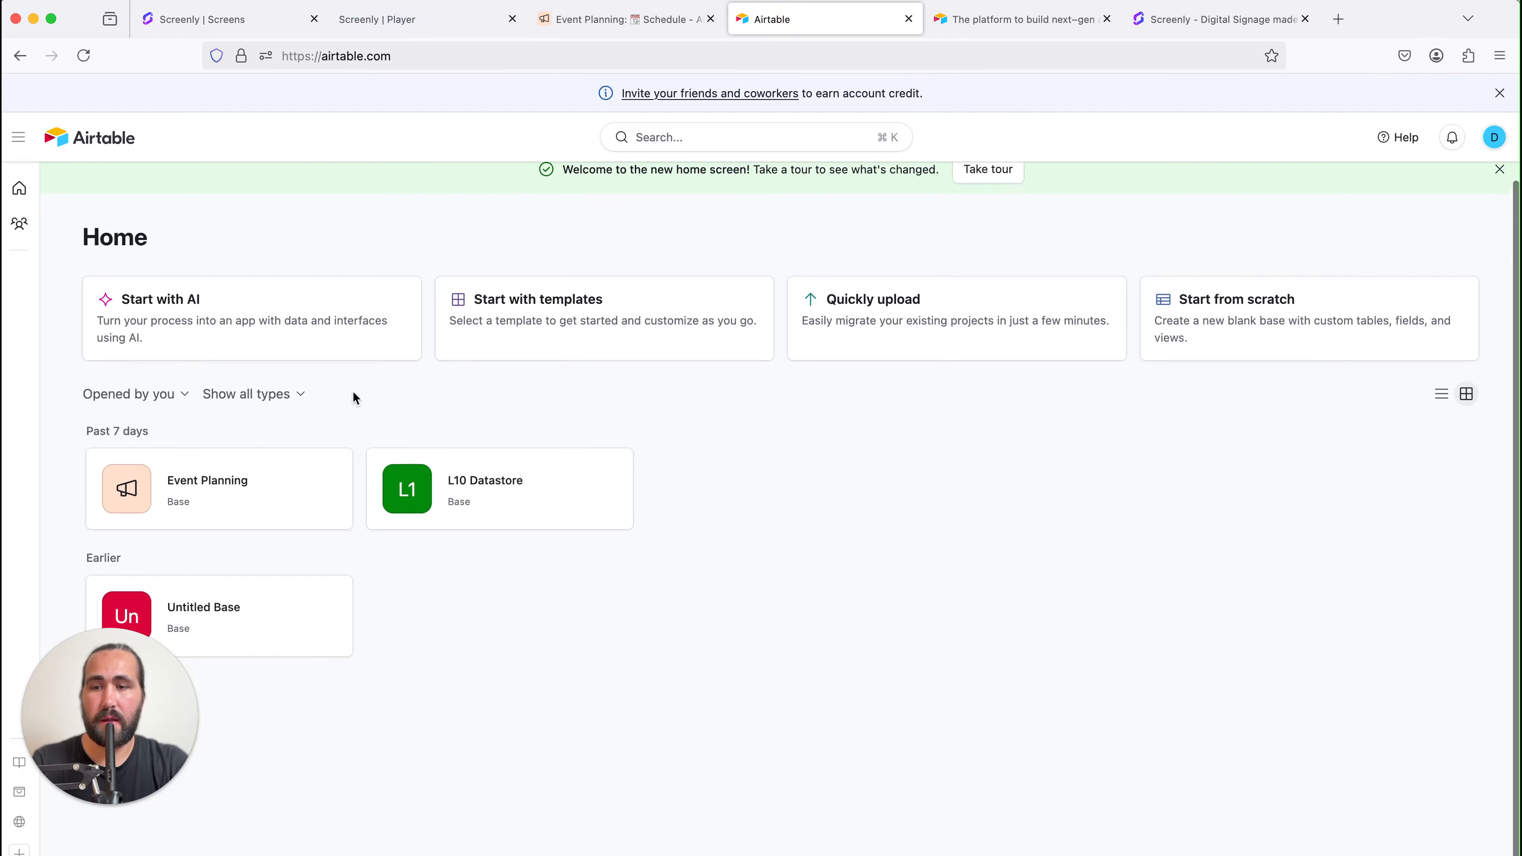
pyautogui.click(221, 488)
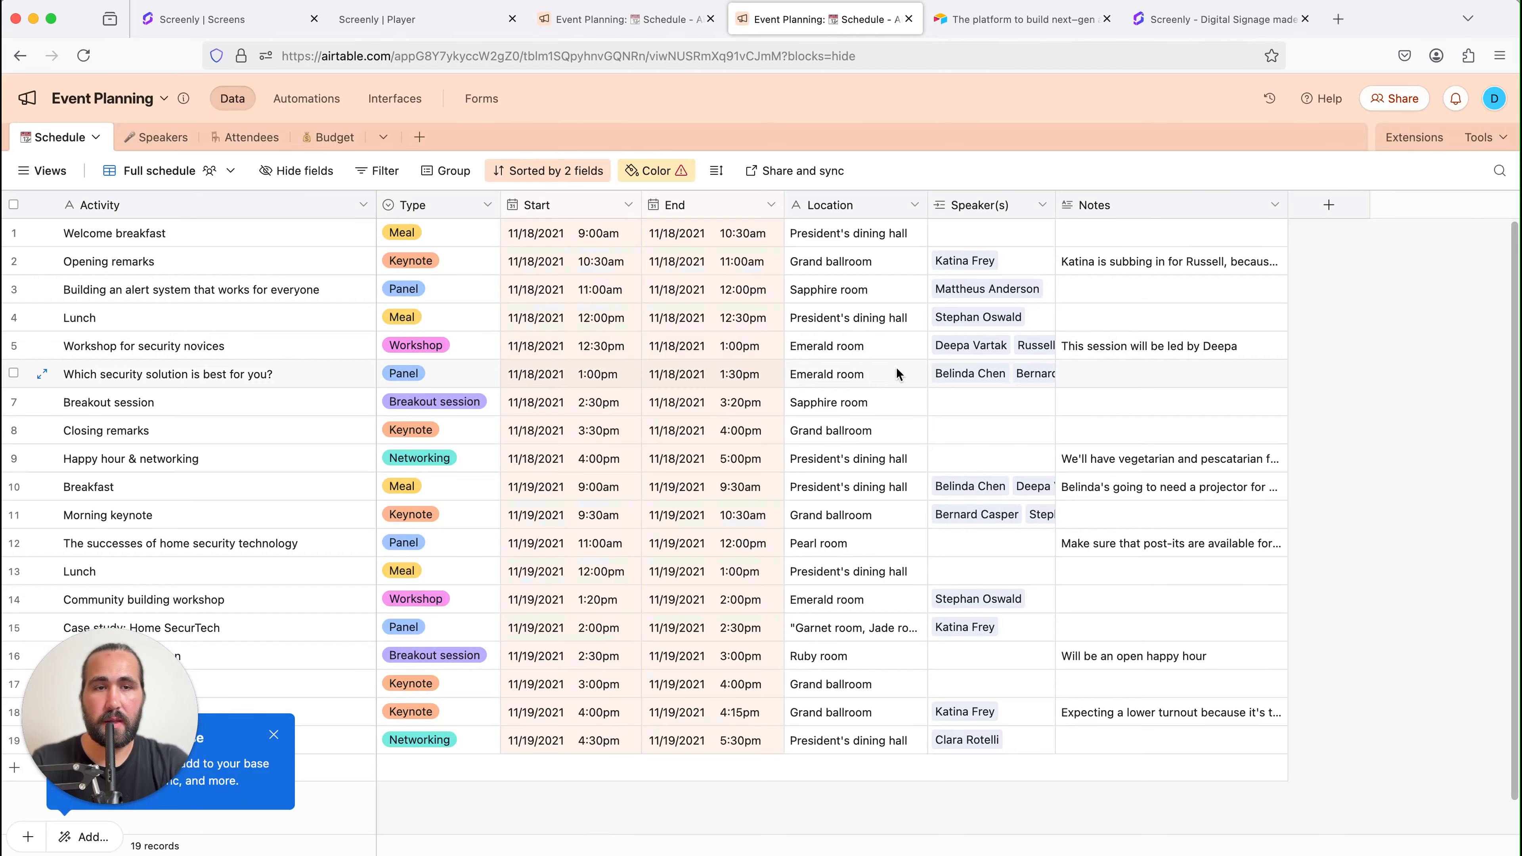
# Open the public link-sharing settings for the whole Event Planning base.
pyautogui.click(1402, 103)
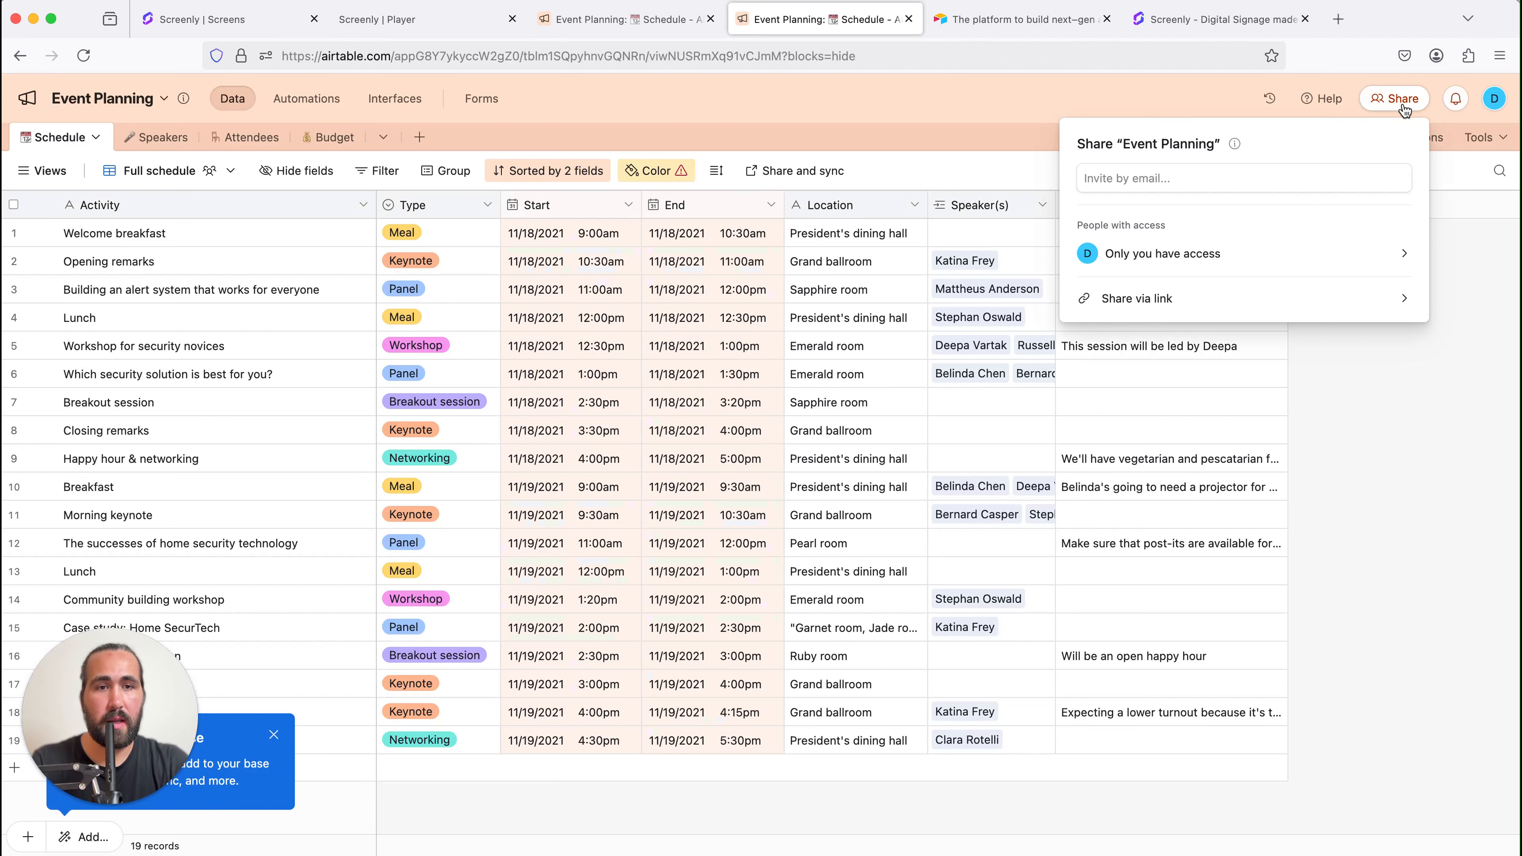
pyautogui.click(1240, 299)
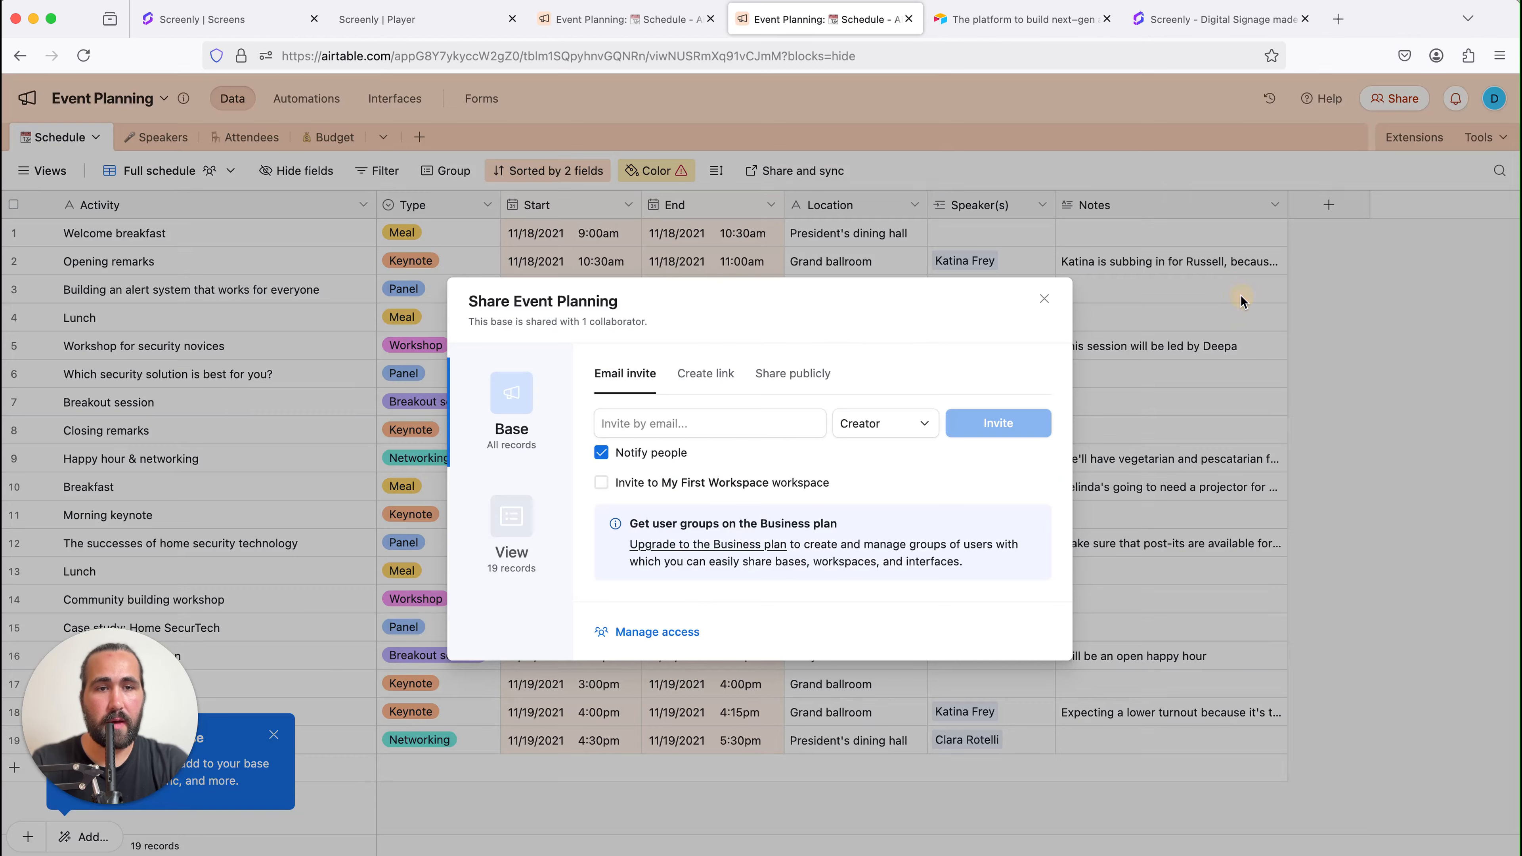
pyautogui.click(789, 380)
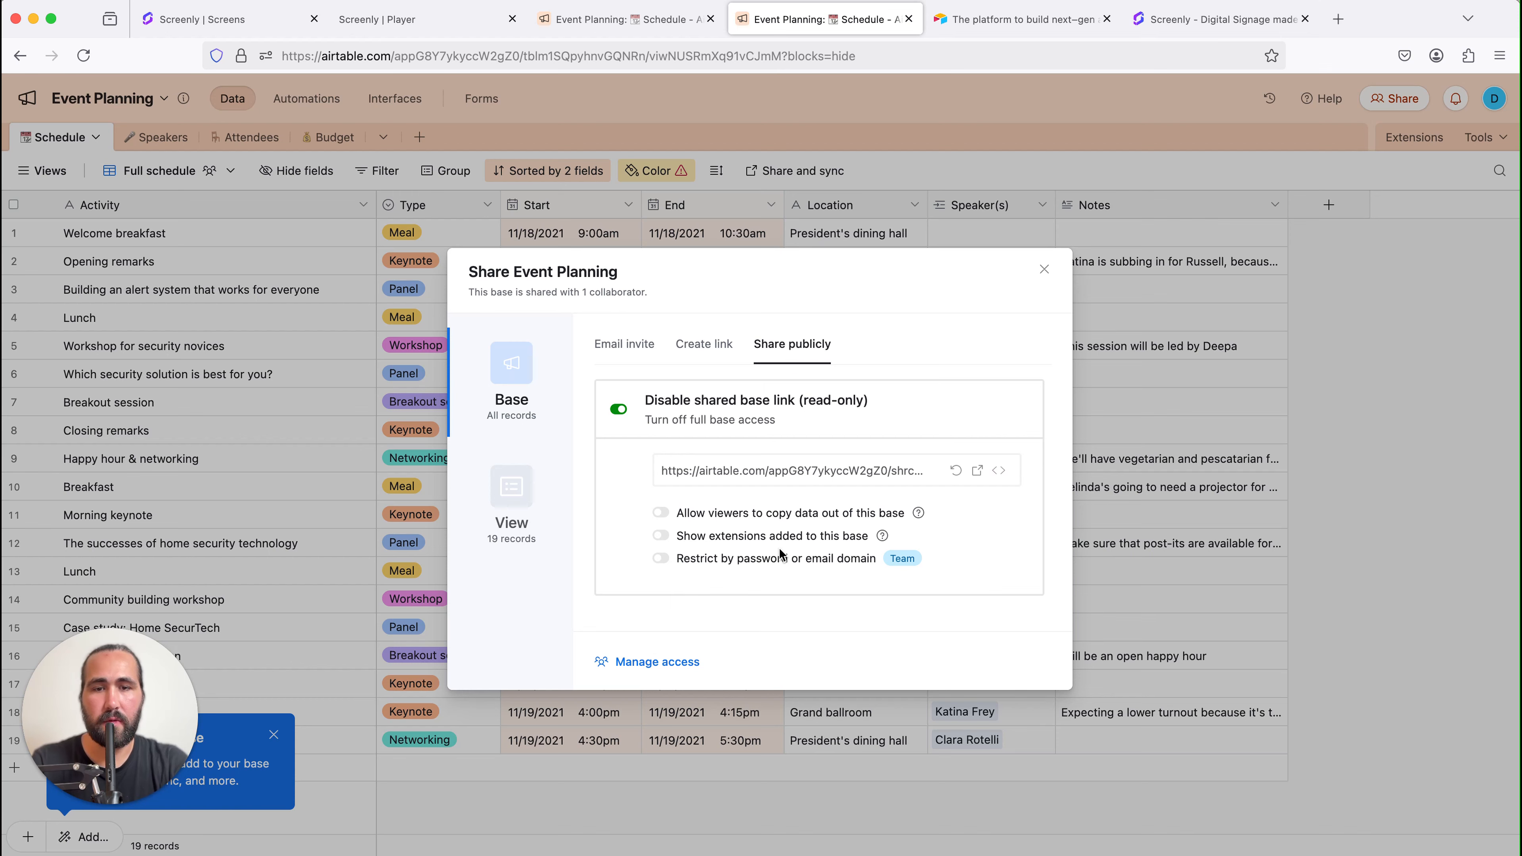
# Open the Event Planning base's public read-only link in a new browser tab and copy its full address.
pyautogui.click(978, 470)
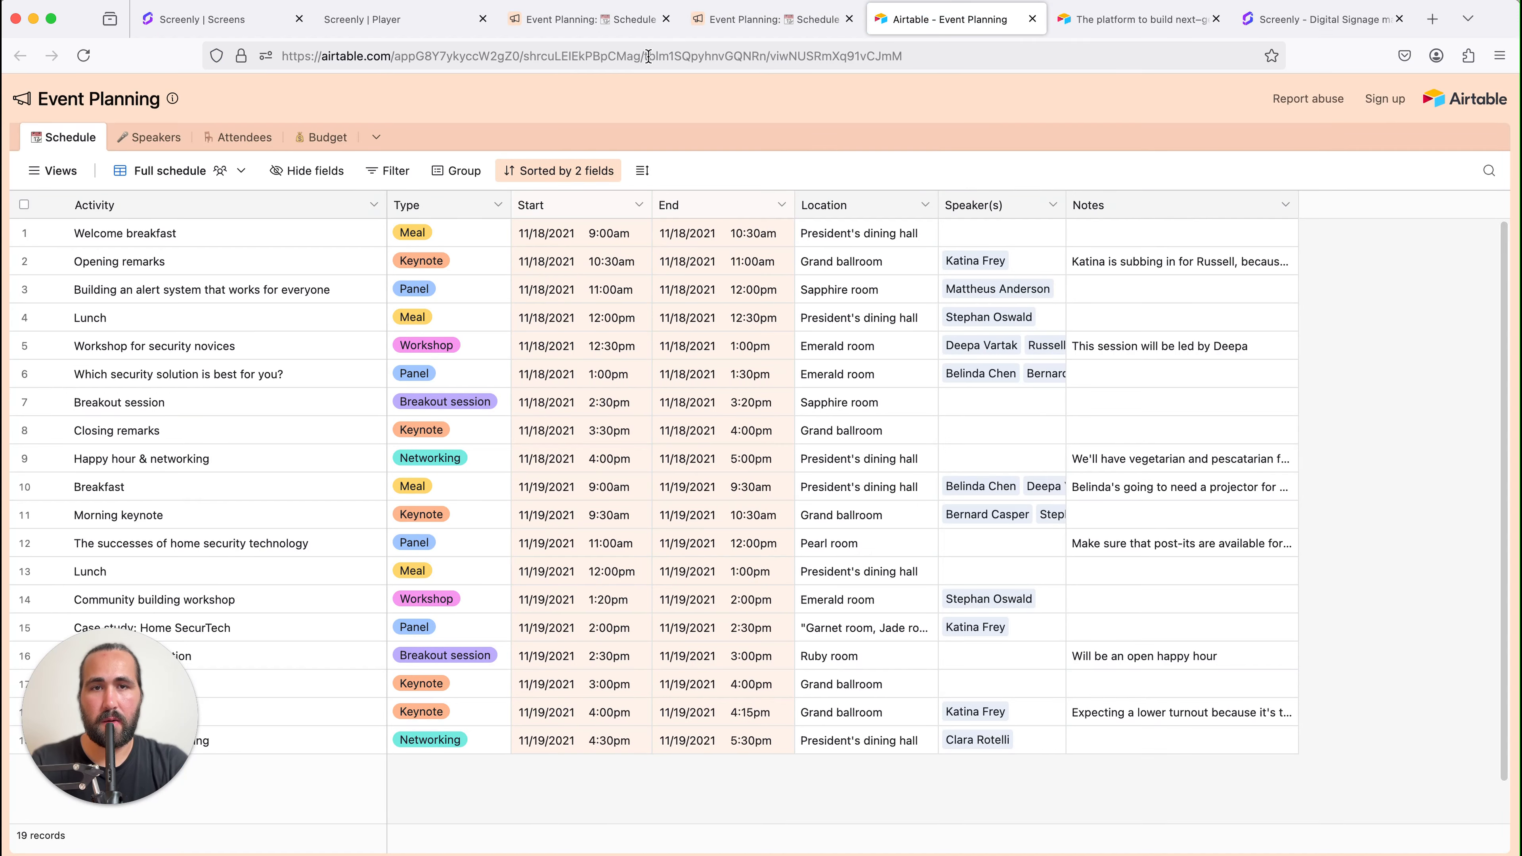
pyautogui.click(648, 56)
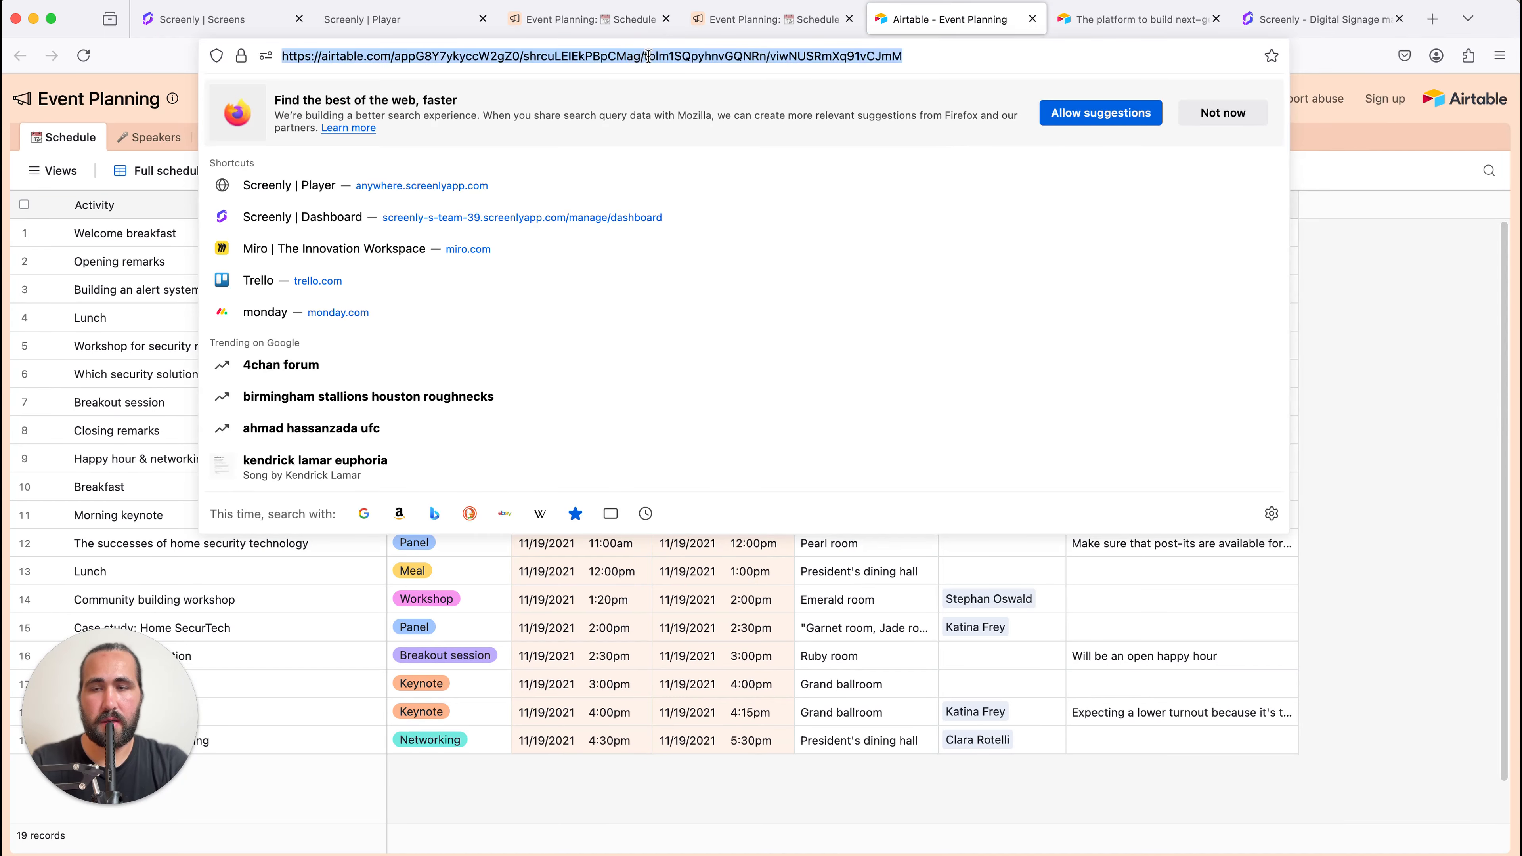
pyautogui.press('Escape')
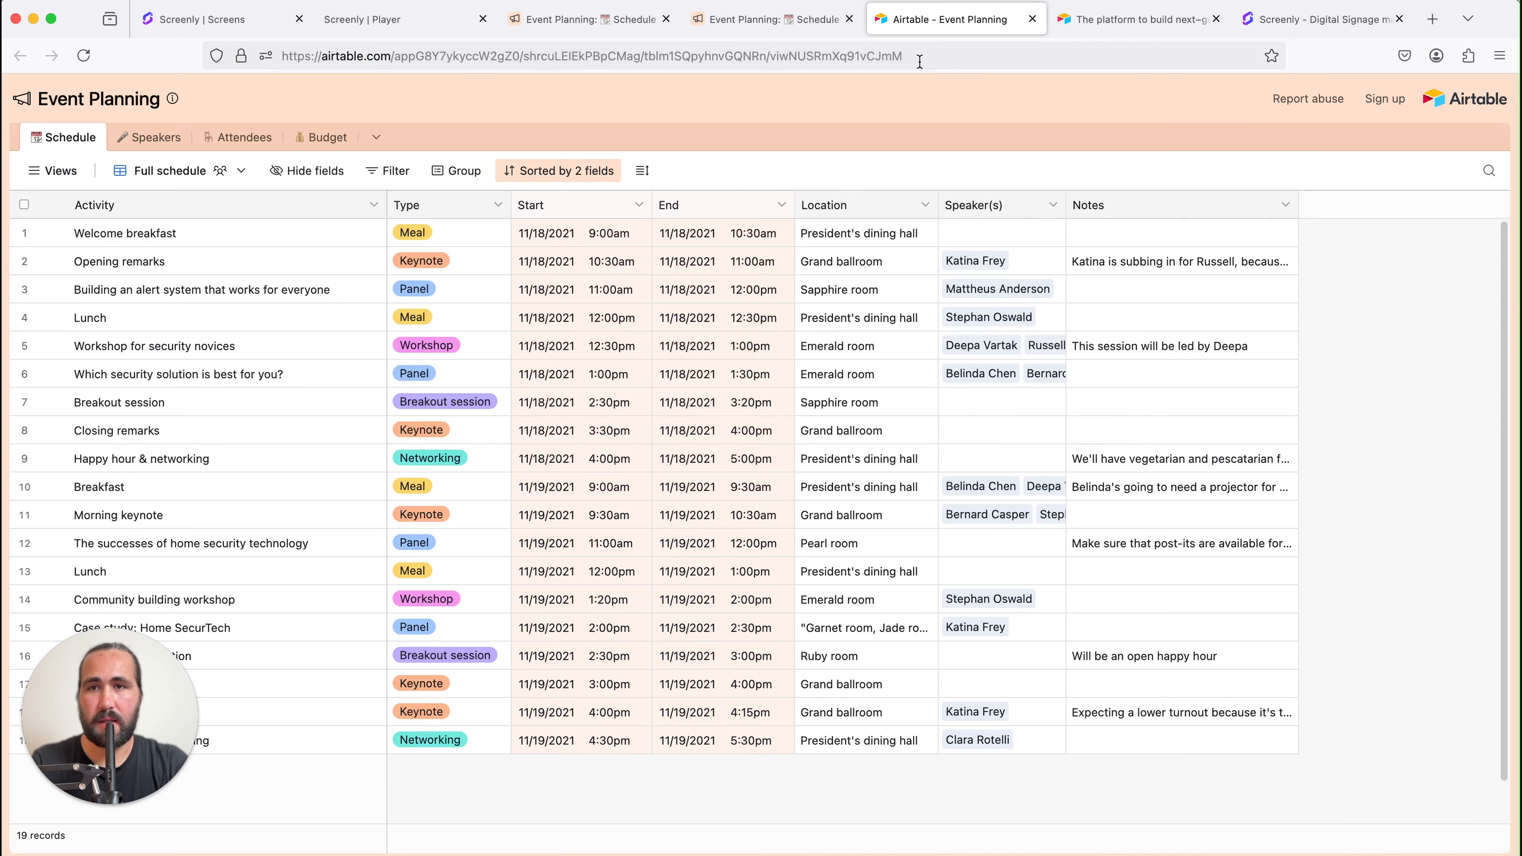
# Switch to the Screenly dashboard and add the copied Airtable share link as new URL content.
pyautogui.click(211, 19)
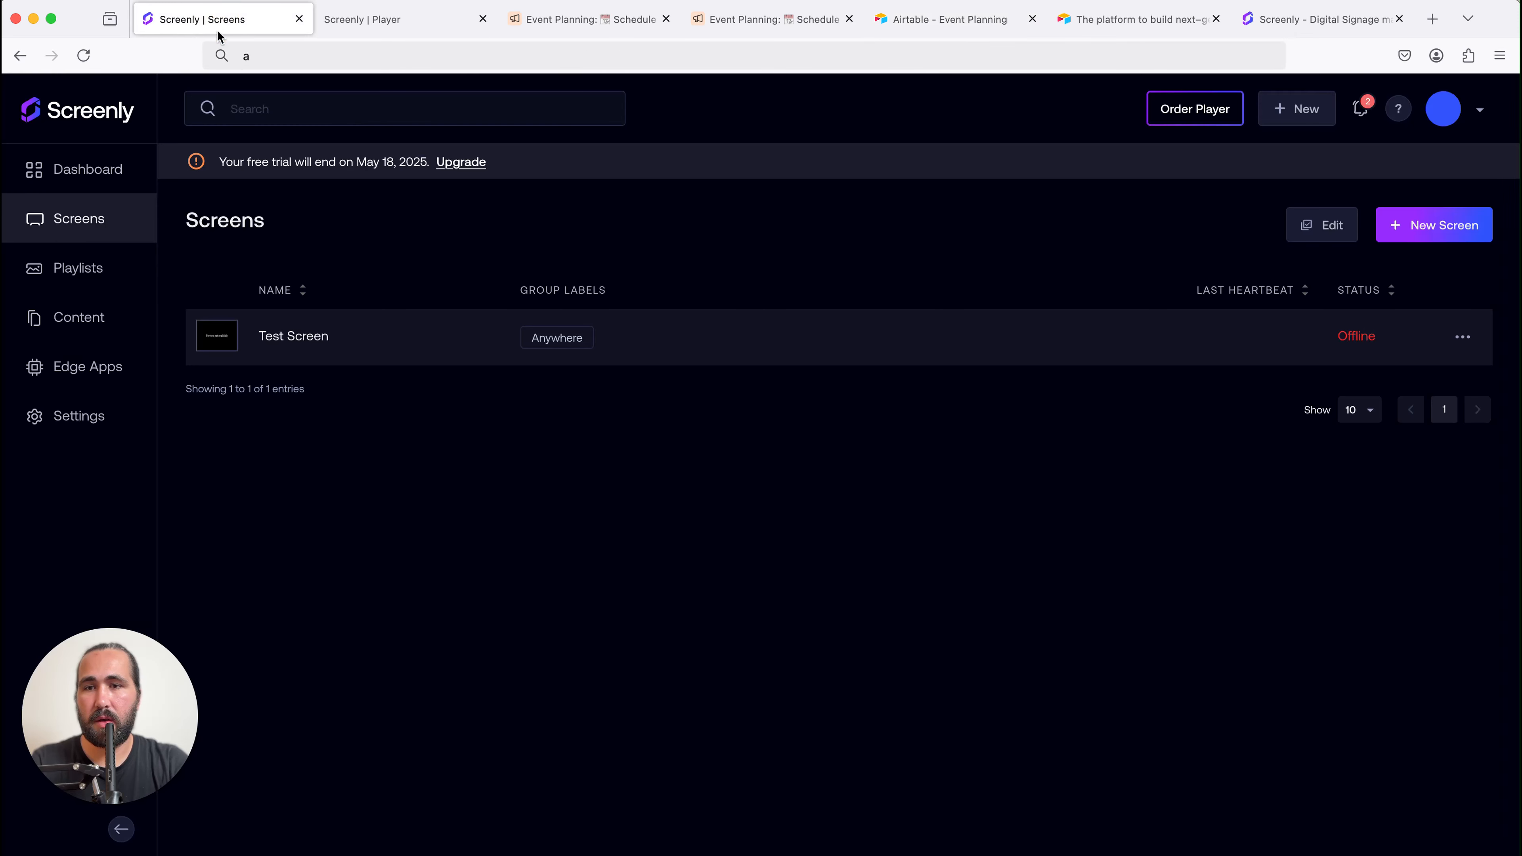
pyautogui.click(94, 313)
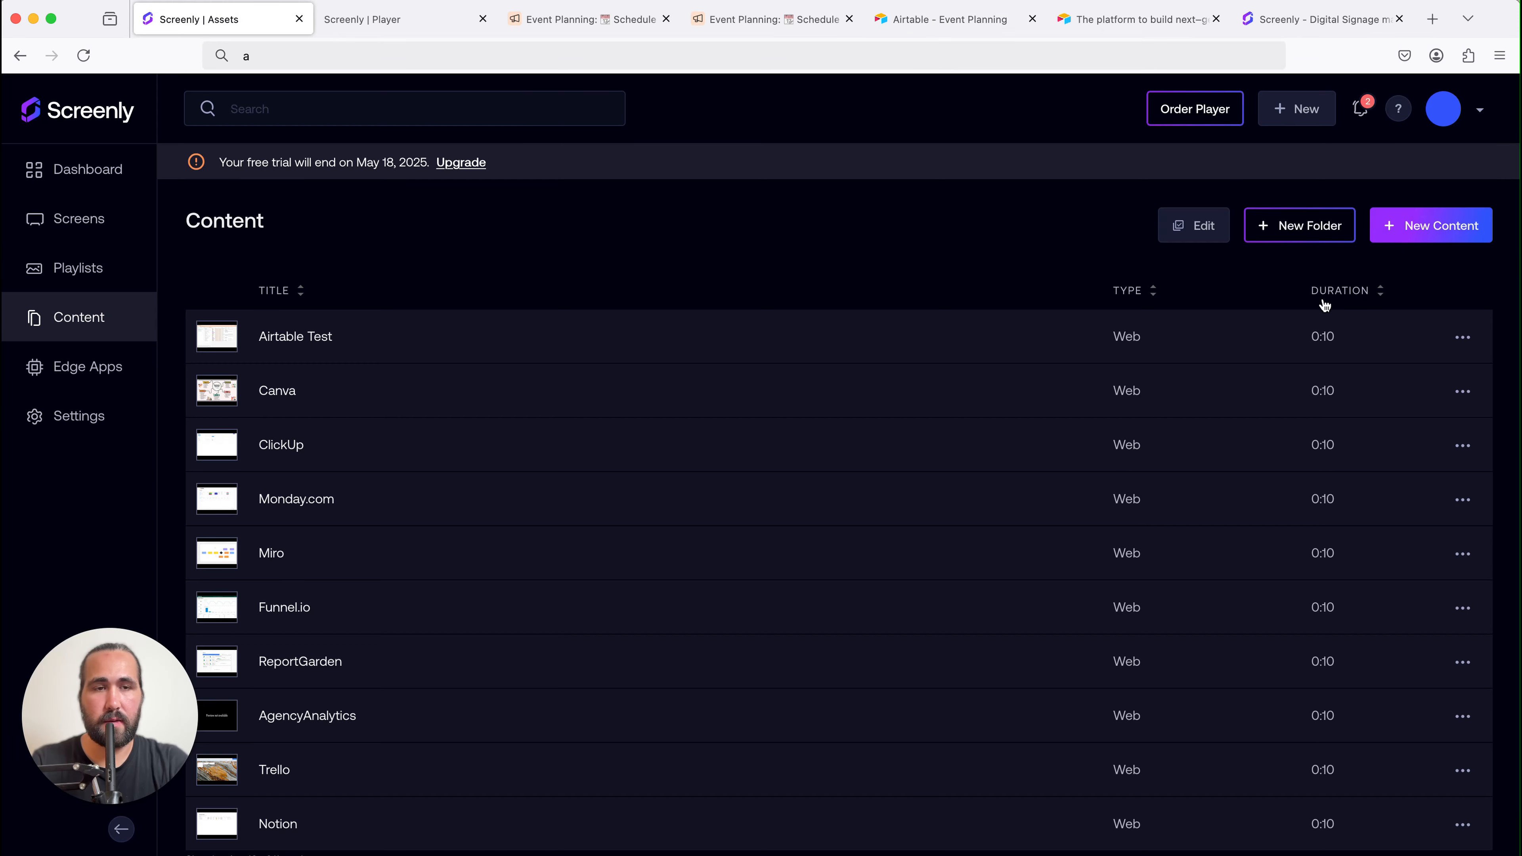
pyautogui.click(1416, 230)
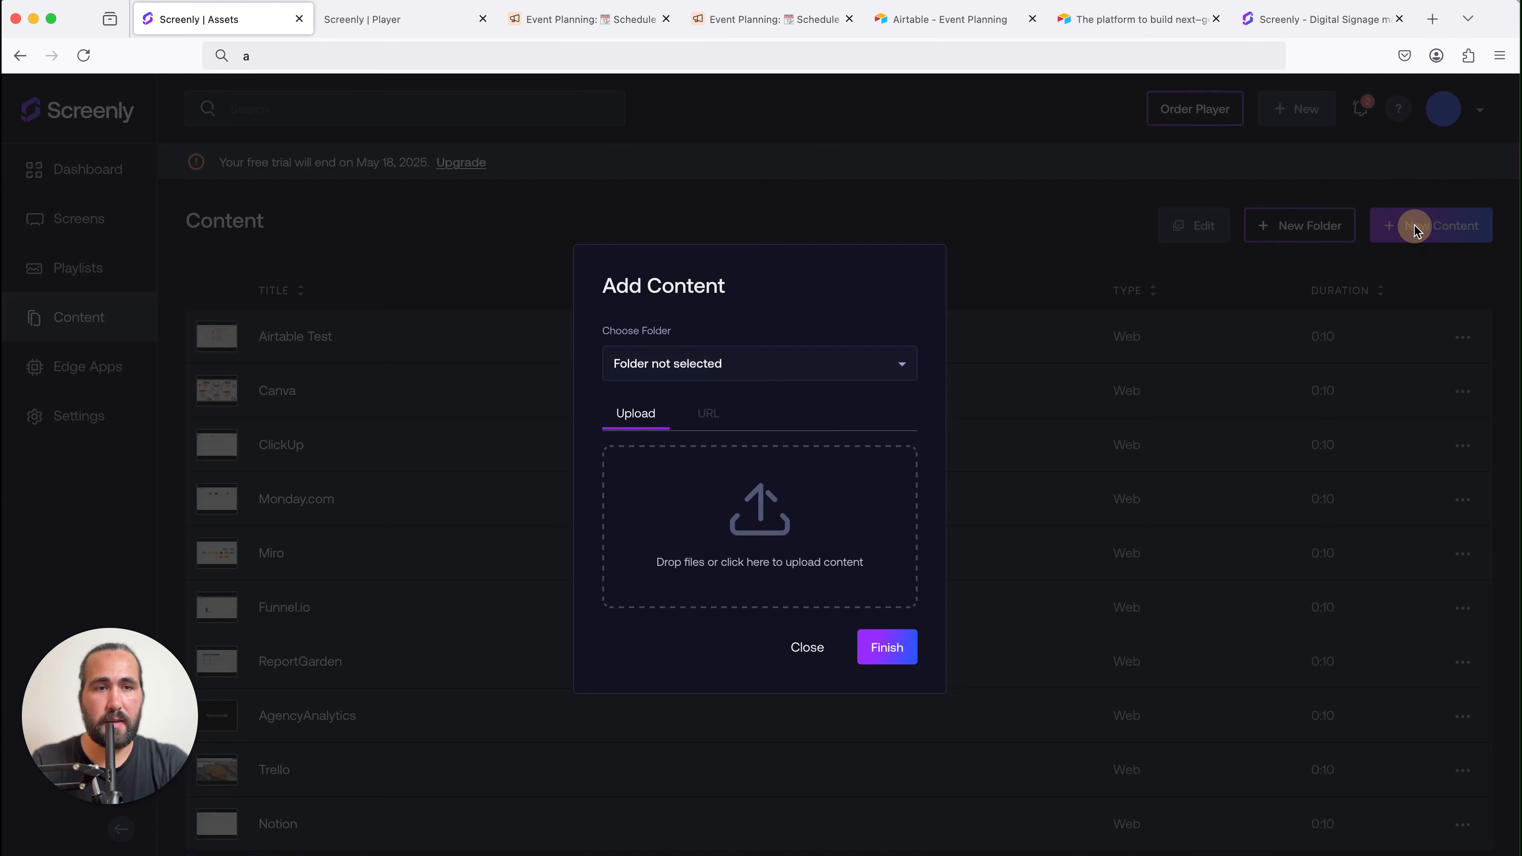
pyautogui.click(707, 415)
pyautogui.click(716, 499)
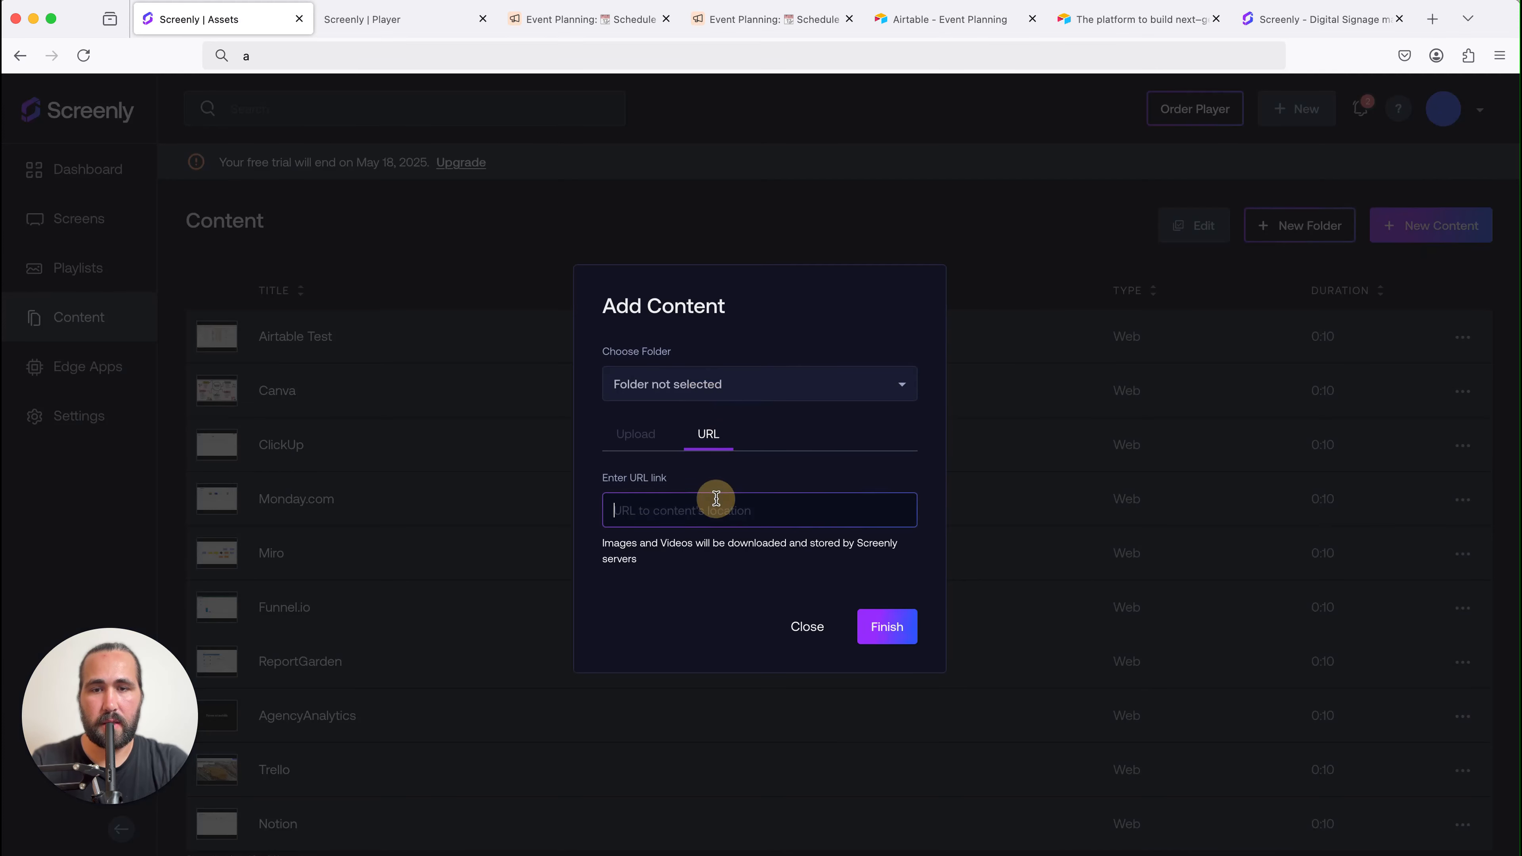
pyautogui.press('super+v')
pyautogui.click(887, 634)
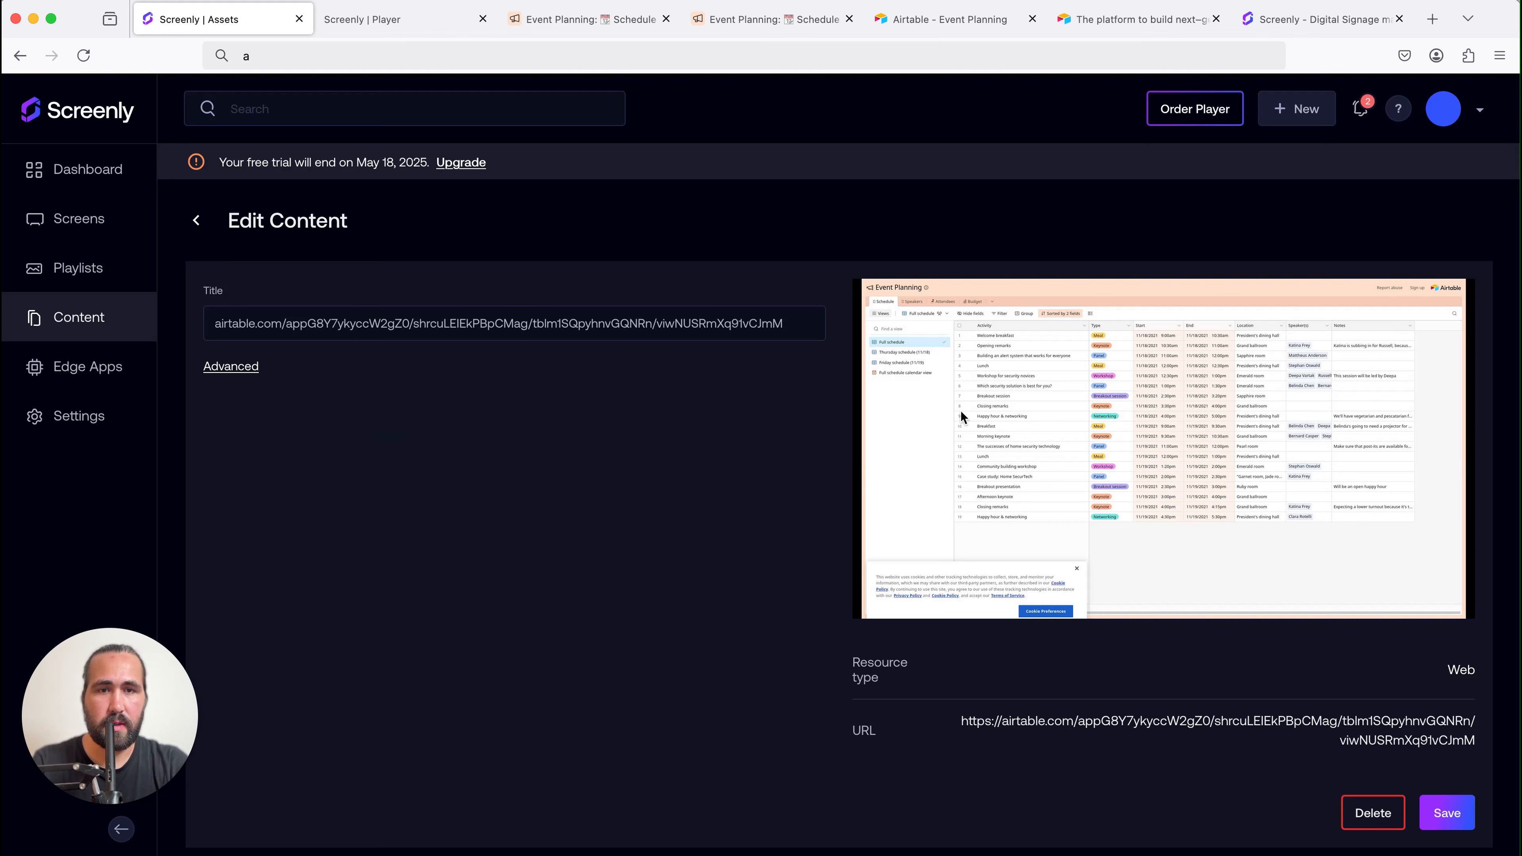
# Change the new web content's title to "Airtable" and save it.
pyautogui.click(819, 329)
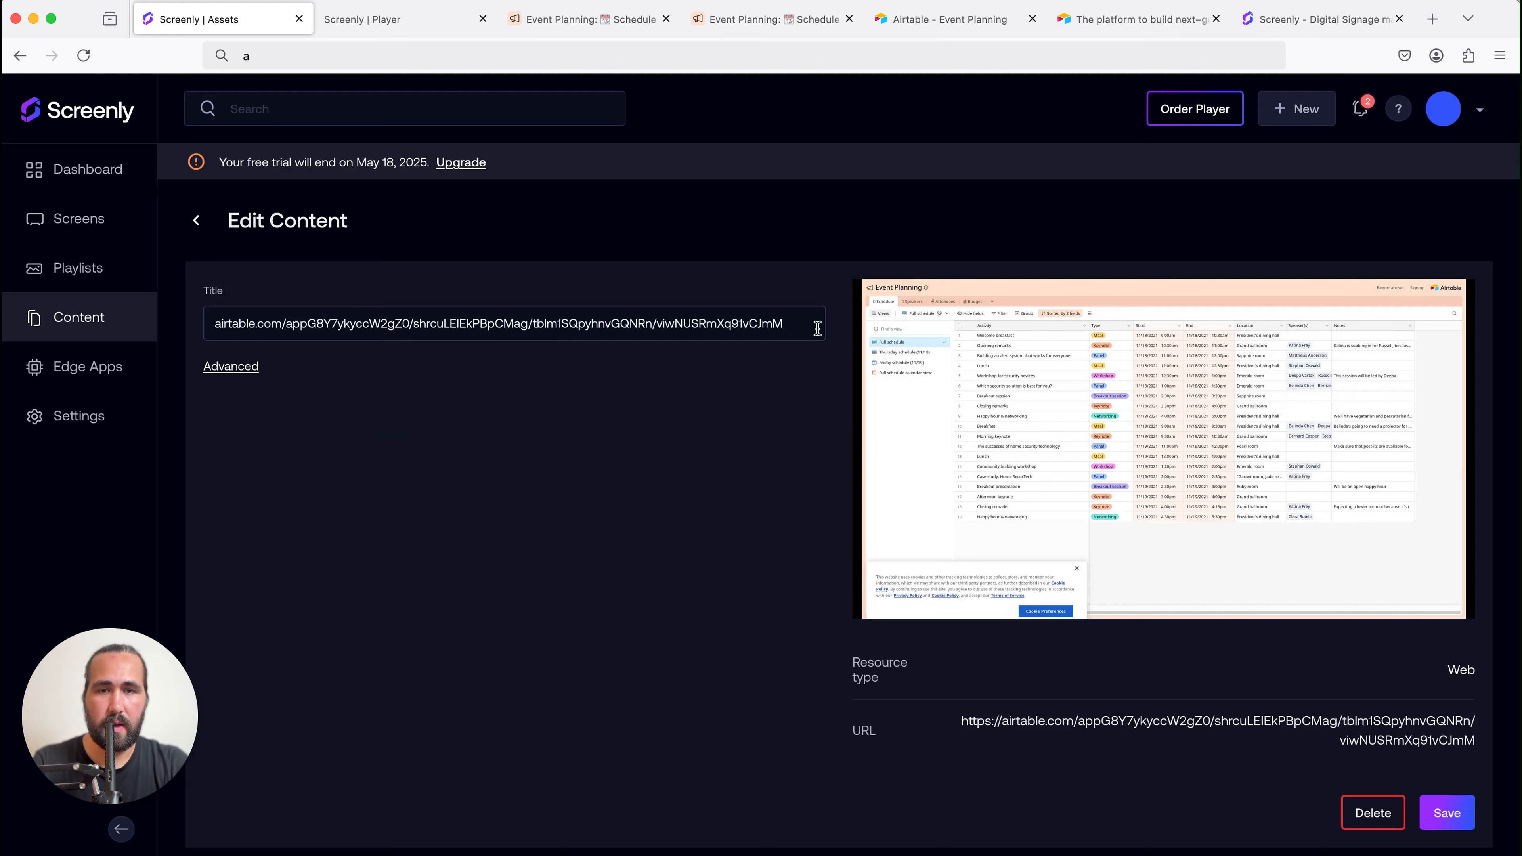
pyautogui.press('super+a')
pyautogui.write('Air')
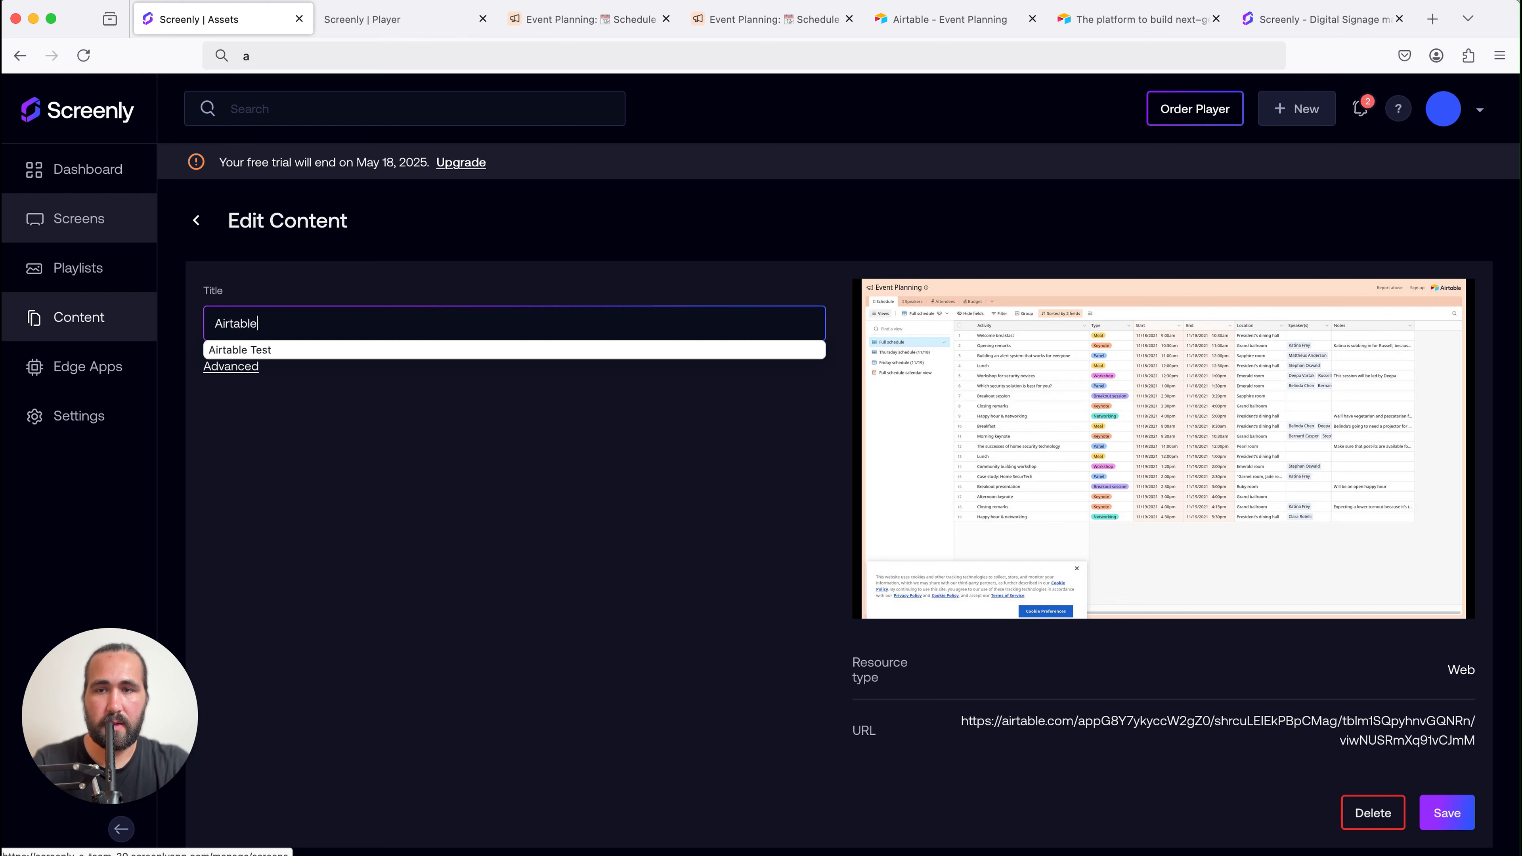
pyautogui.click(340, 442)
pyautogui.click(1449, 823)
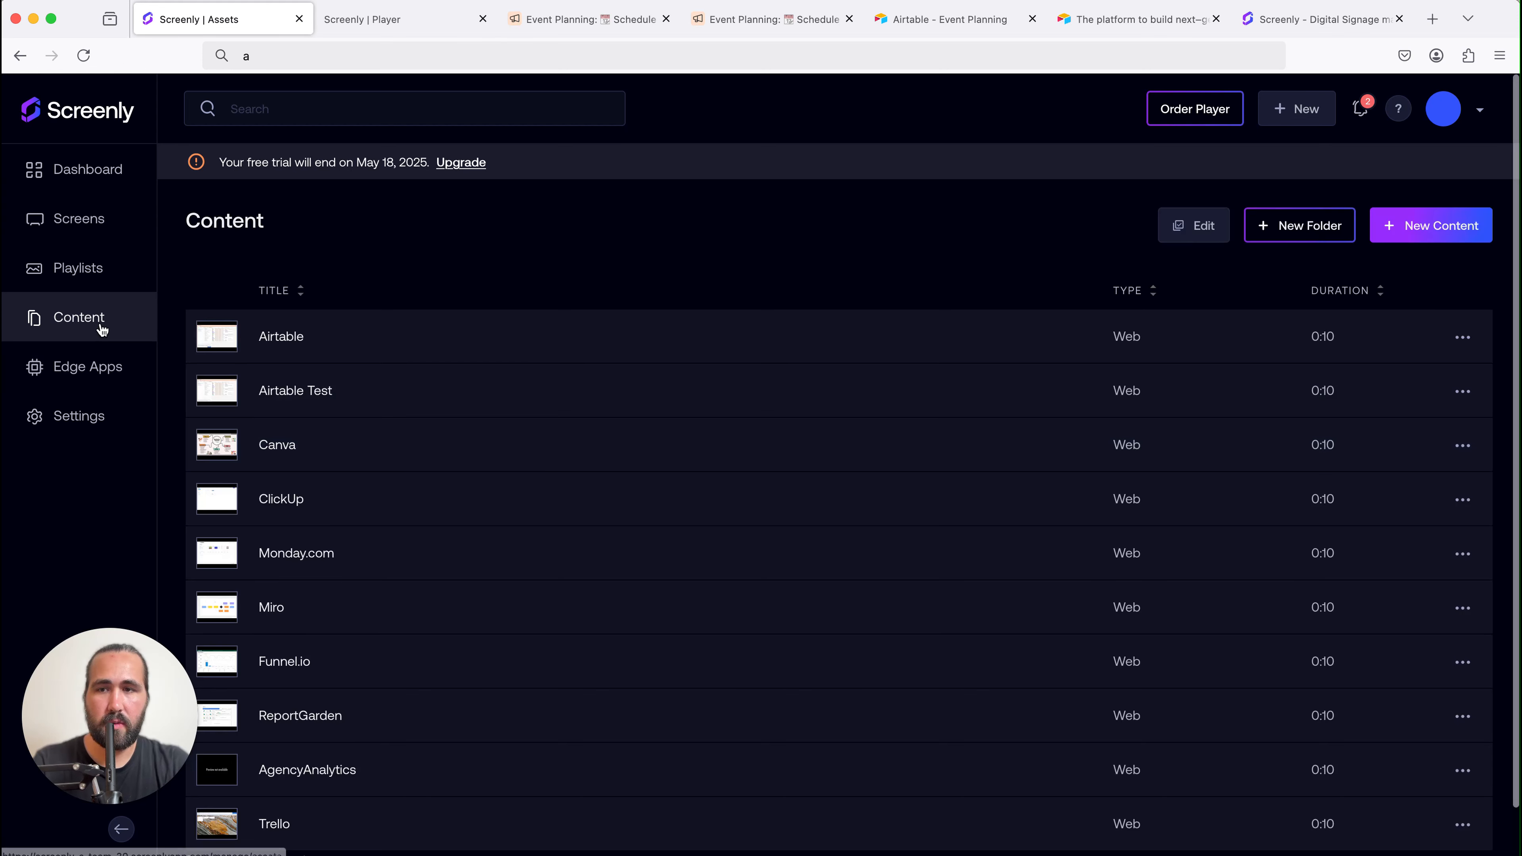
# Start a new playlist and name it "Airtable".
pyautogui.click(85, 274)
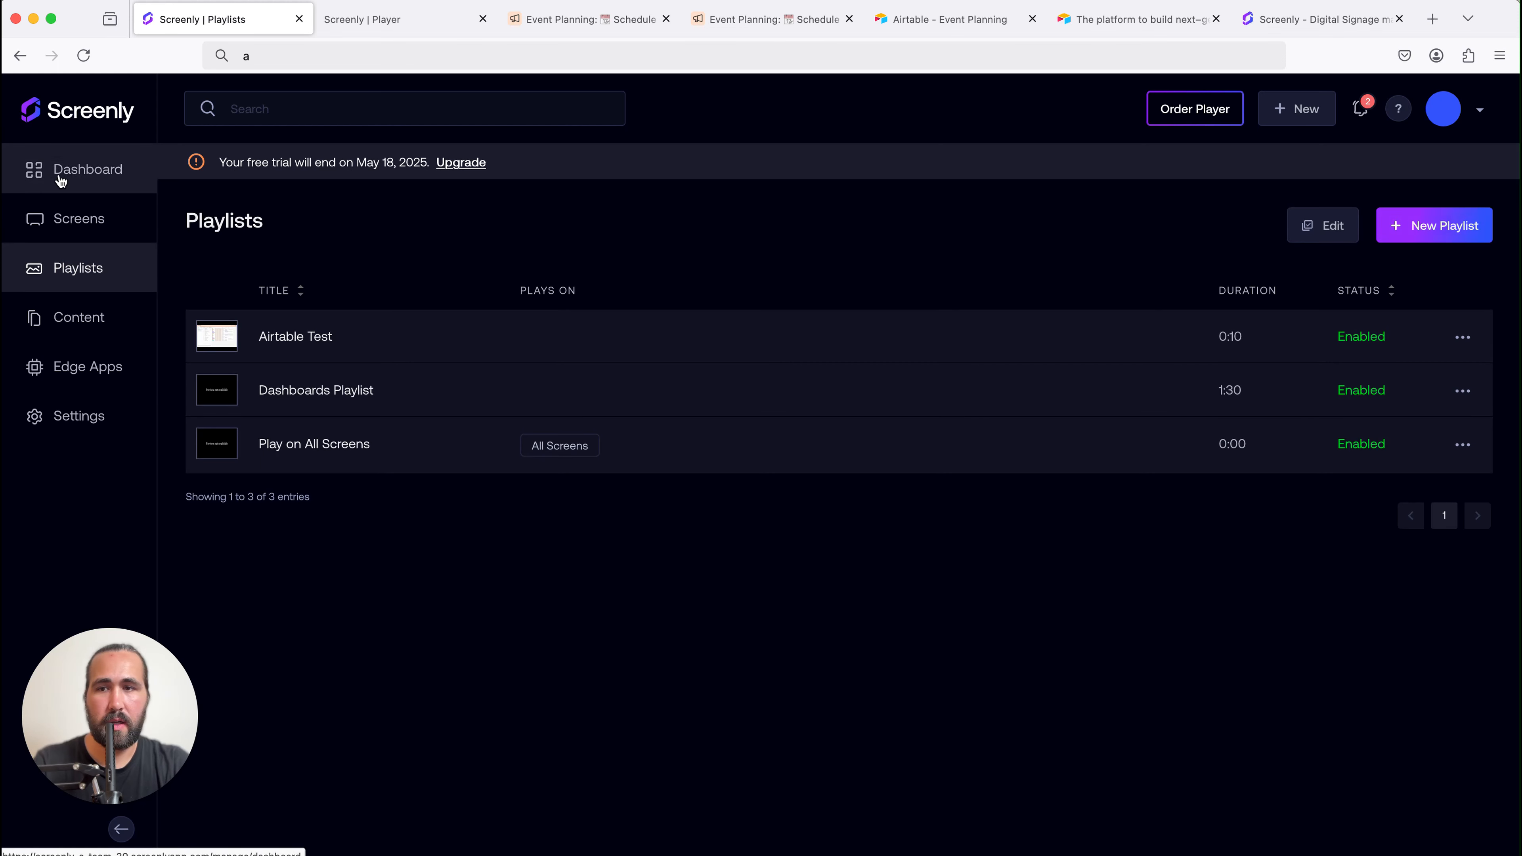
pyautogui.click(1447, 242)
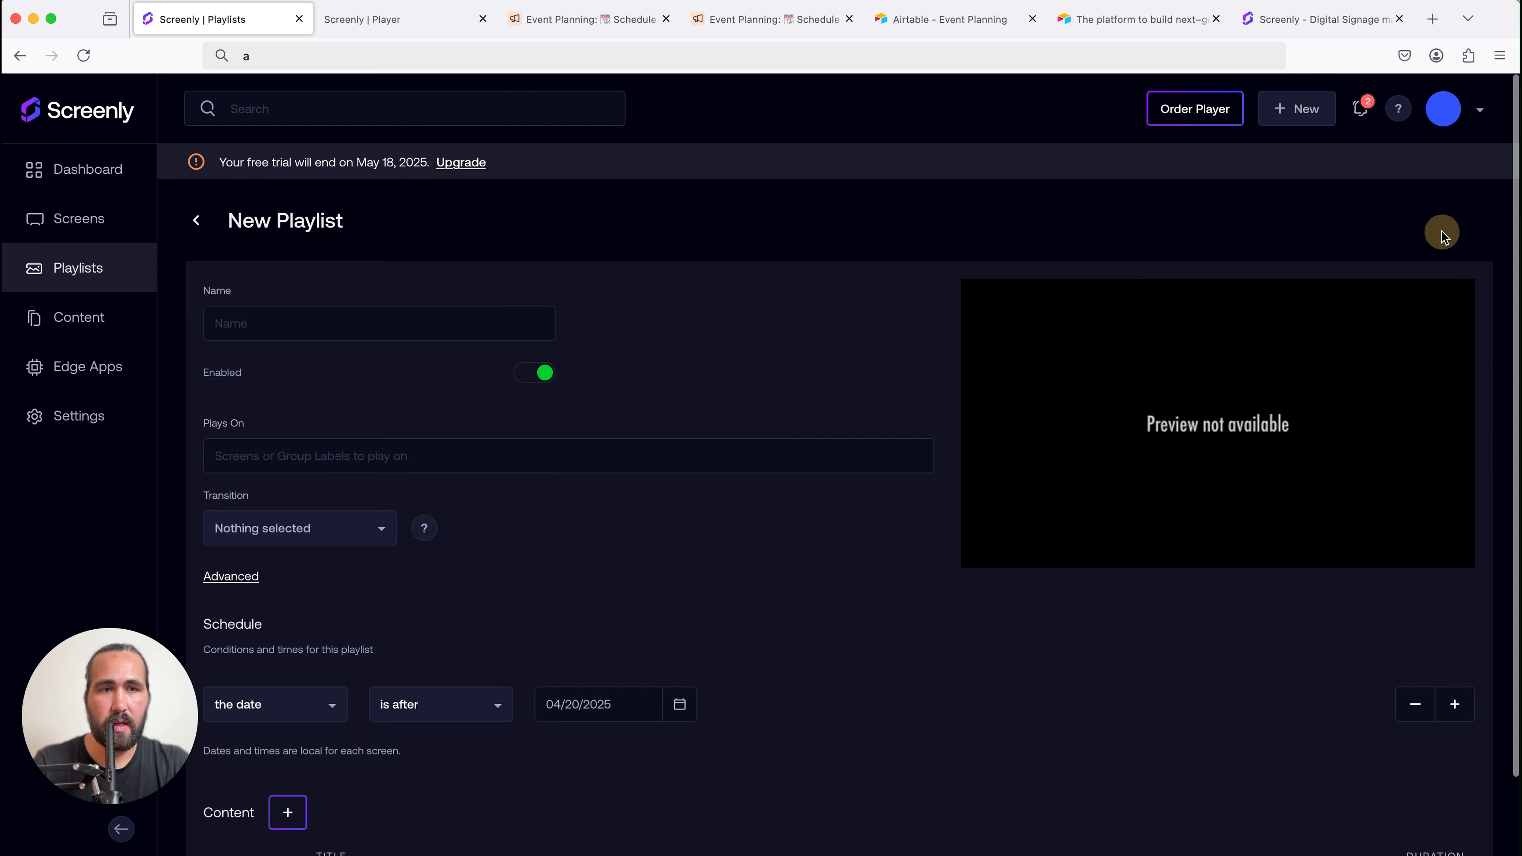
pyautogui.click(307, 321)
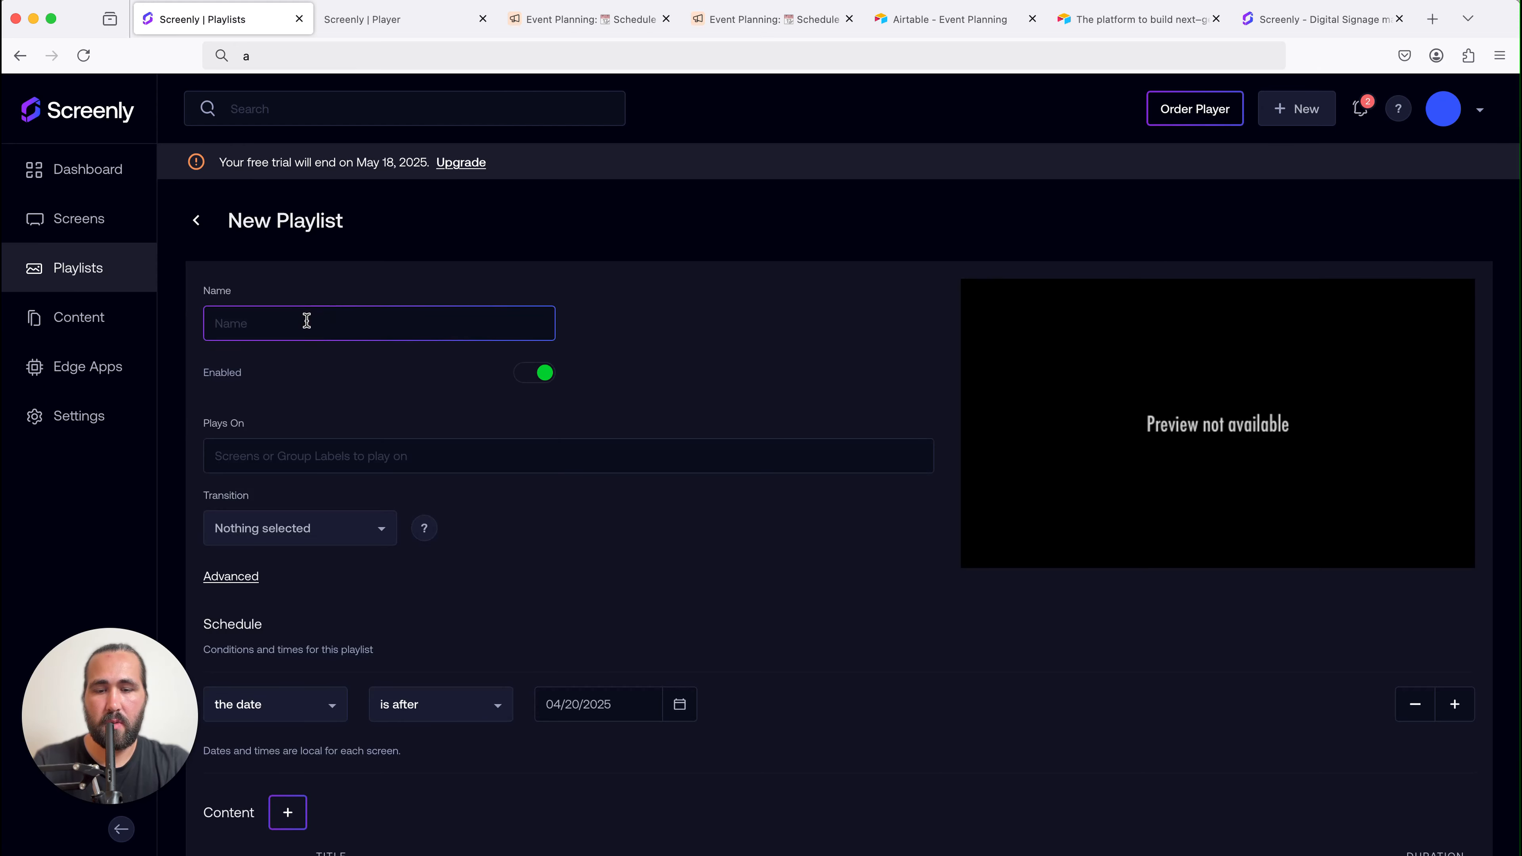
pyautogui.write('Airtable')
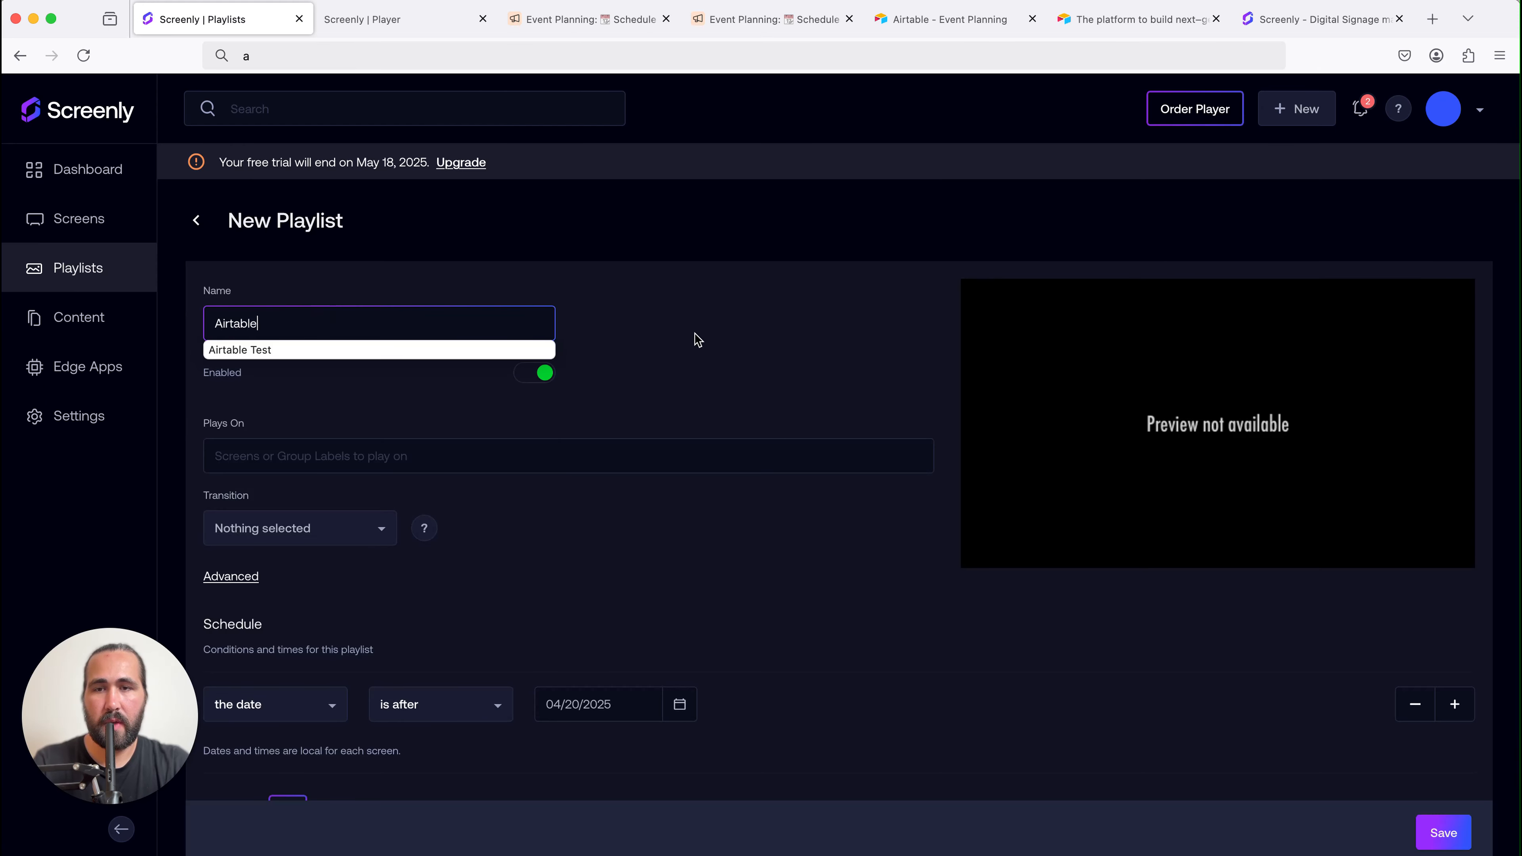
pyautogui.click(701, 320)
# Set the playlist's schedule condition to dates after 04/17/2025.
pyautogui.scroll(-3, 381, 474)
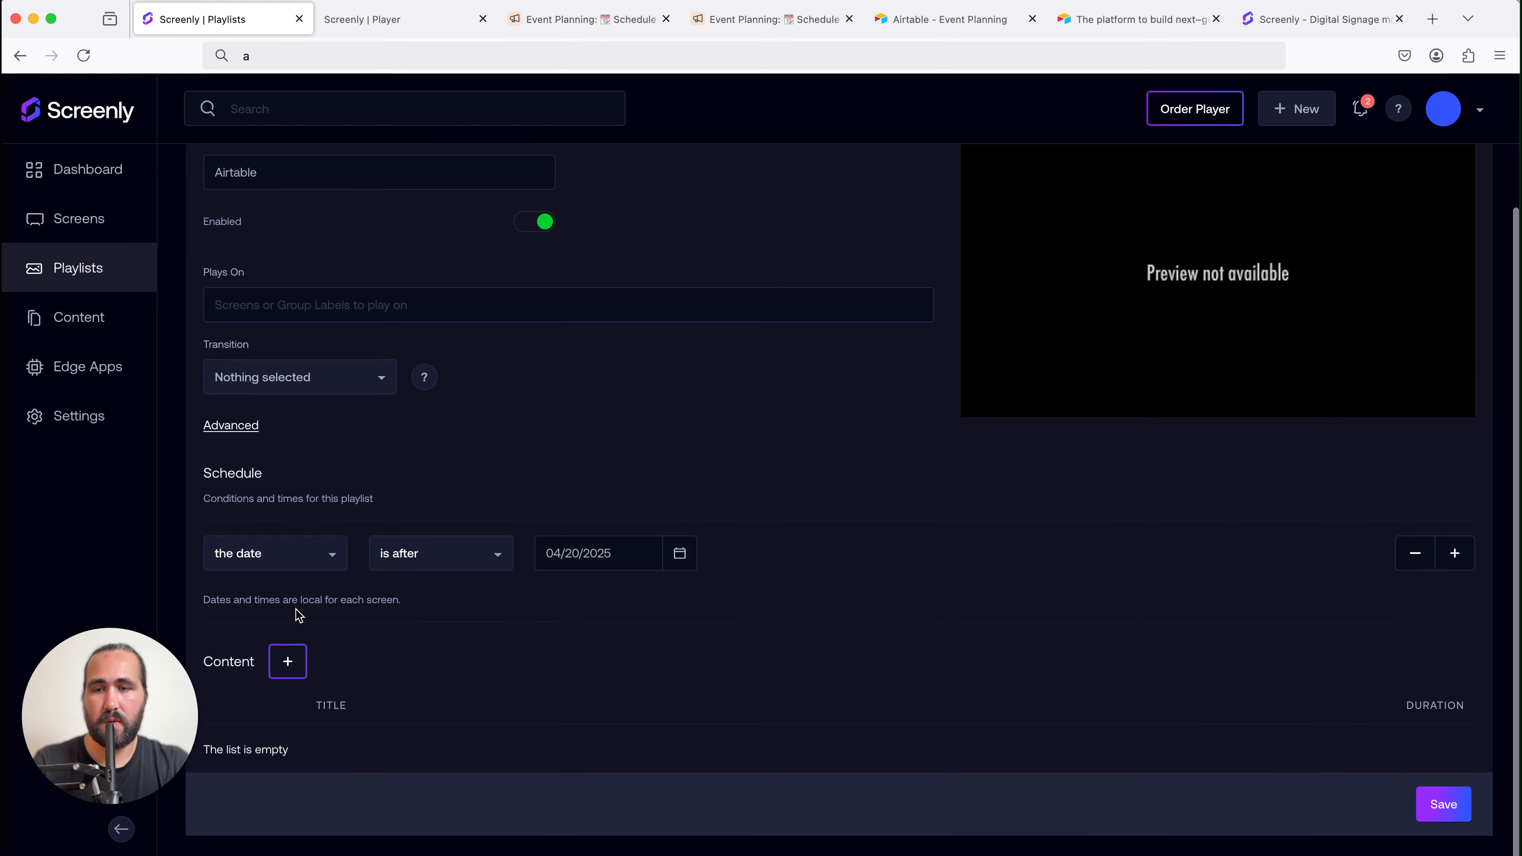
pyautogui.click(591, 555)
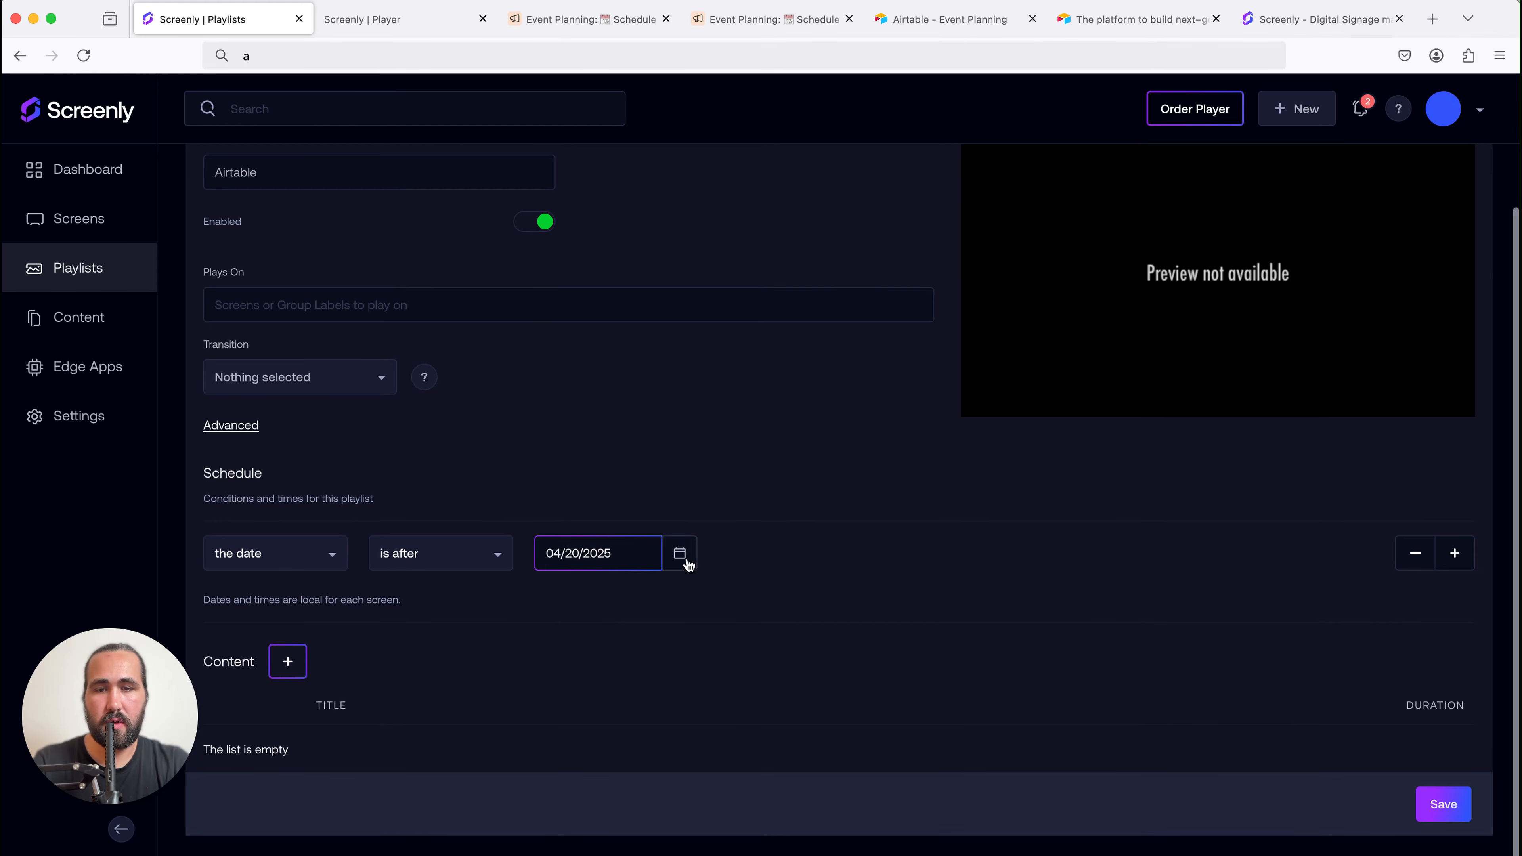
pyautogui.click(689, 563)
pyautogui.click(682, 430)
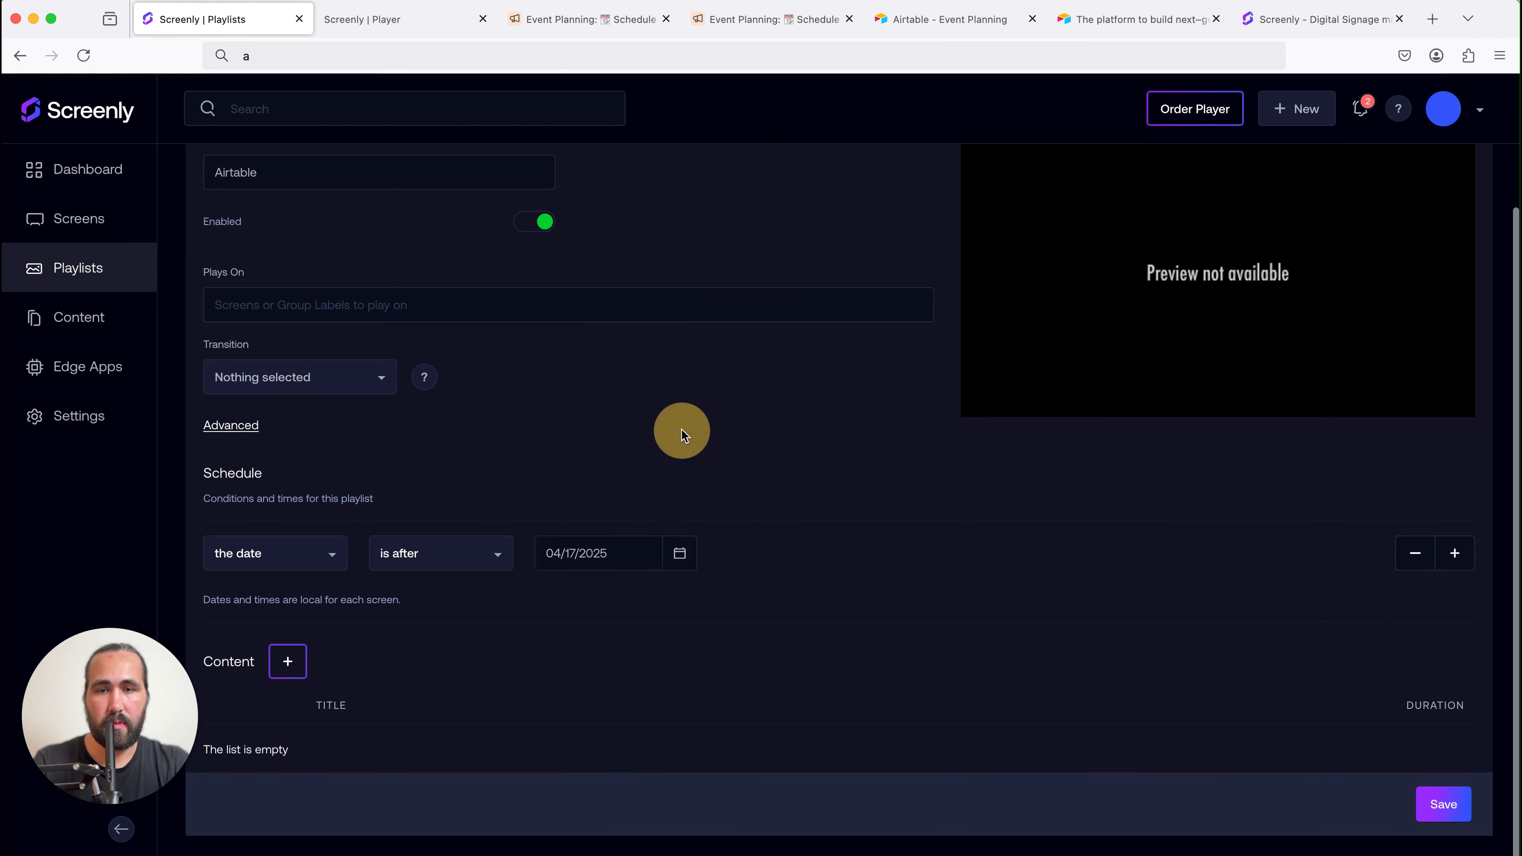
# Add the "Airtable" content item to the playlist and review its duration.
pyautogui.click(287, 662)
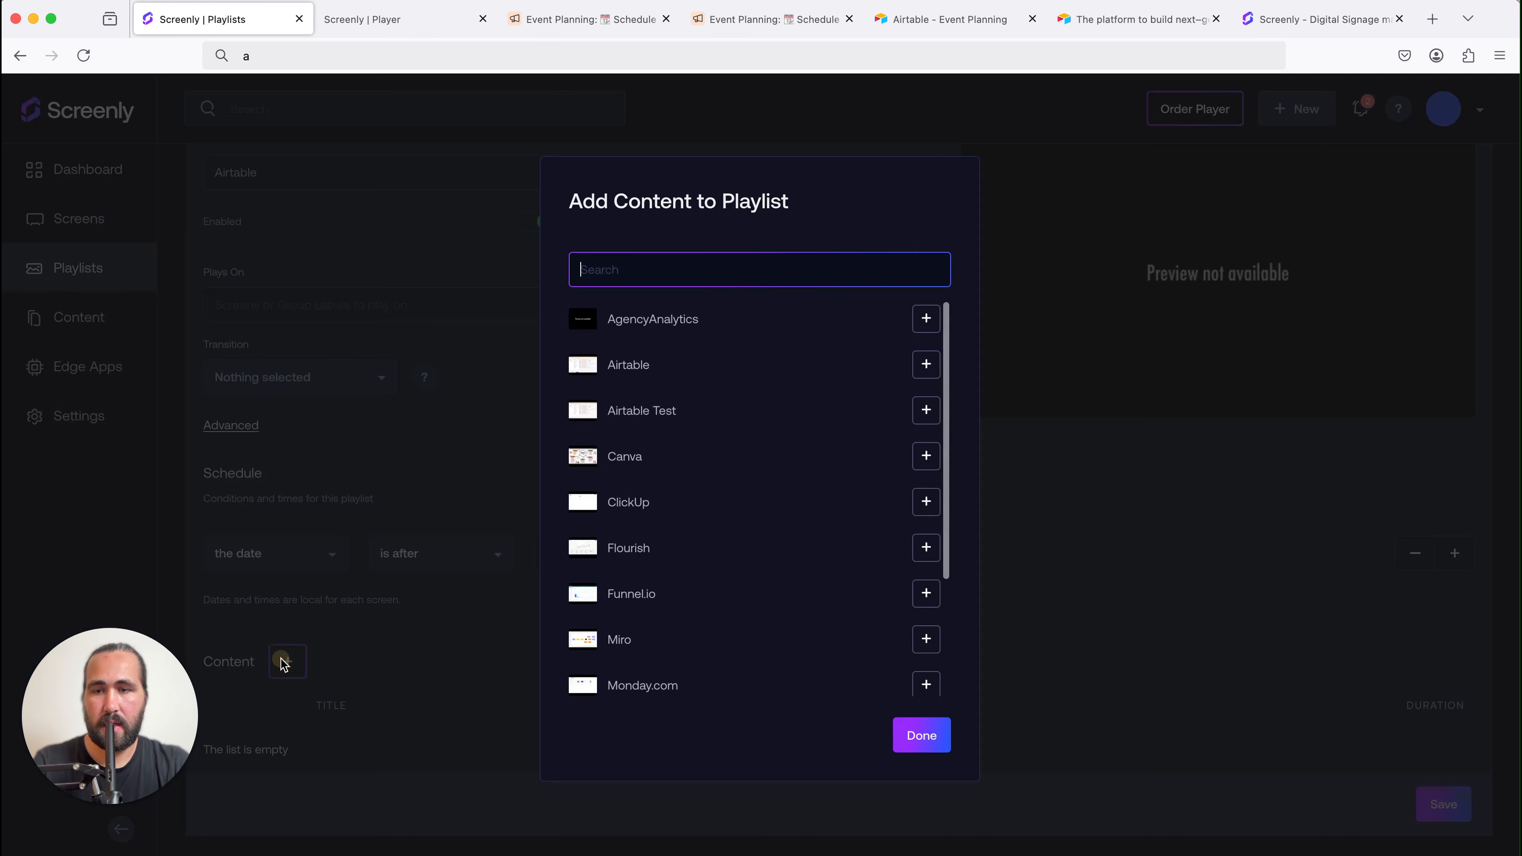
pyautogui.click(924, 371)
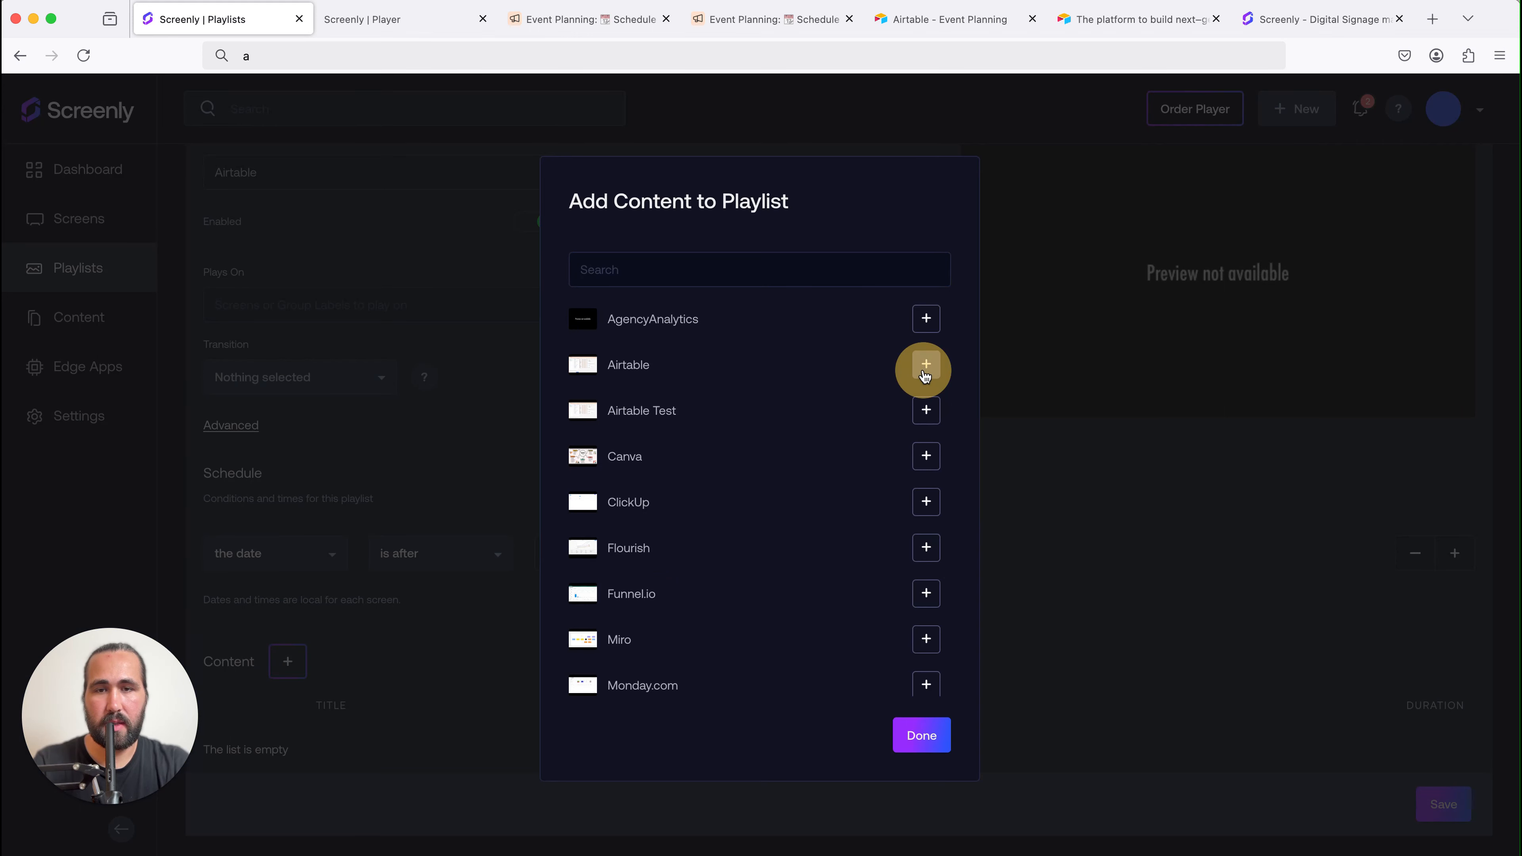
pyautogui.click(923, 736)
pyautogui.scroll(1, 932, 486)
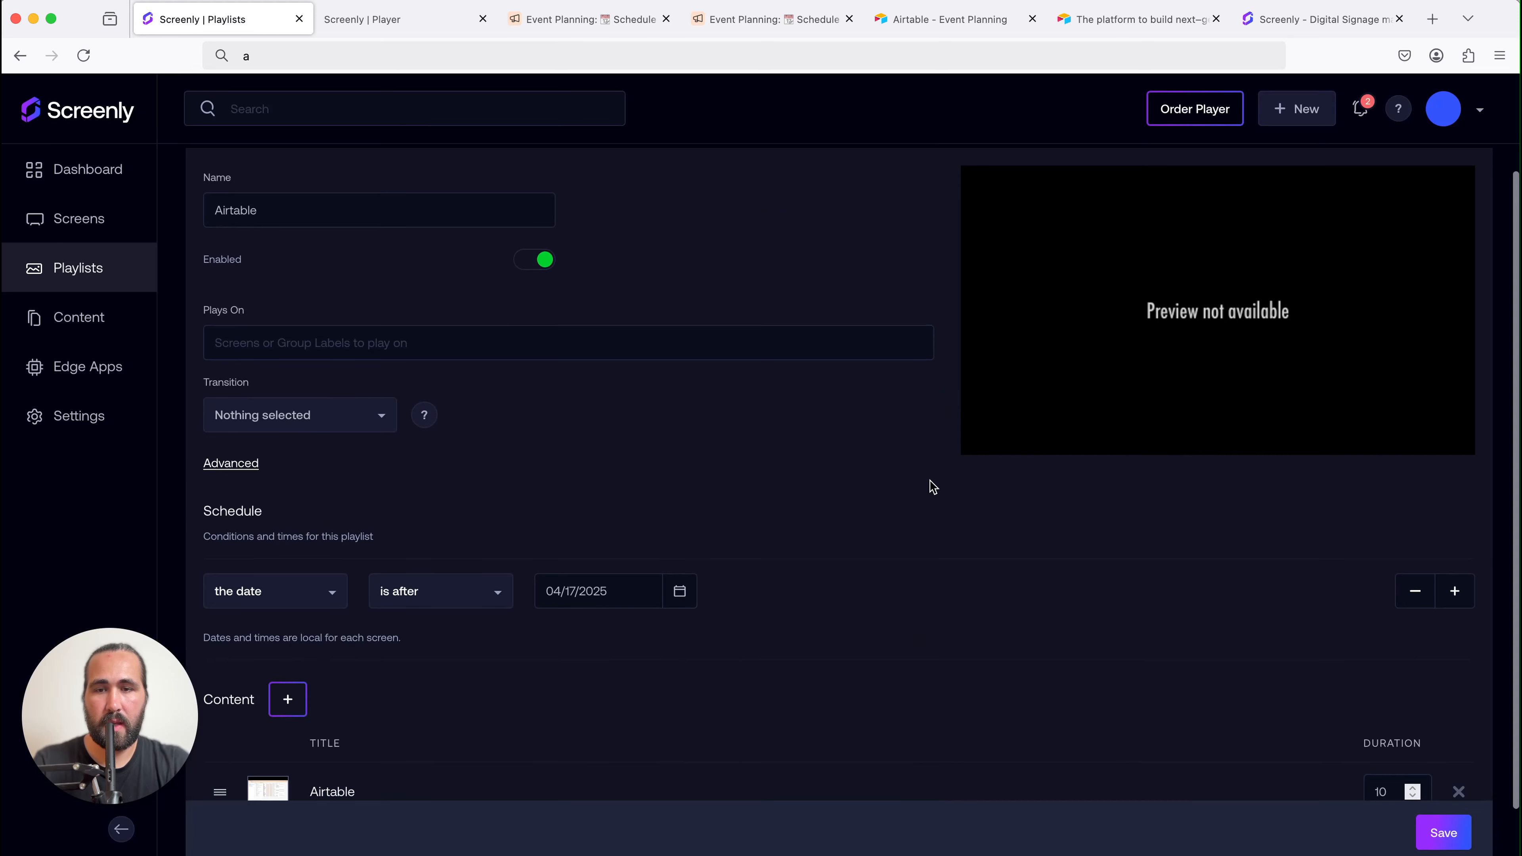
pyautogui.scroll(-2, 932, 487)
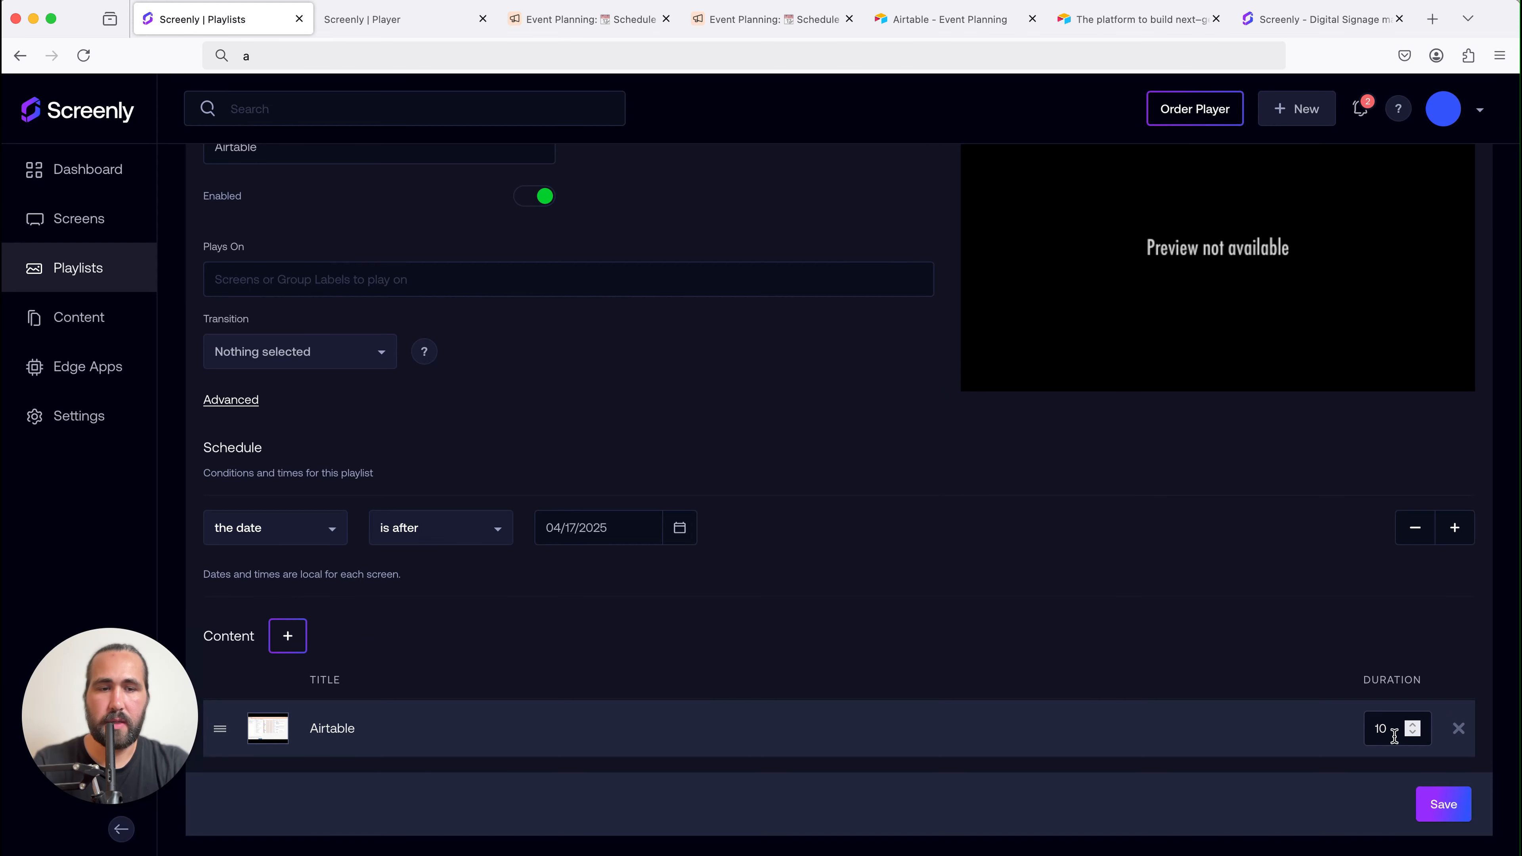
pyautogui.click(1251, 648)
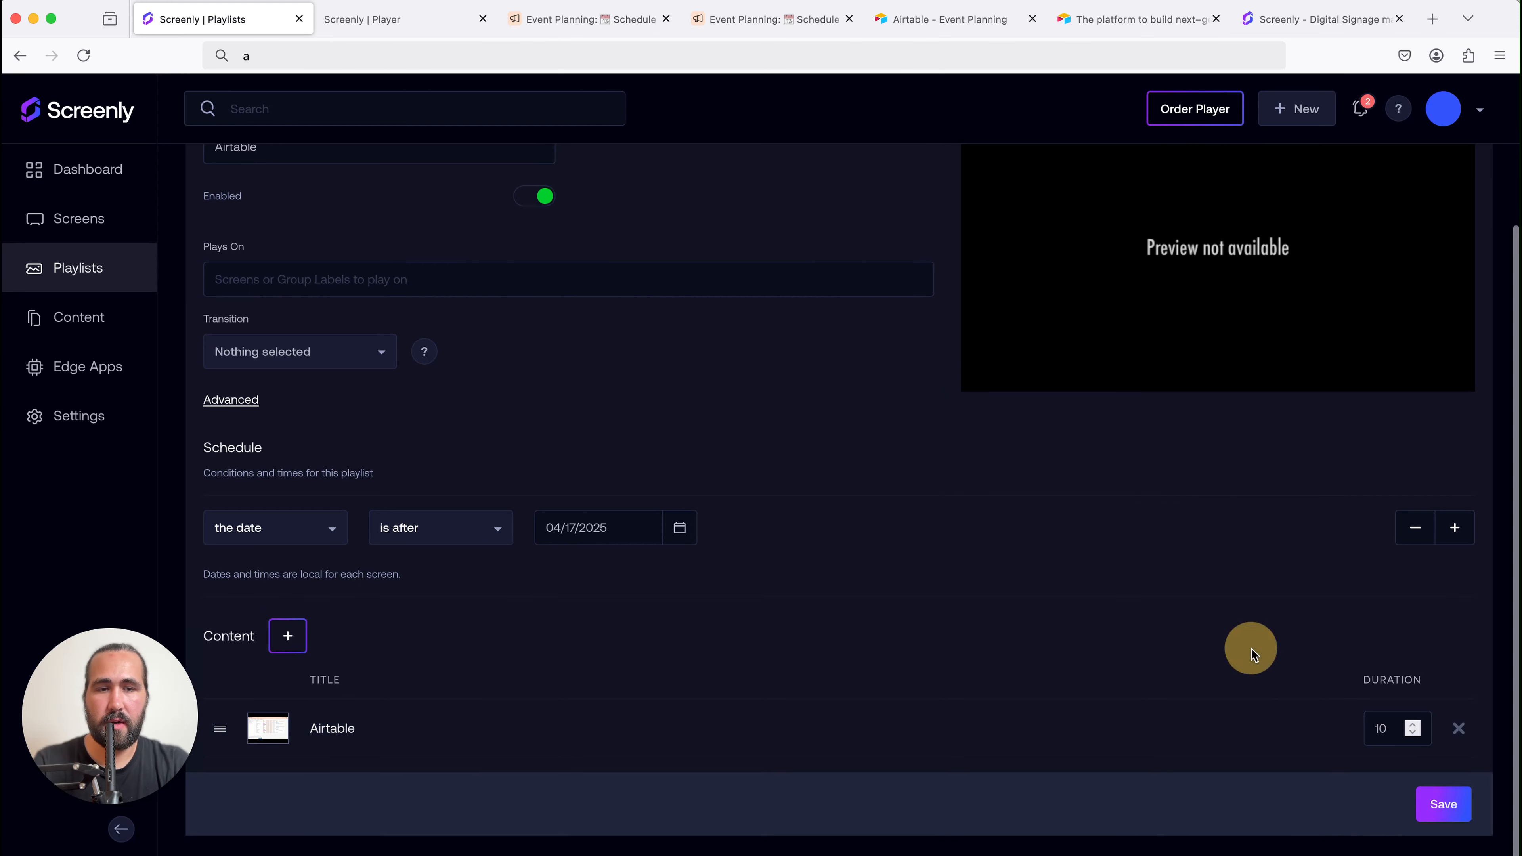
# Assign the playlist to play on the "Test Screen" label and save the playlist.
pyautogui.scroll(3, 795, 418)
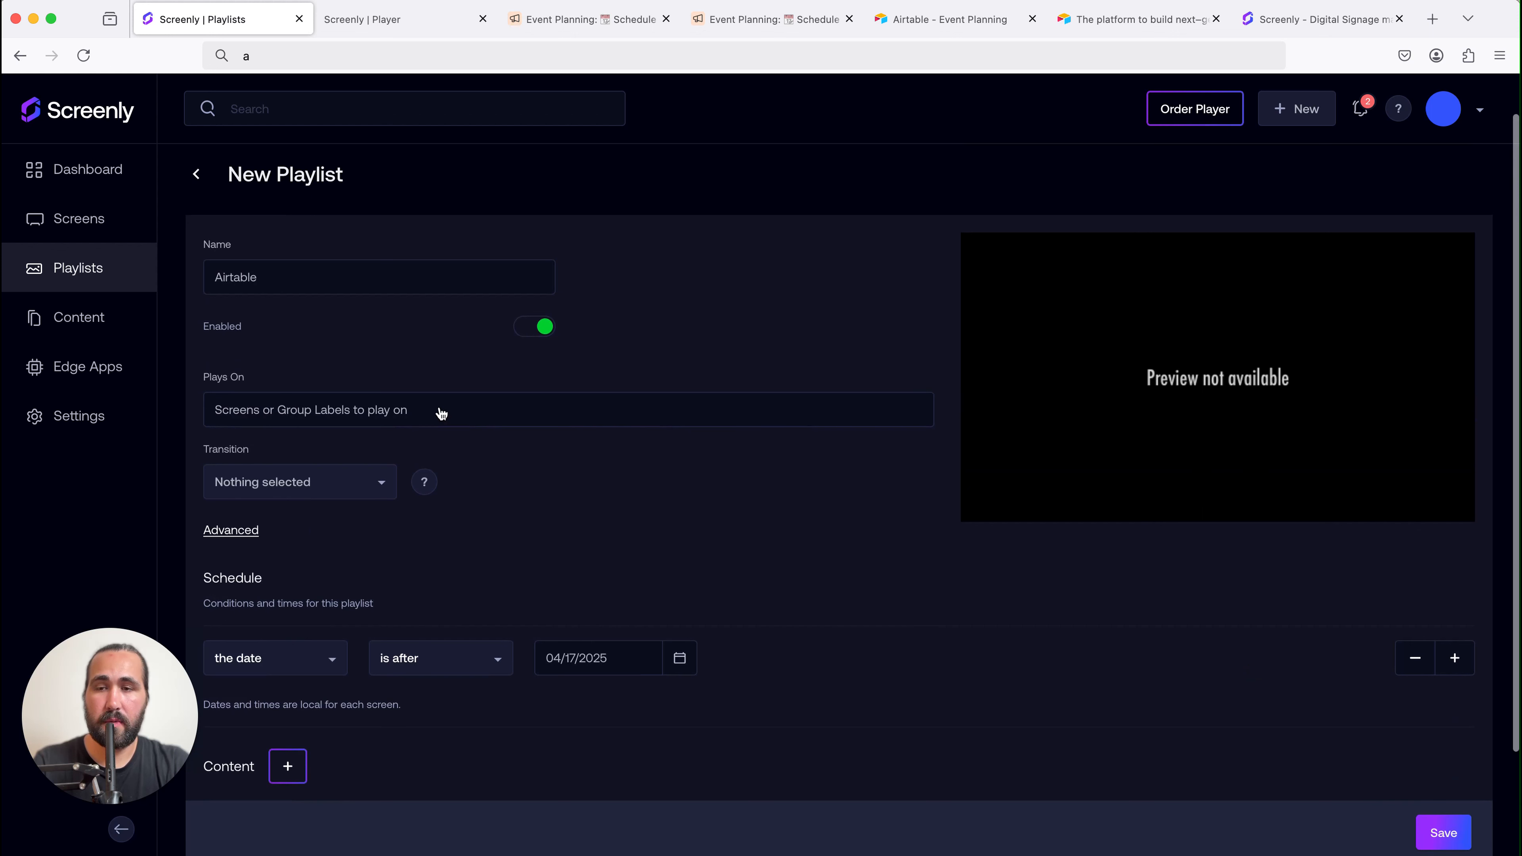
pyautogui.click(444, 412)
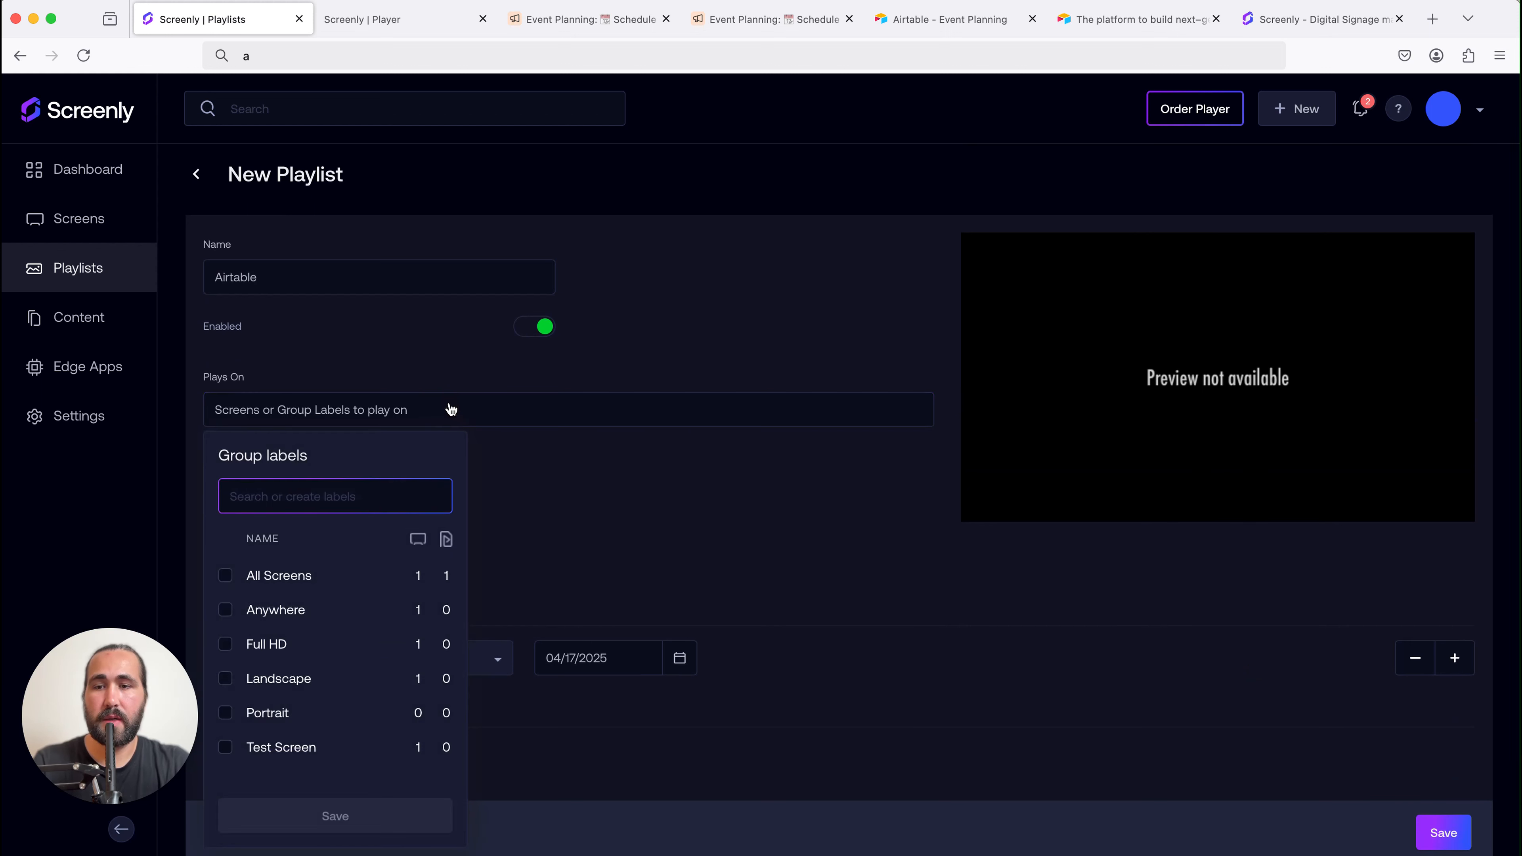
pyautogui.scroll(-2, 303, 714)
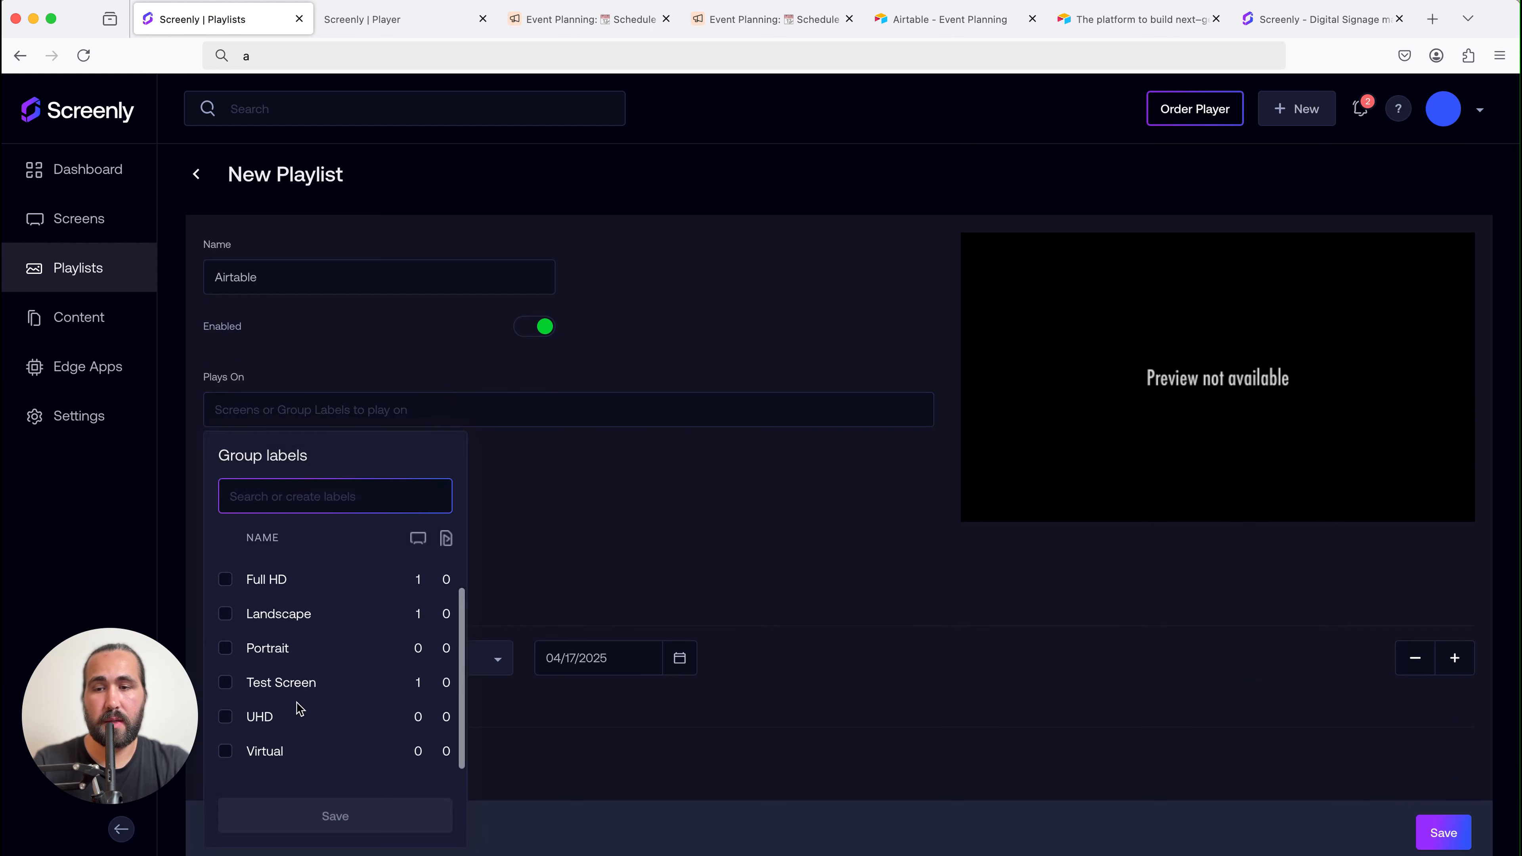
pyautogui.click(227, 684)
pyautogui.click(317, 819)
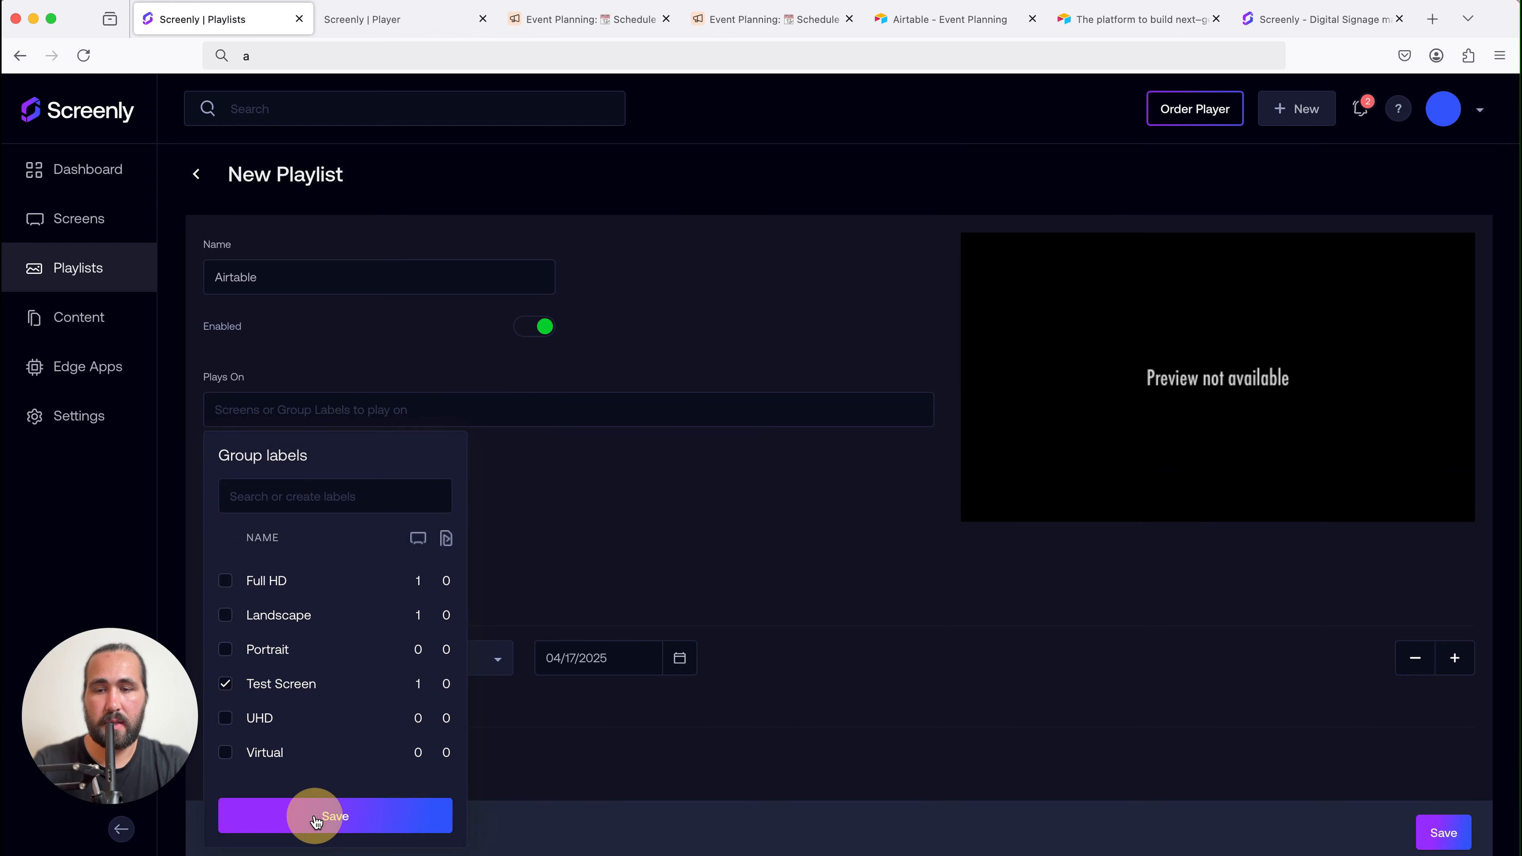
pyautogui.scroll(-3, 1318, 779)
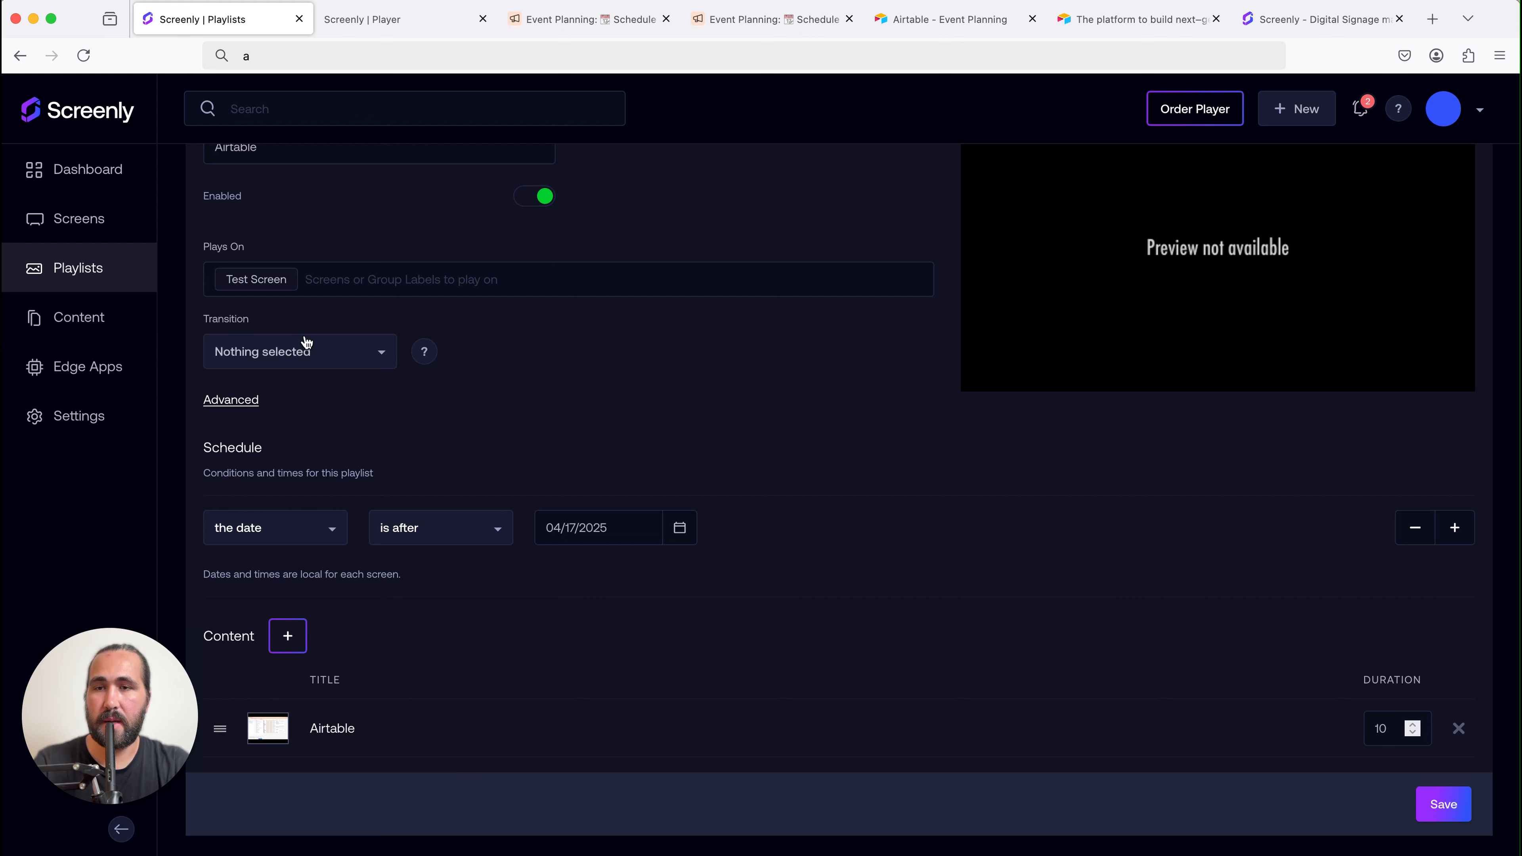
pyautogui.click(1443, 805)
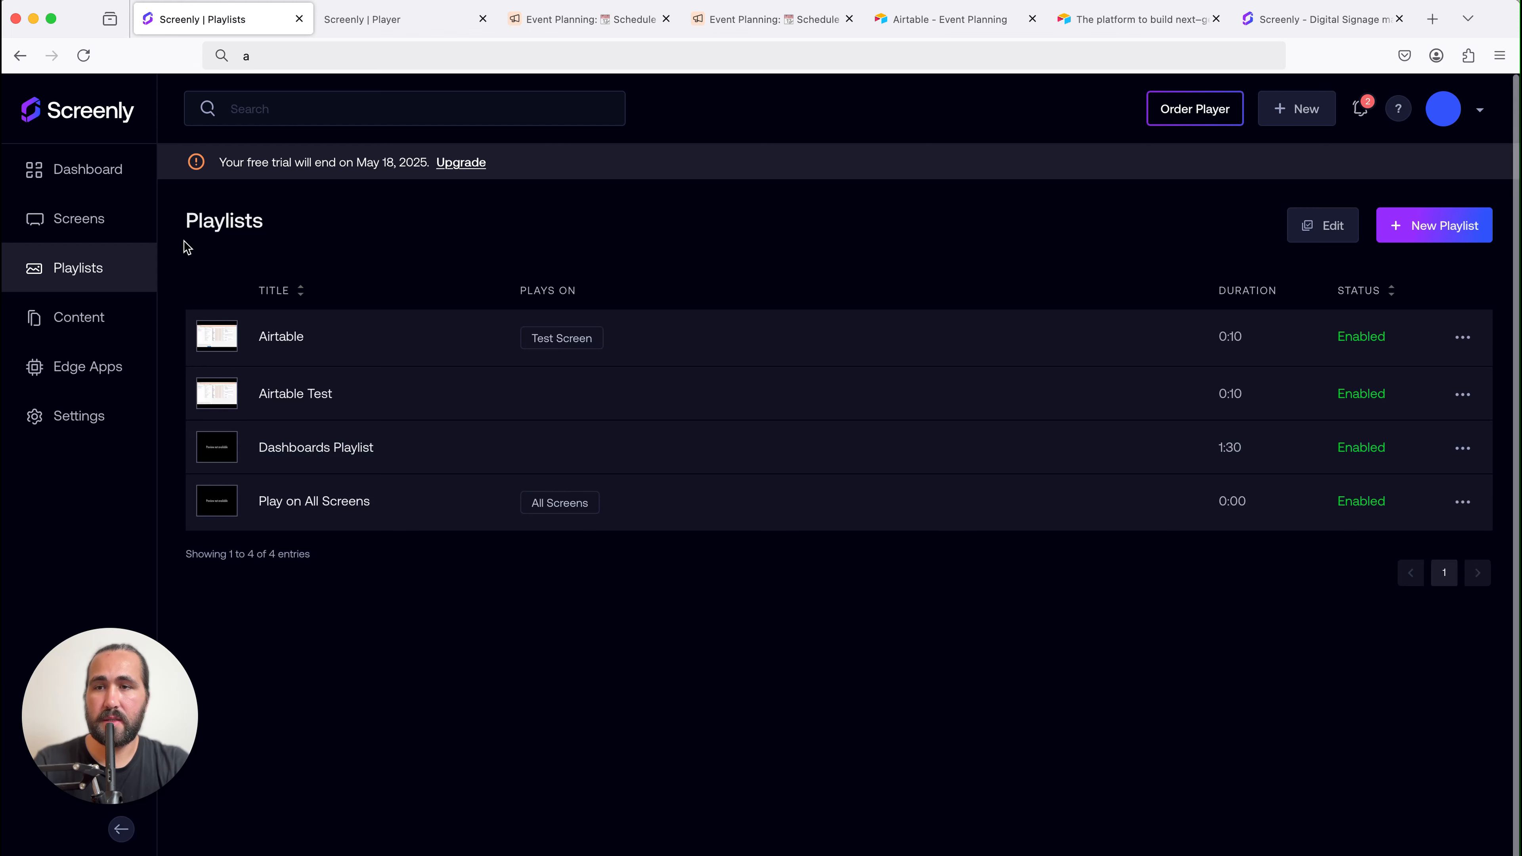
# Review the current playlist in the Test Screen's details, then check the output on the Screenly Anywhere player page.
pyautogui.click(110, 233)
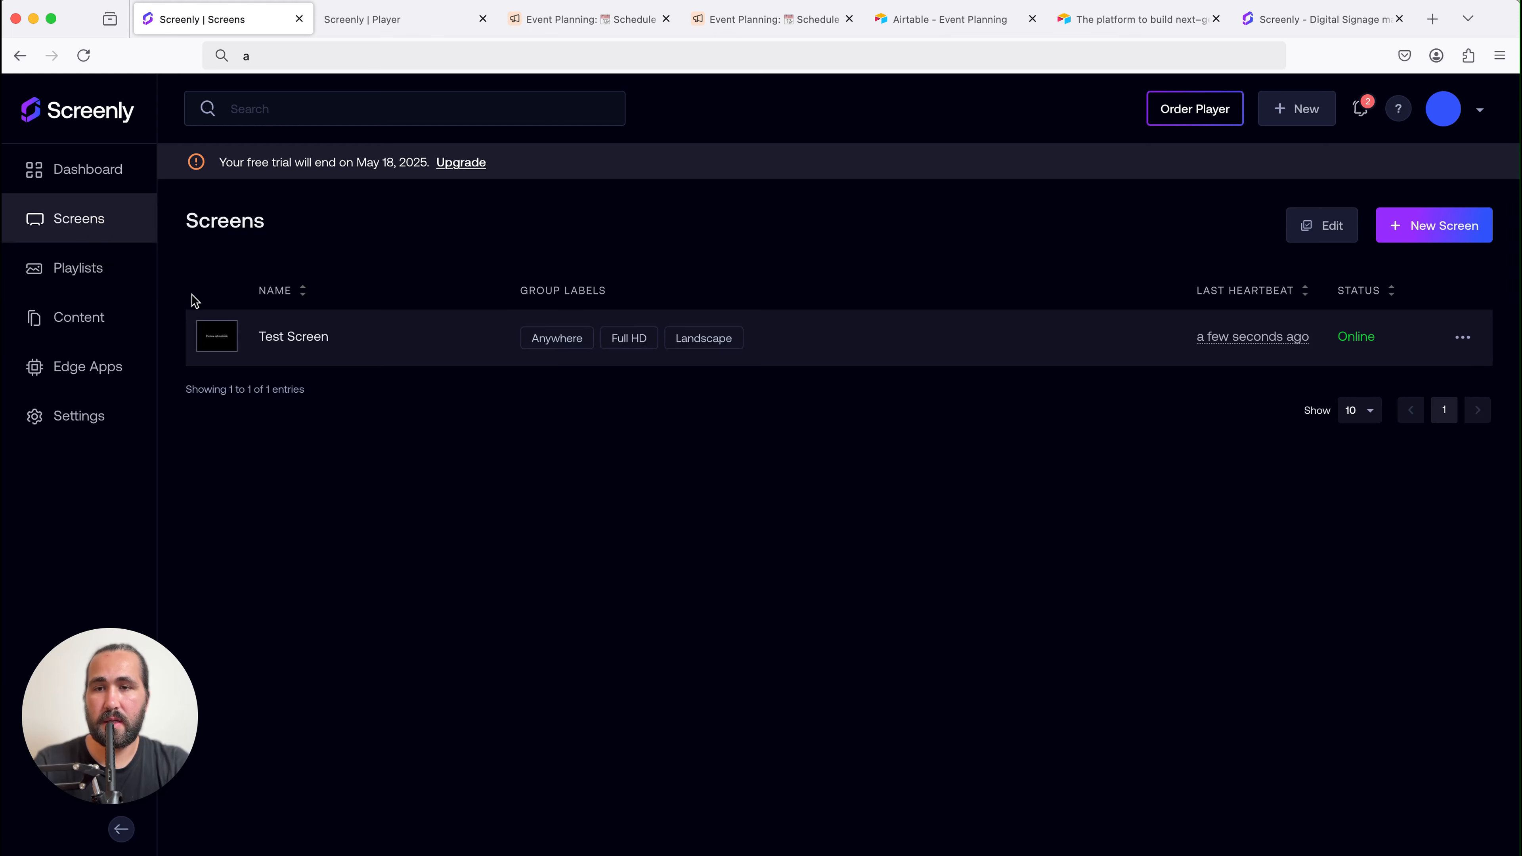
pyautogui.click(298, 343)
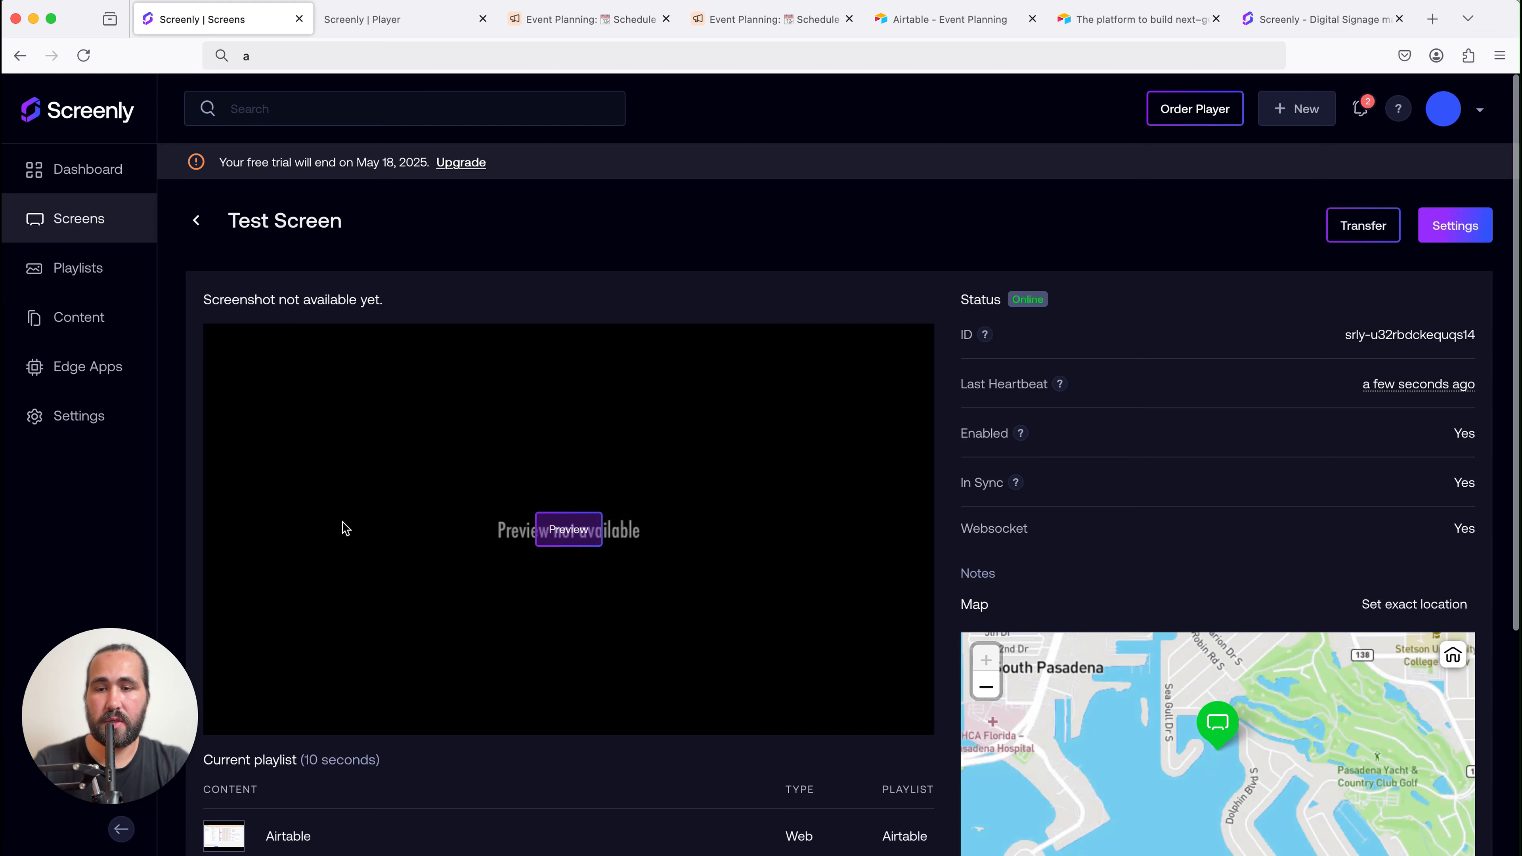
pyautogui.scroll(-5, 340, 526)
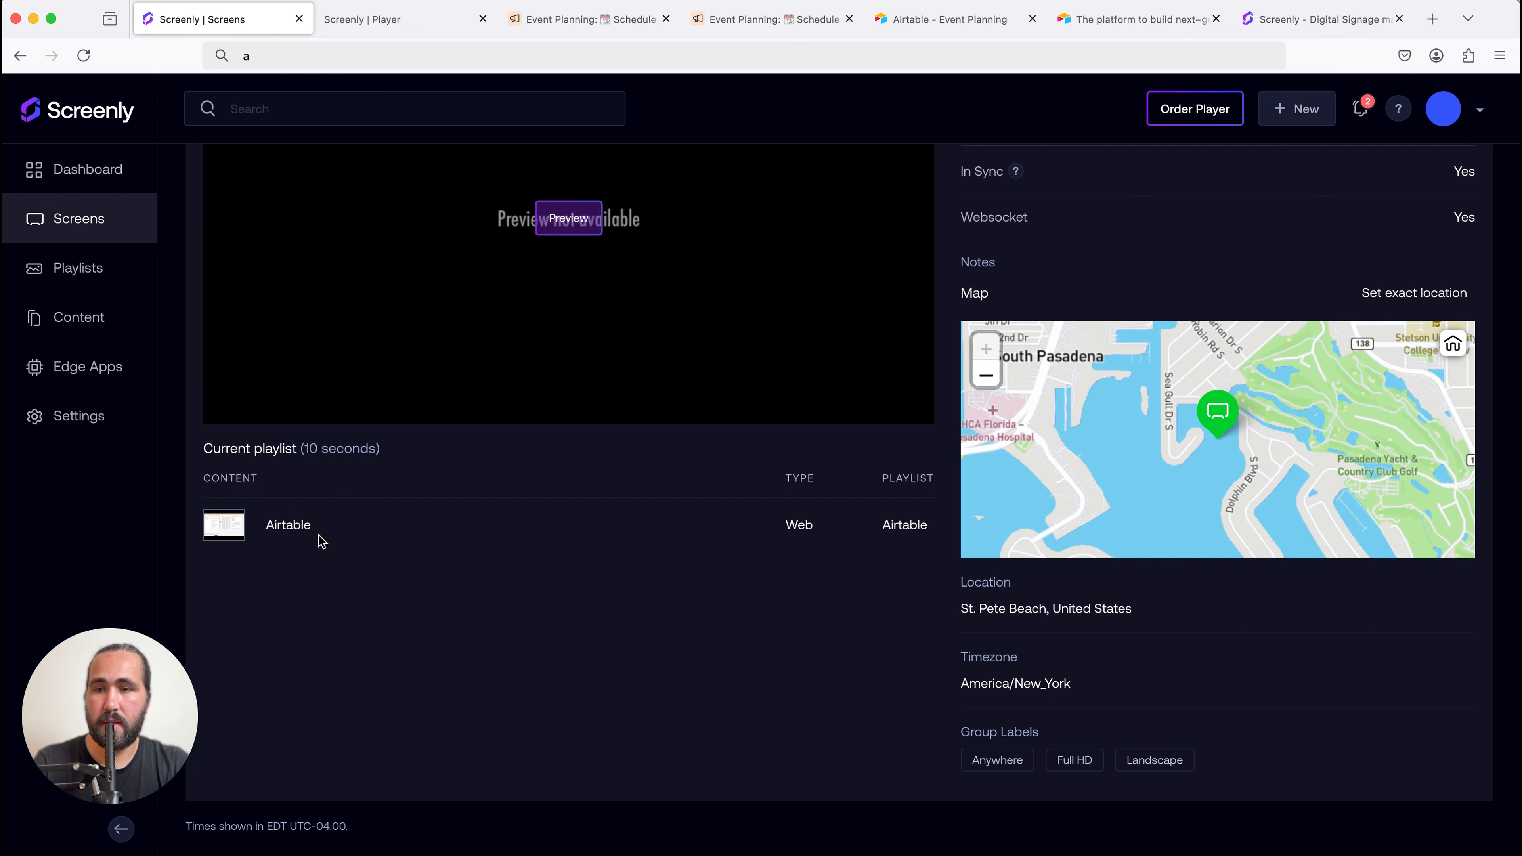
pyautogui.click(409, 37)
pyautogui.moveTo(515, 226)
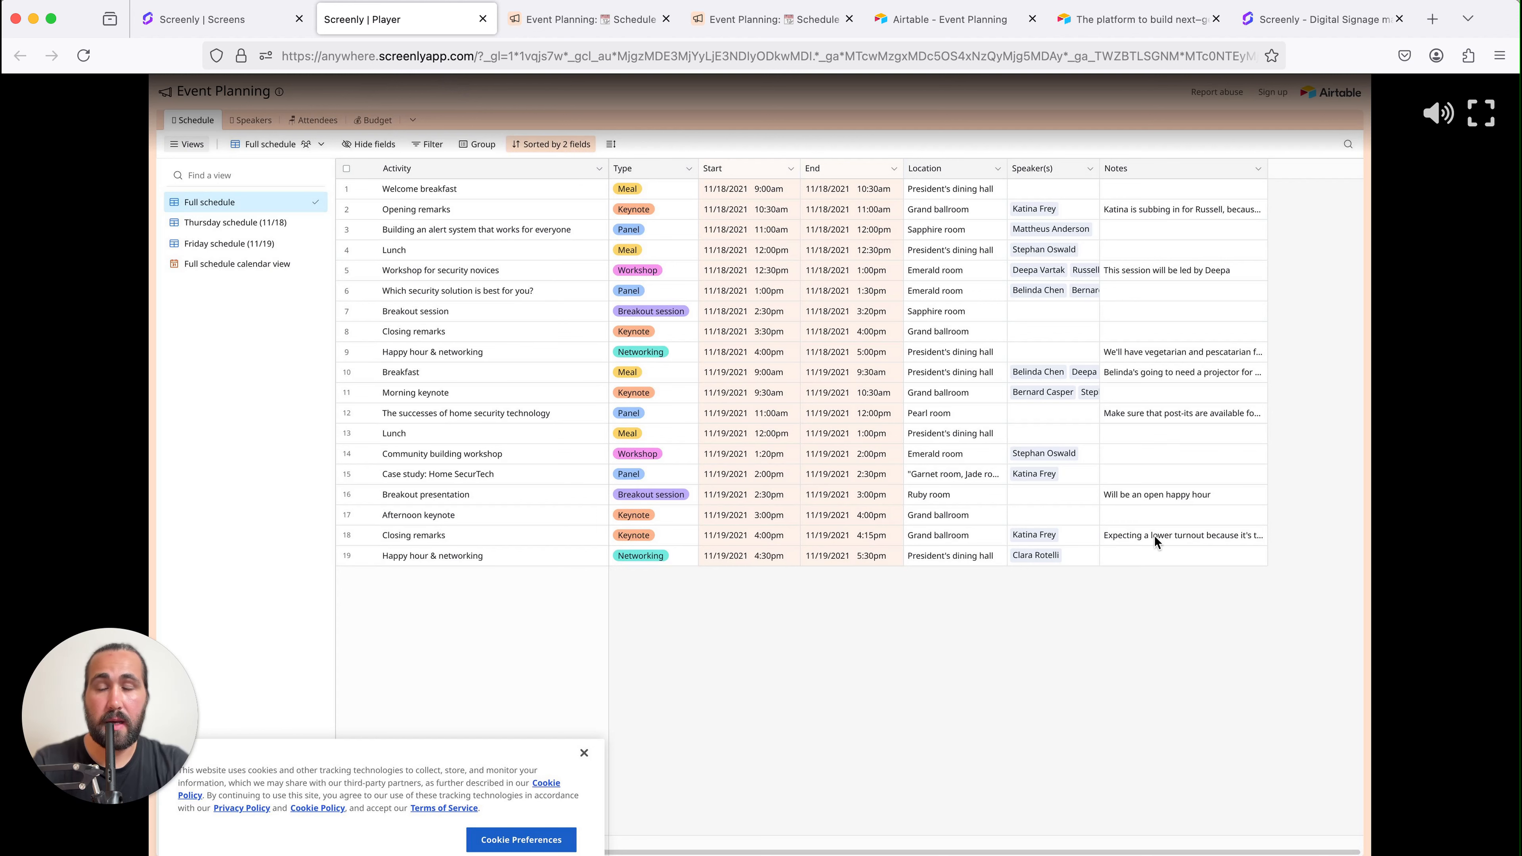
# Switch to the Screenly website's home page.
pyautogui.click(958, 31)
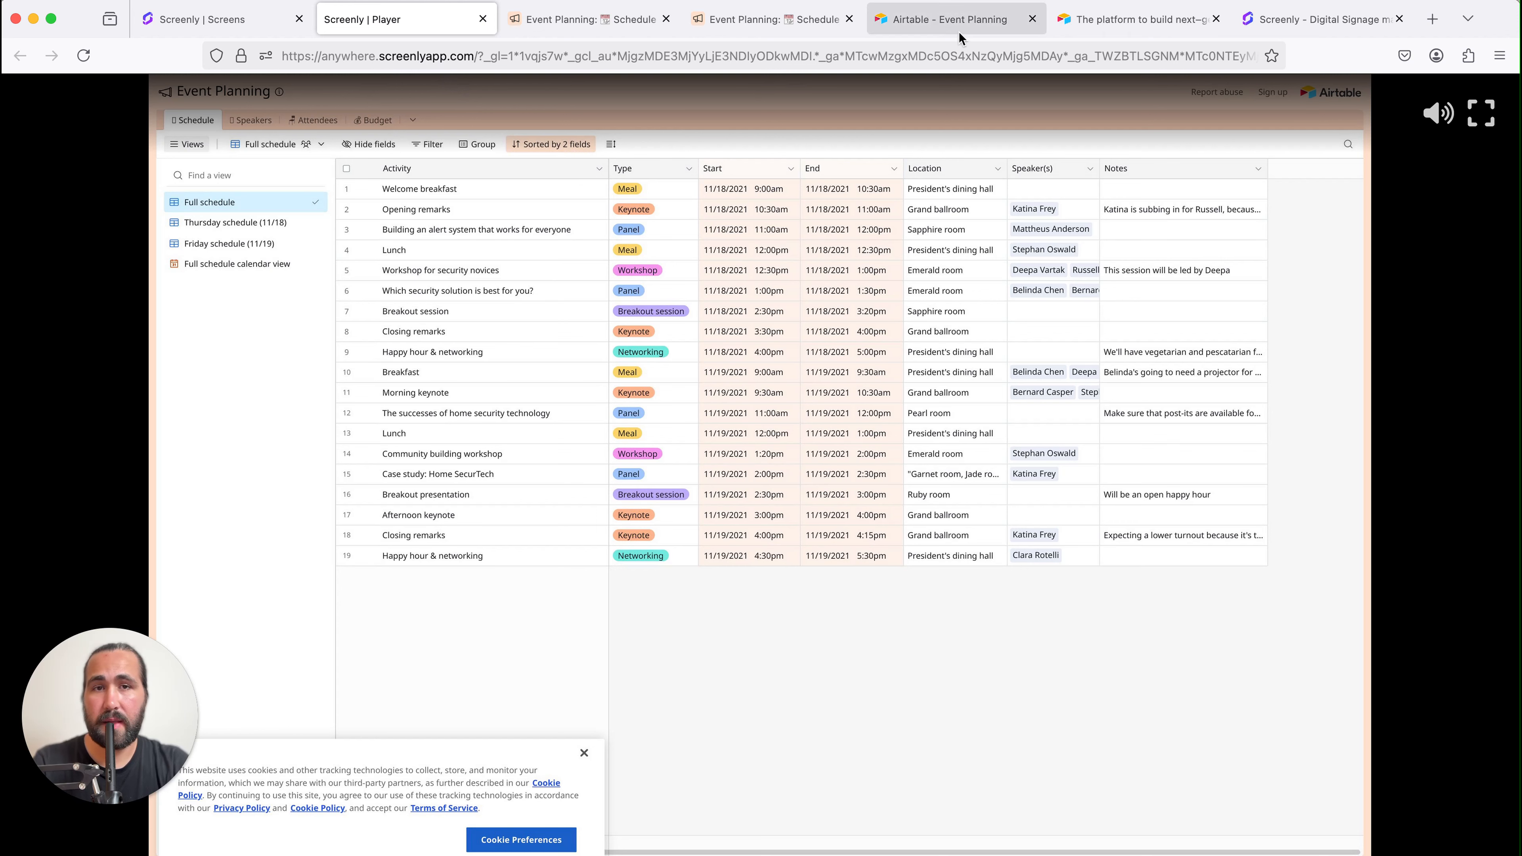
pyautogui.click(1312, 21)
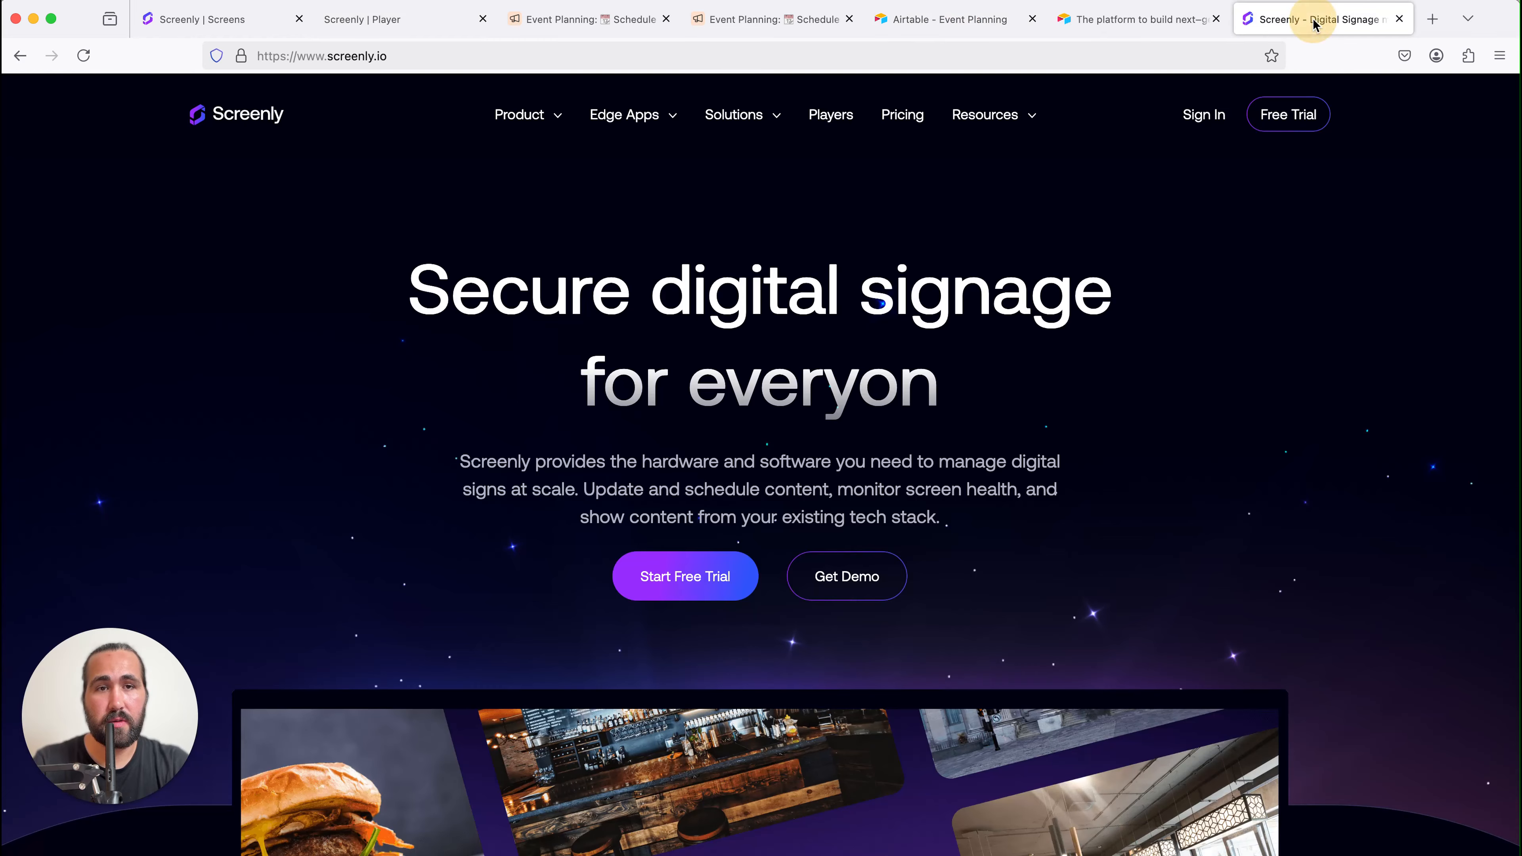
# Switch back to the editable Event Planning base in Airtable and return from it to the Airtable home screen.
pyautogui.click(1121, 21)
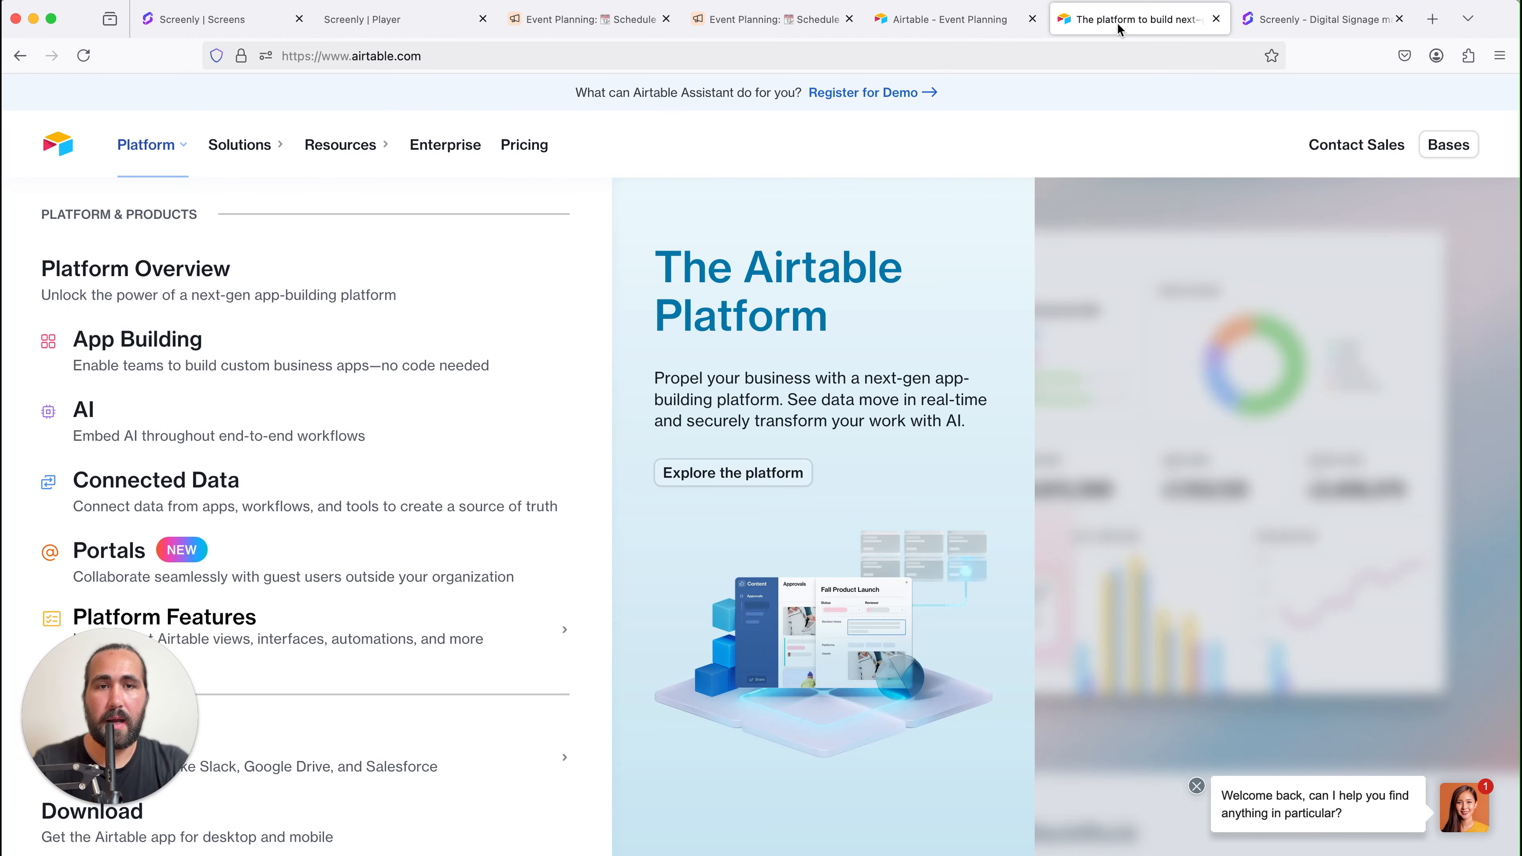
pyautogui.click(983, 21)
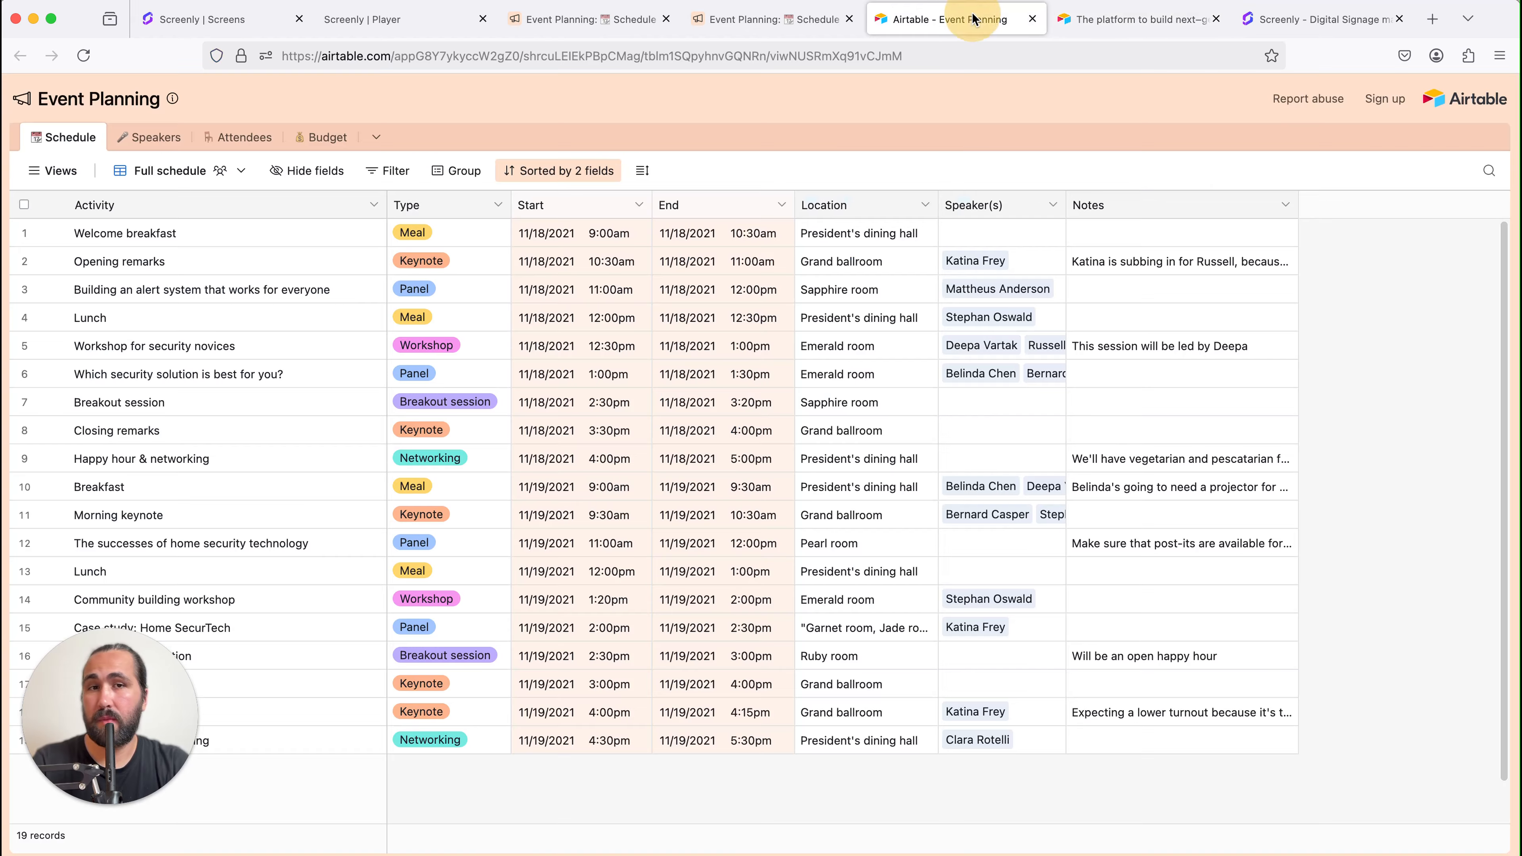
pyautogui.click(774, 29)
pyautogui.click(584, 19)
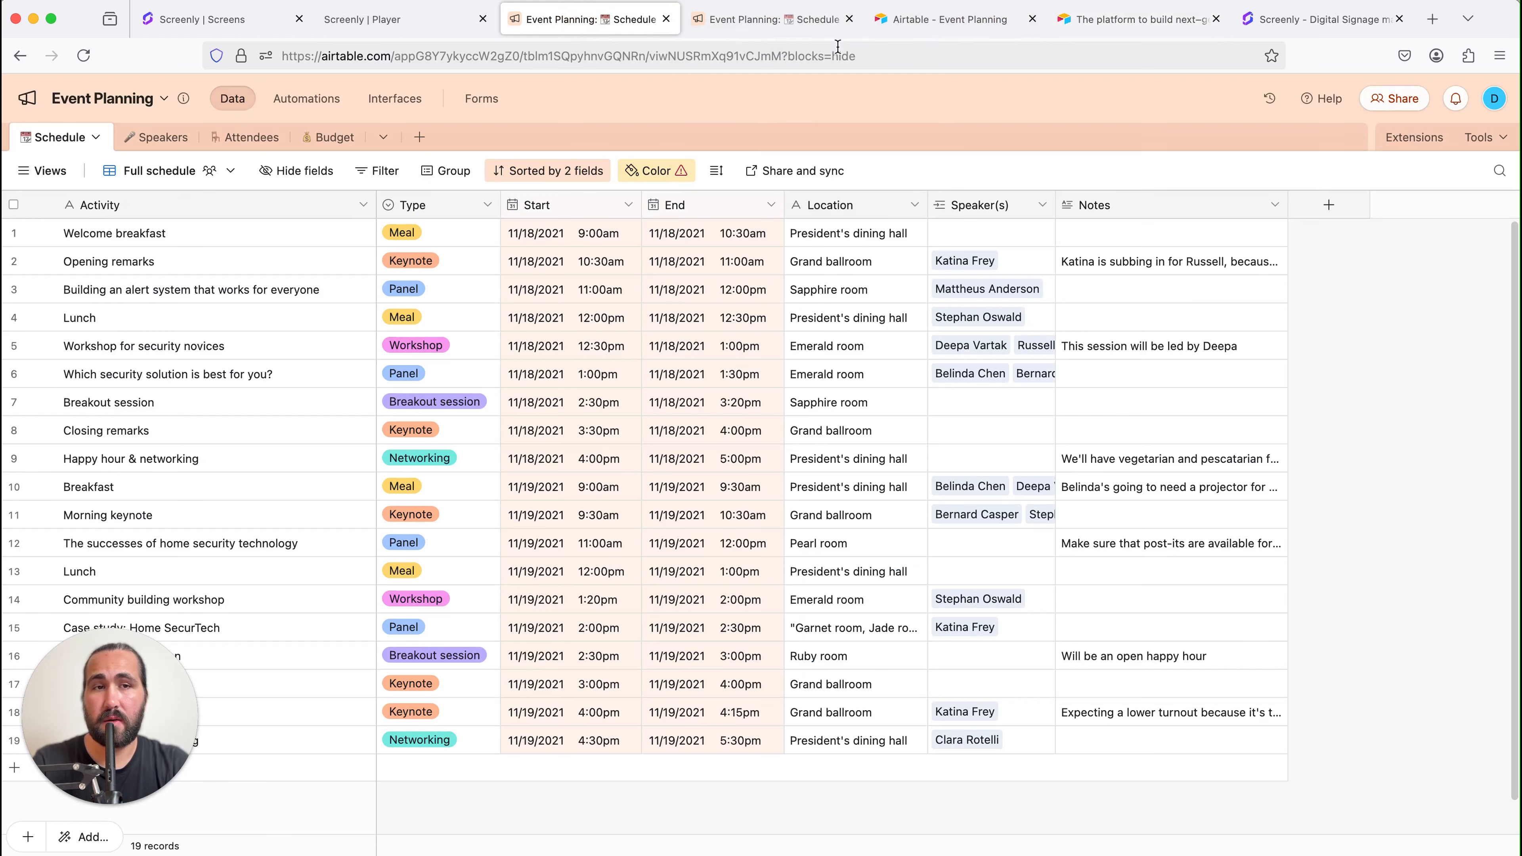
pyautogui.click(20, 56)
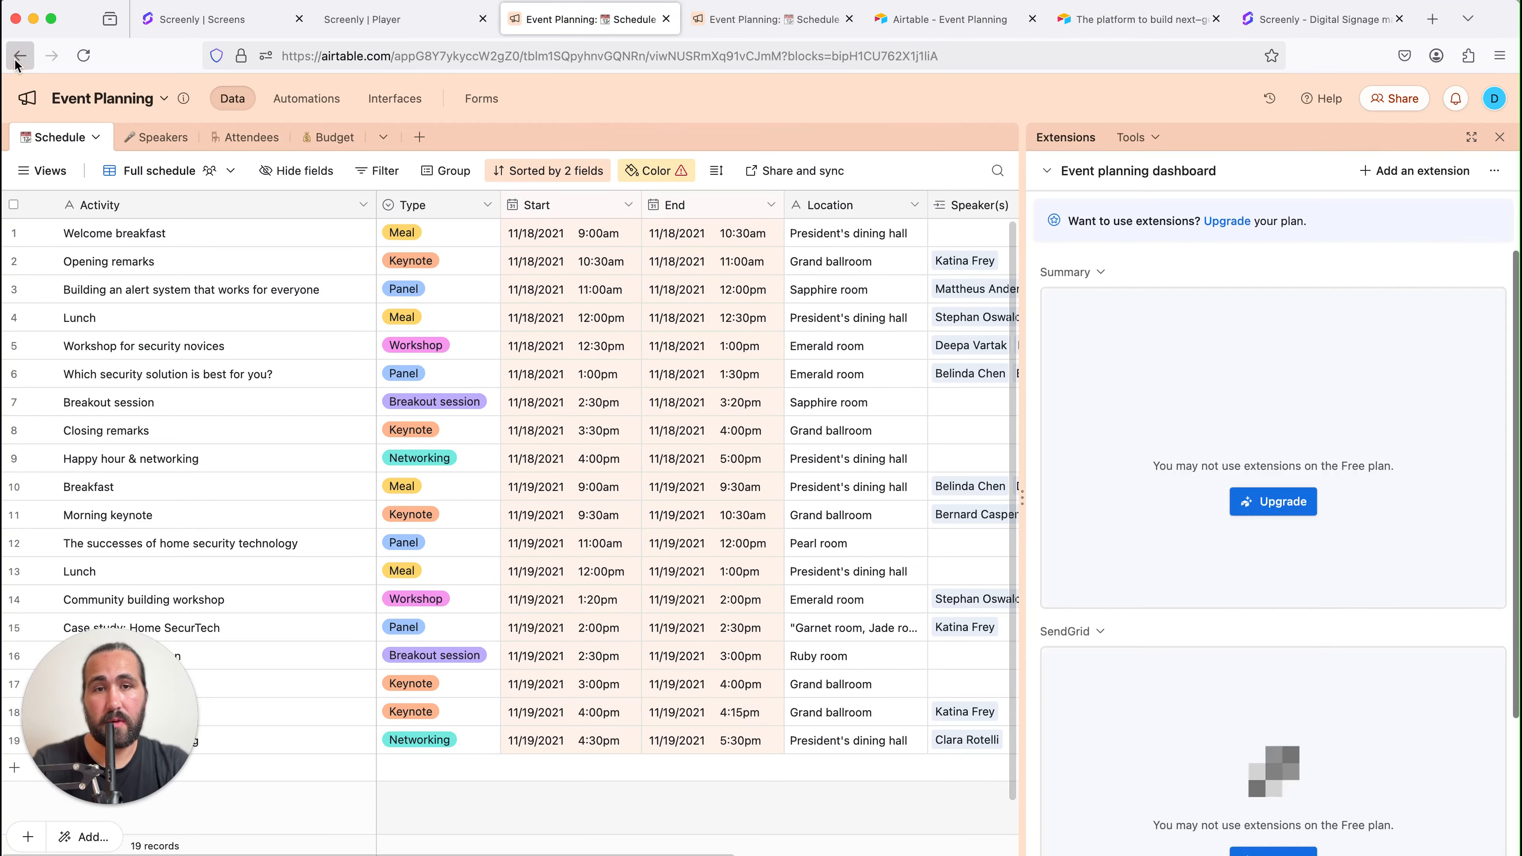
pyautogui.click(19, 57)
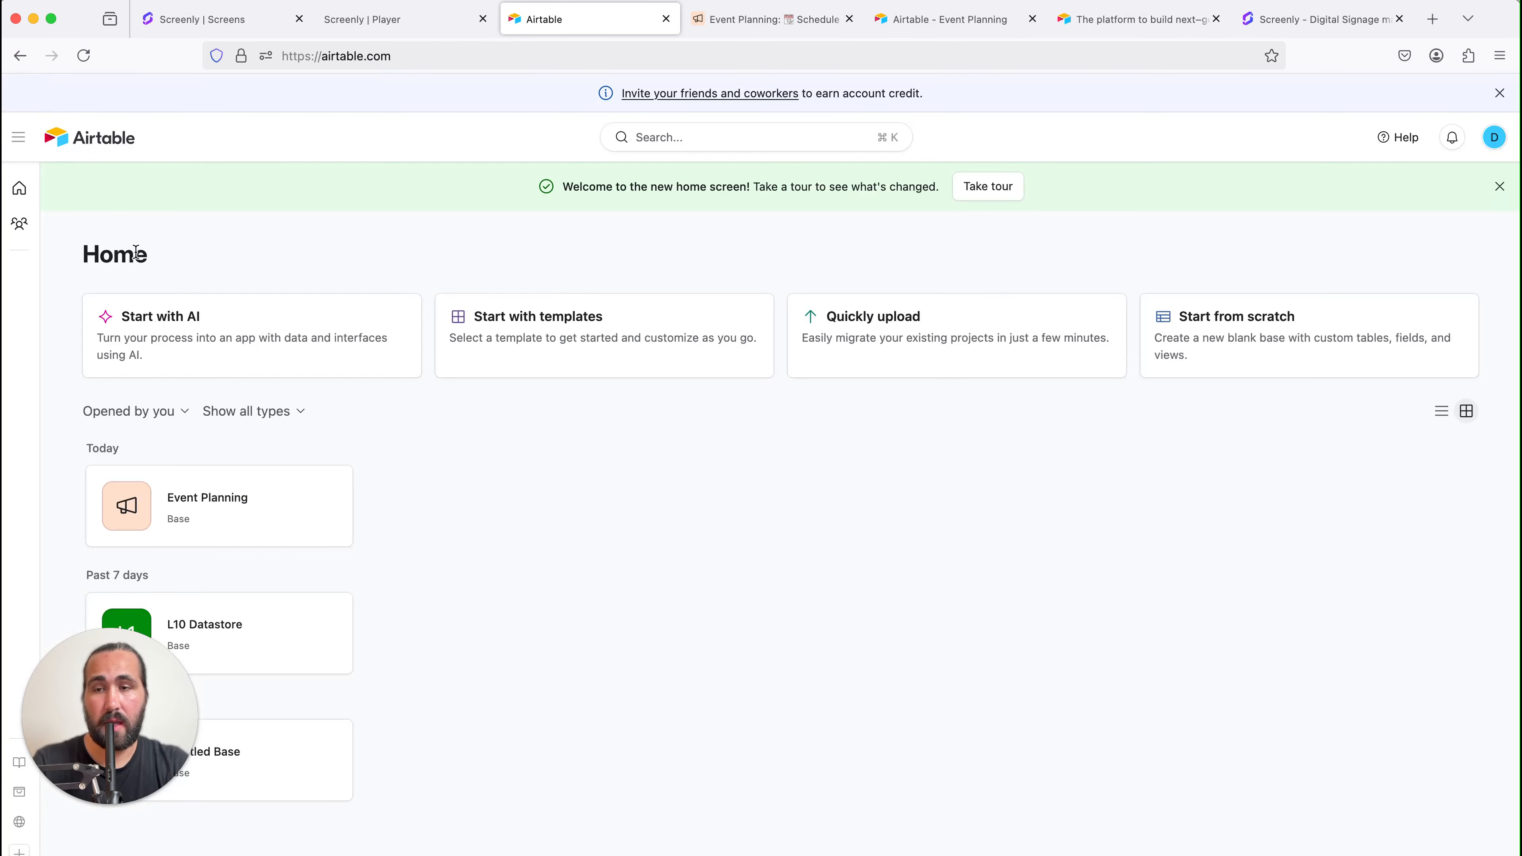
# Open Airtable's full template gallery from the home screen and browse the popular templates down to the Engineering category.
pyautogui.click(619, 362)
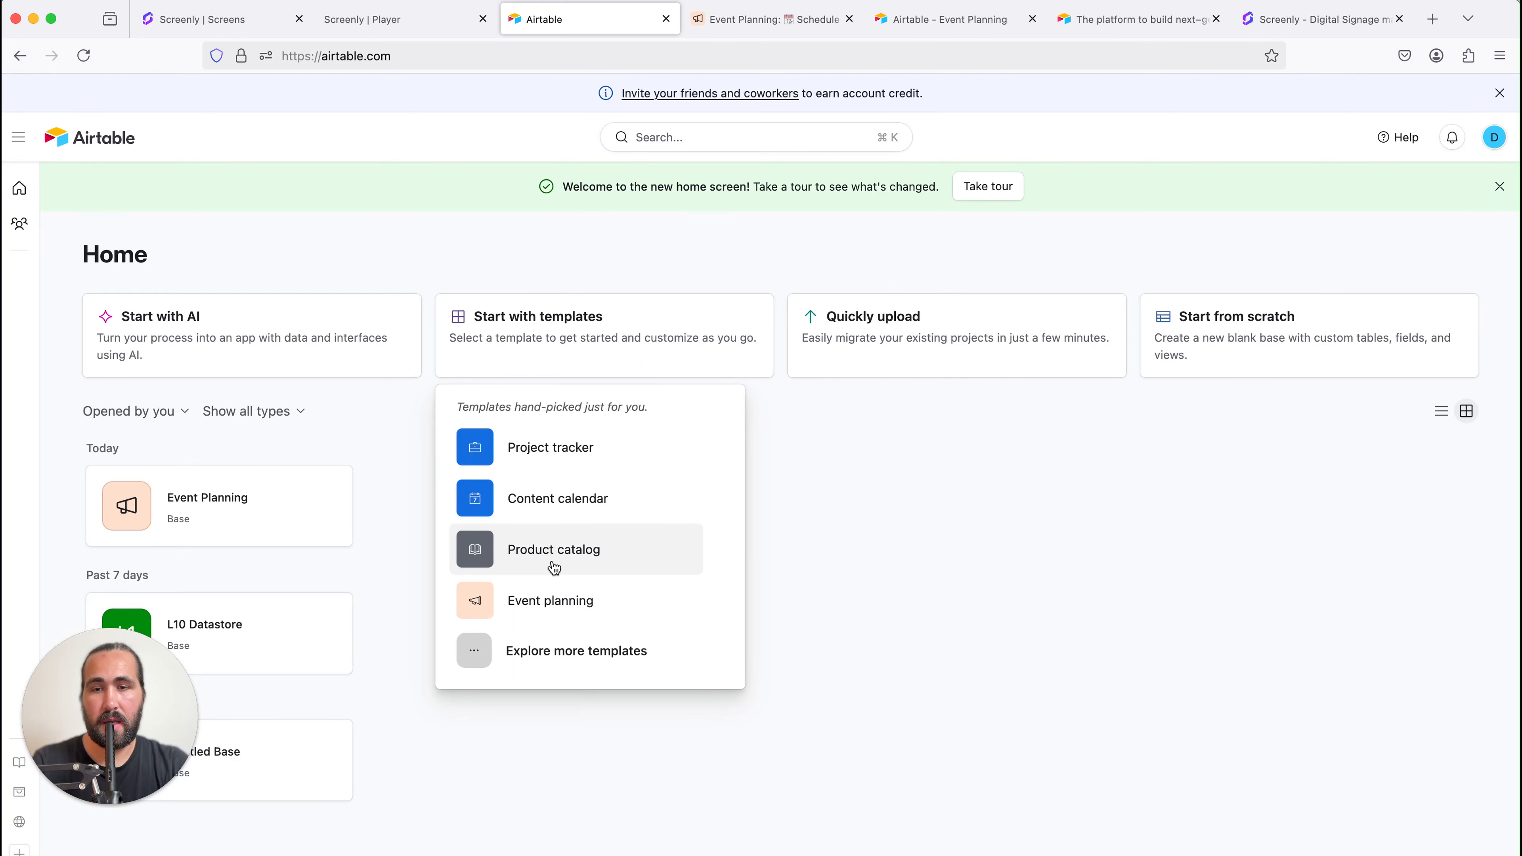
pyautogui.click(478, 659)
pyautogui.scroll(-5, 729, 558)
pyautogui.scroll(-3, 728, 562)
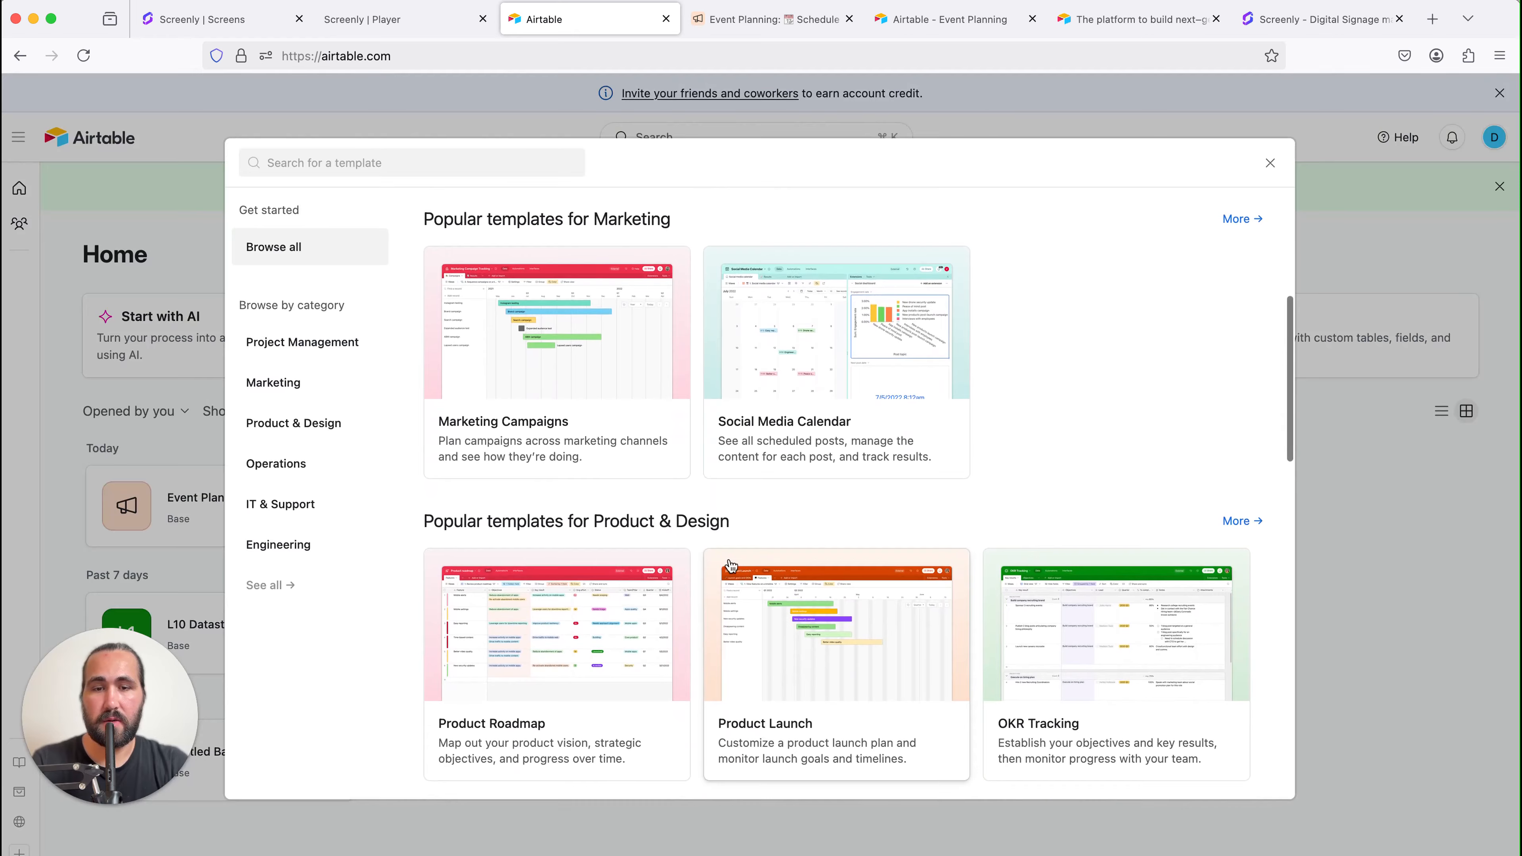
pyautogui.scroll(-15, 730, 565)
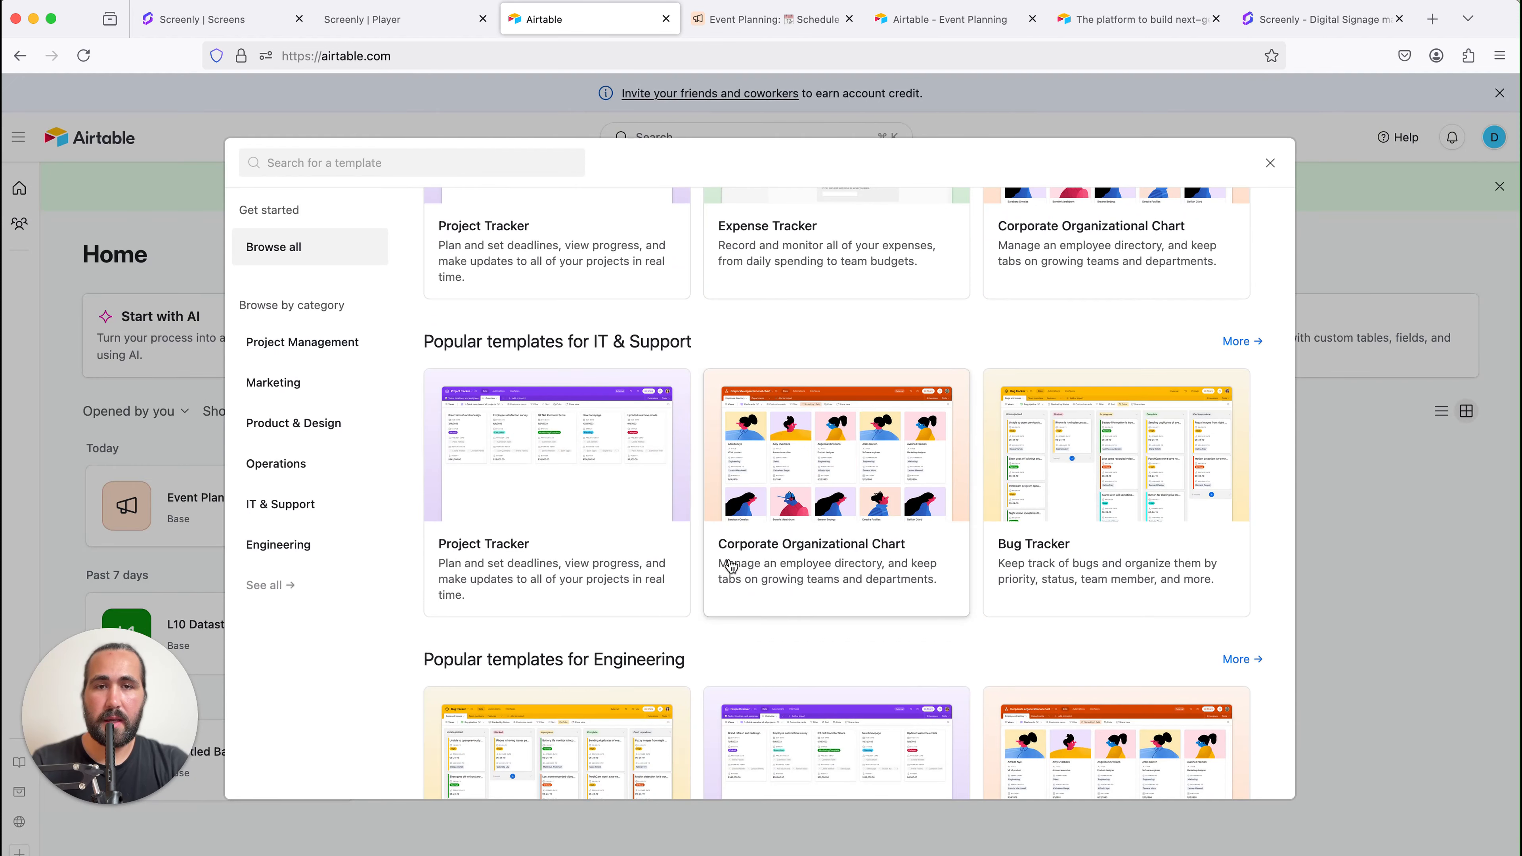
pyautogui.scroll(-6, 731, 565)
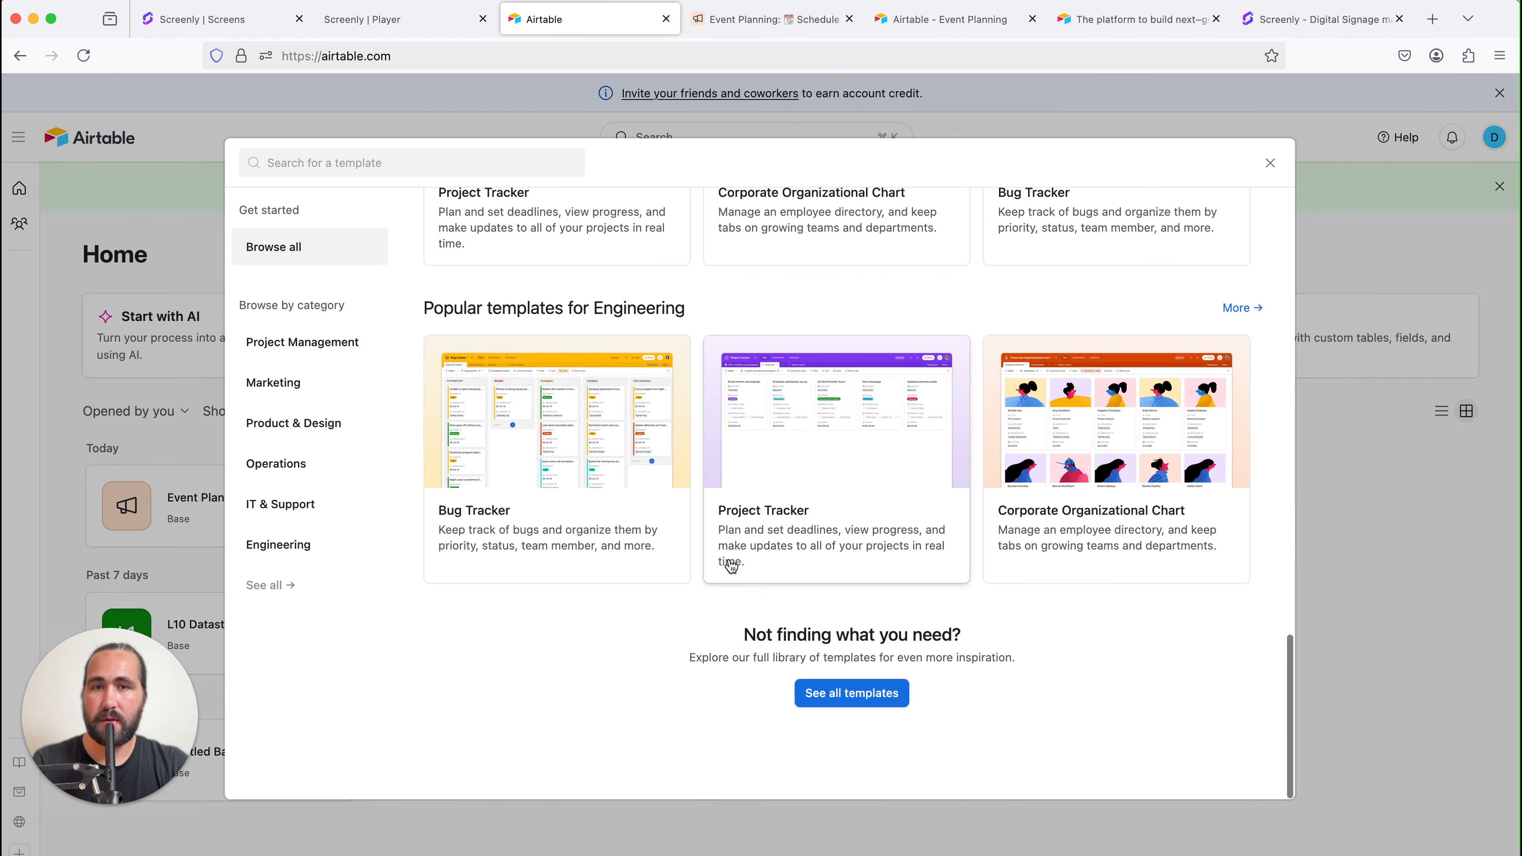